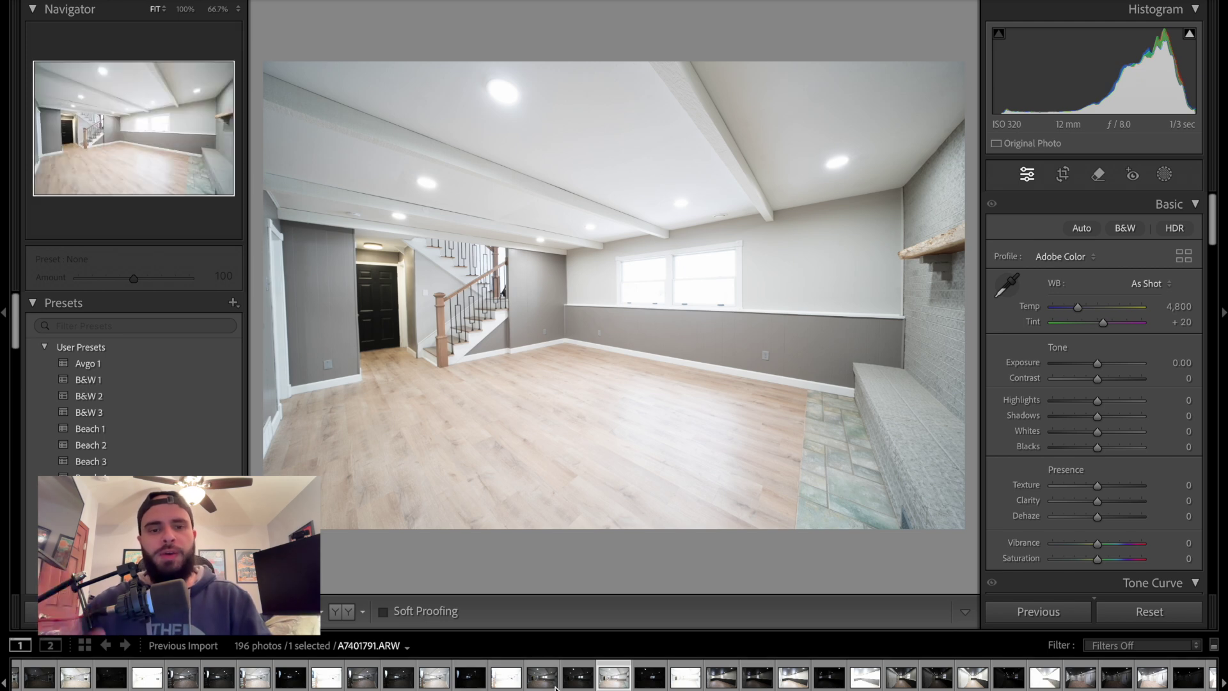
Browse the bracketed shots A7401791.ARW to A7401795.ARW to compare the dark, middle and bright exposures of the room.
{"action": "key", "text": "Right"}
{"action": "key", "text": "Right"}
{"action": "key", "text": "Right"}
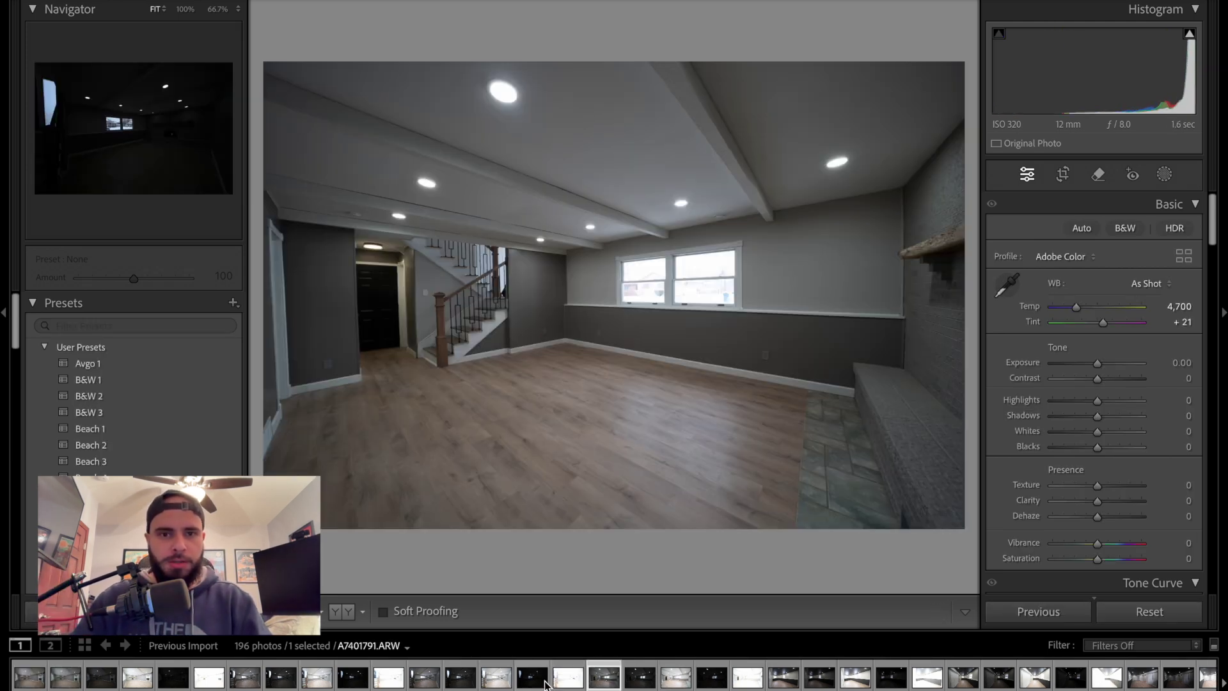
{"action": "key", "text": "Right"}
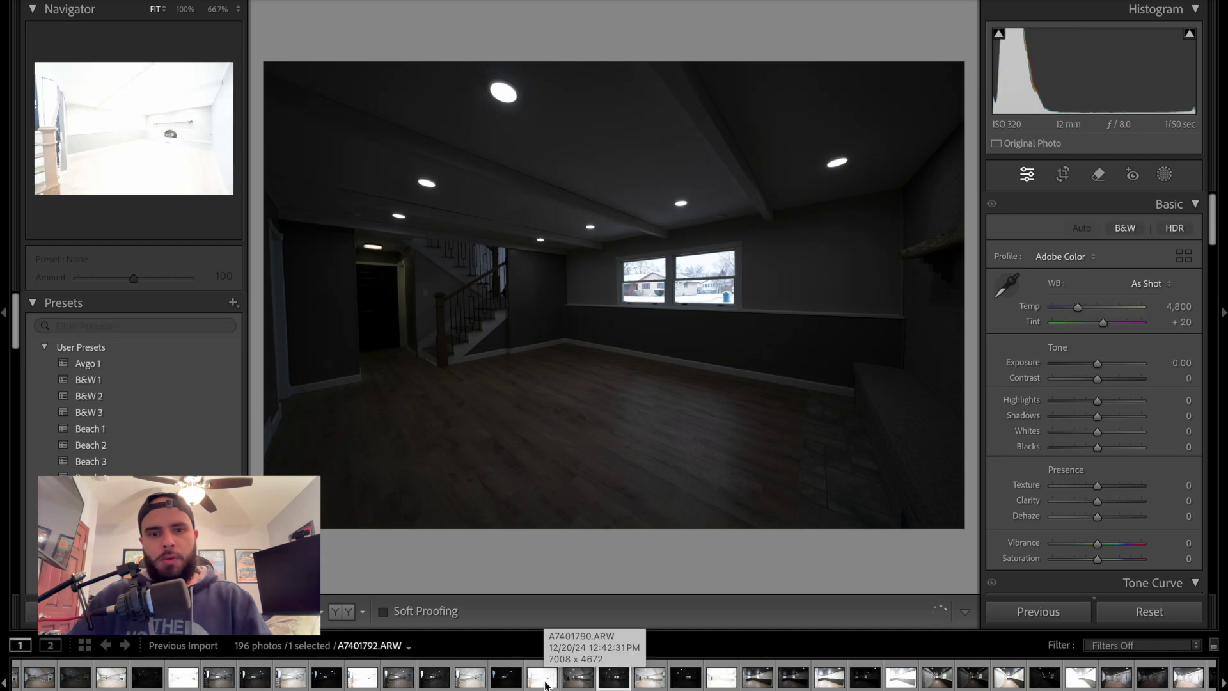
{"action": "key", "text": "Right"}
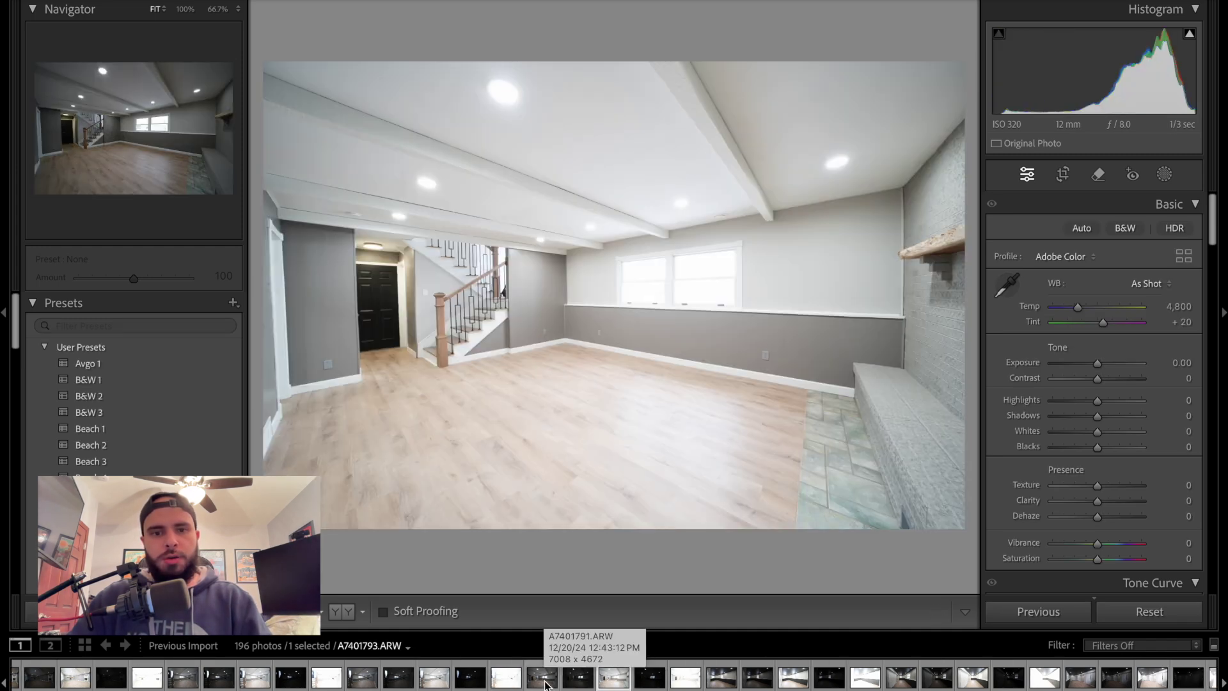
{"action": "key", "text": "Right"}
{"action": "key", "text": "Right"}
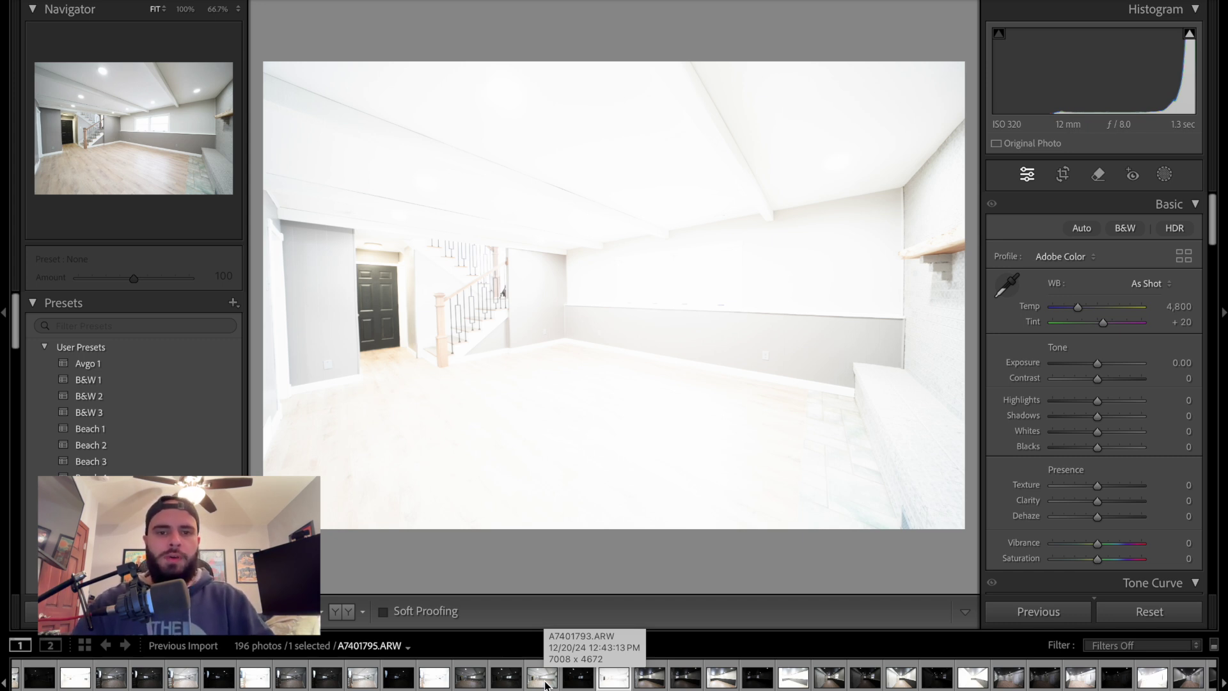
{"action": "key", "text": "Left"}
{"action": "key", "text": "Right"}
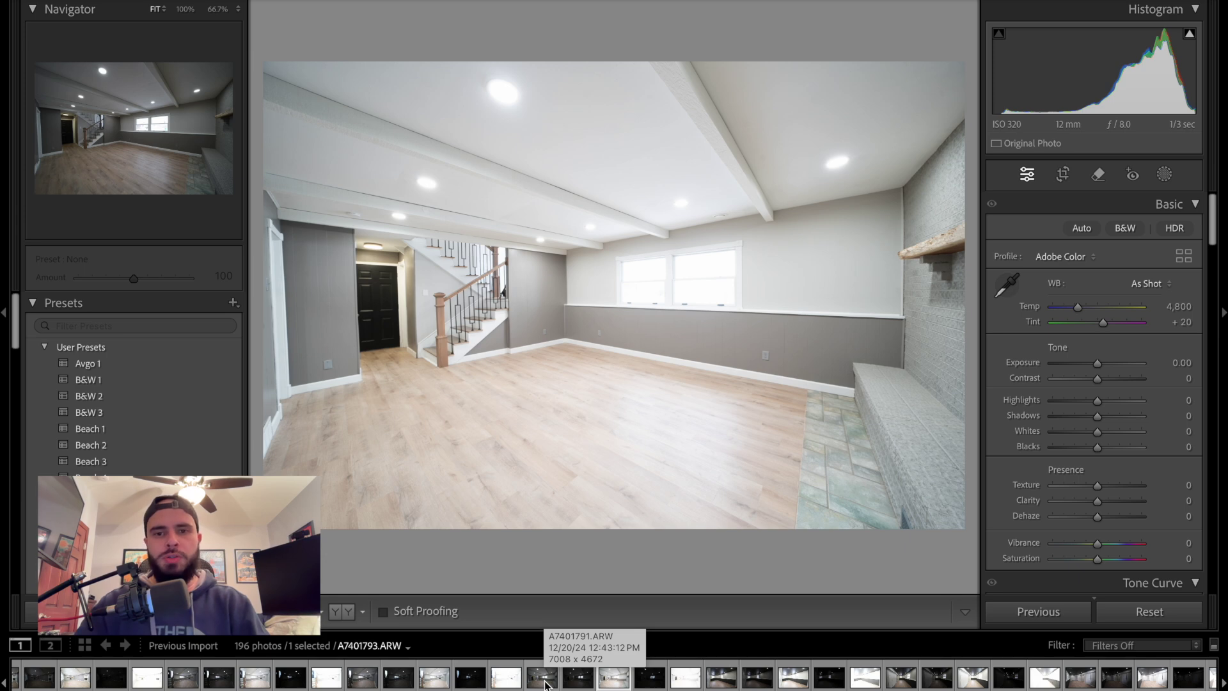
{"action": "left_click", "coordinate": [545, 679]}
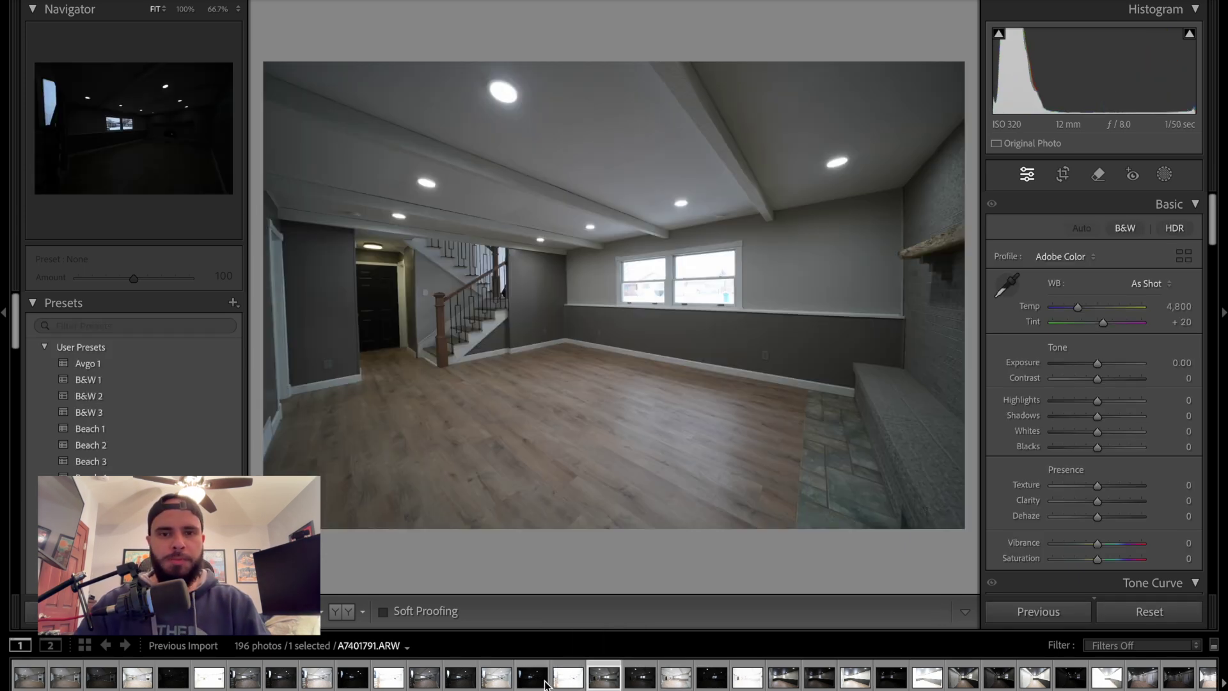
{"action": "key", "text": "Left"}
{"action": "key", "text": "Right"}
{"action": "key", "text": "Right"}
{"action": "key", "text": "Right"}
{"action": "key", "text": "Left"}
{"action": "key", "text": "Left"}
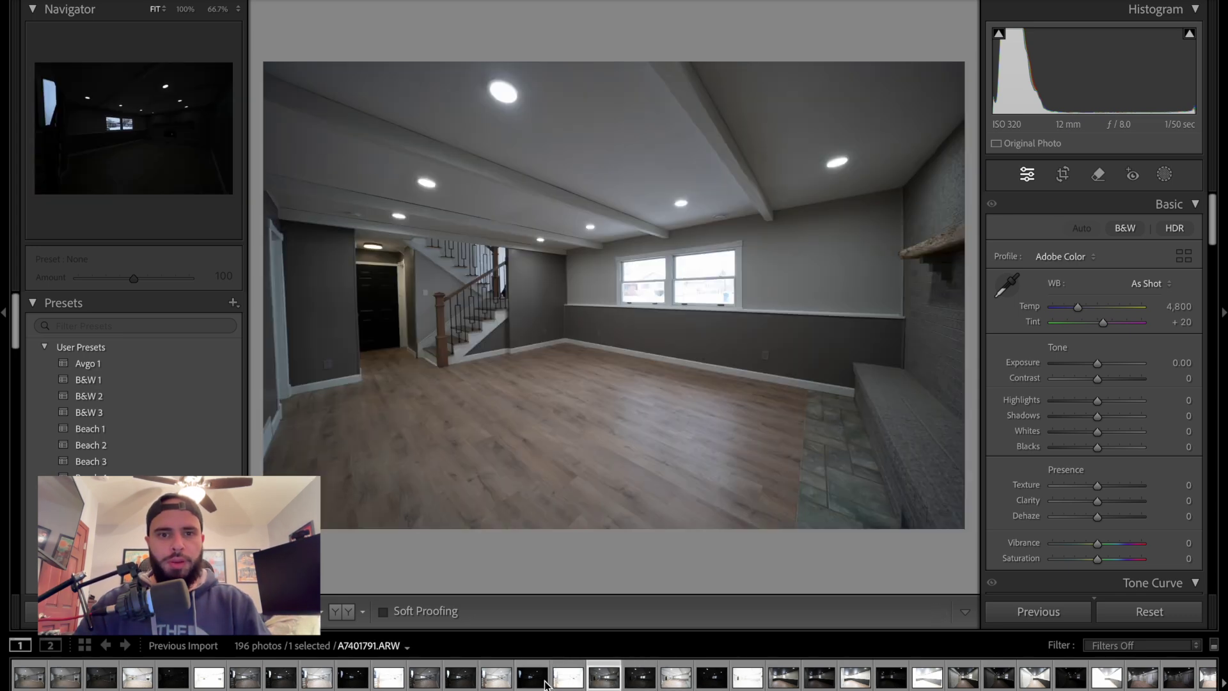
On the bright exposure A7401793.ARW, set Highlights to −55, Exposure to −0.35 and Shadows to +23.
{"action": "key", "text": "Right"}
{"action": "key", "text": "Right"}
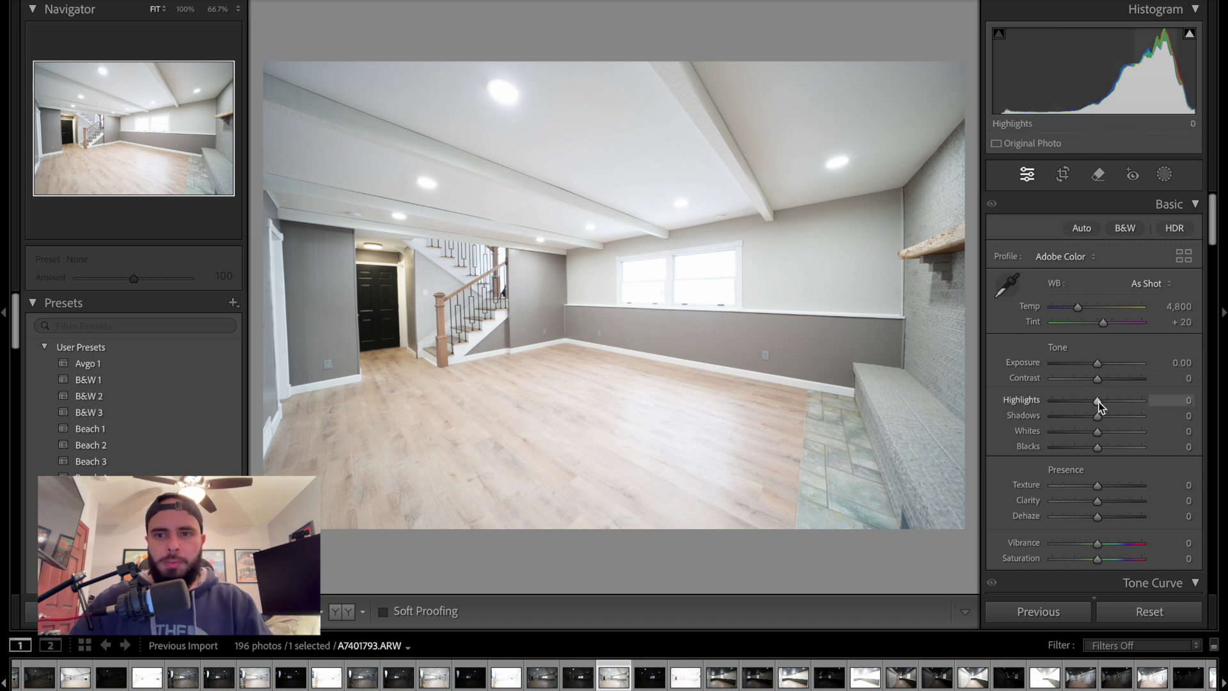
{"action": "left_click_drag", "start_coordinate": [1096, 401], "coordinate": [1091, 364]}
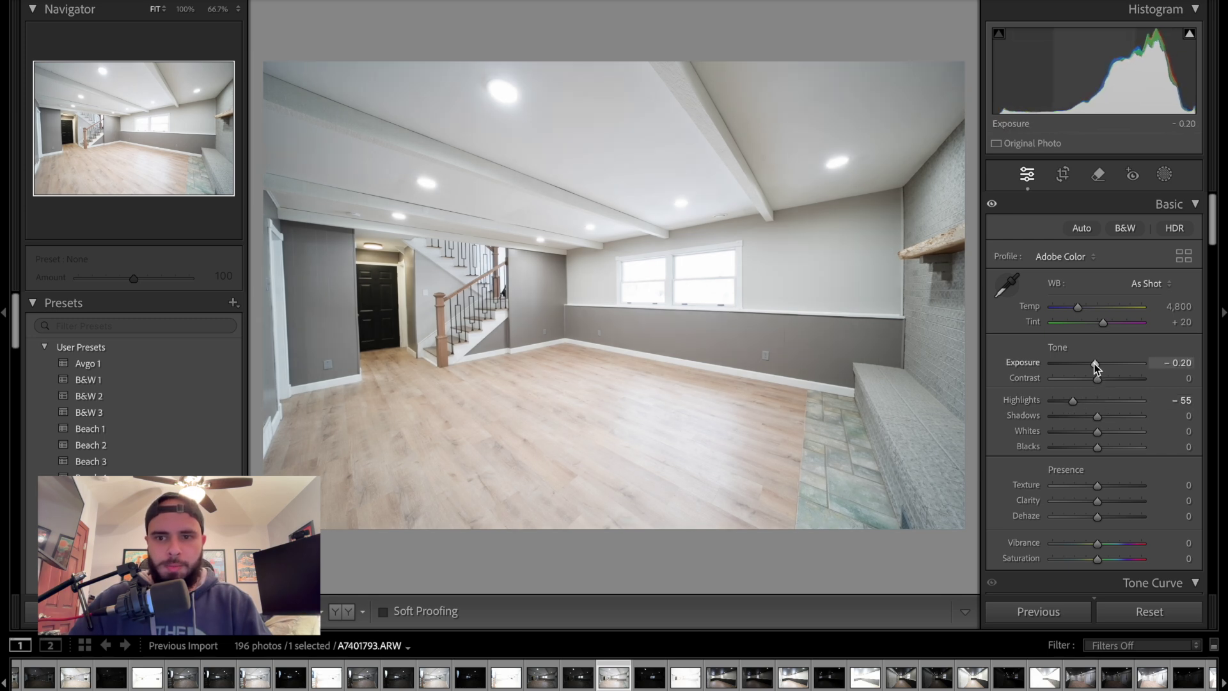
{"action": "left_click_drag", "start_coordinate": [1100, 417], "coordinate": [1108, 421]}
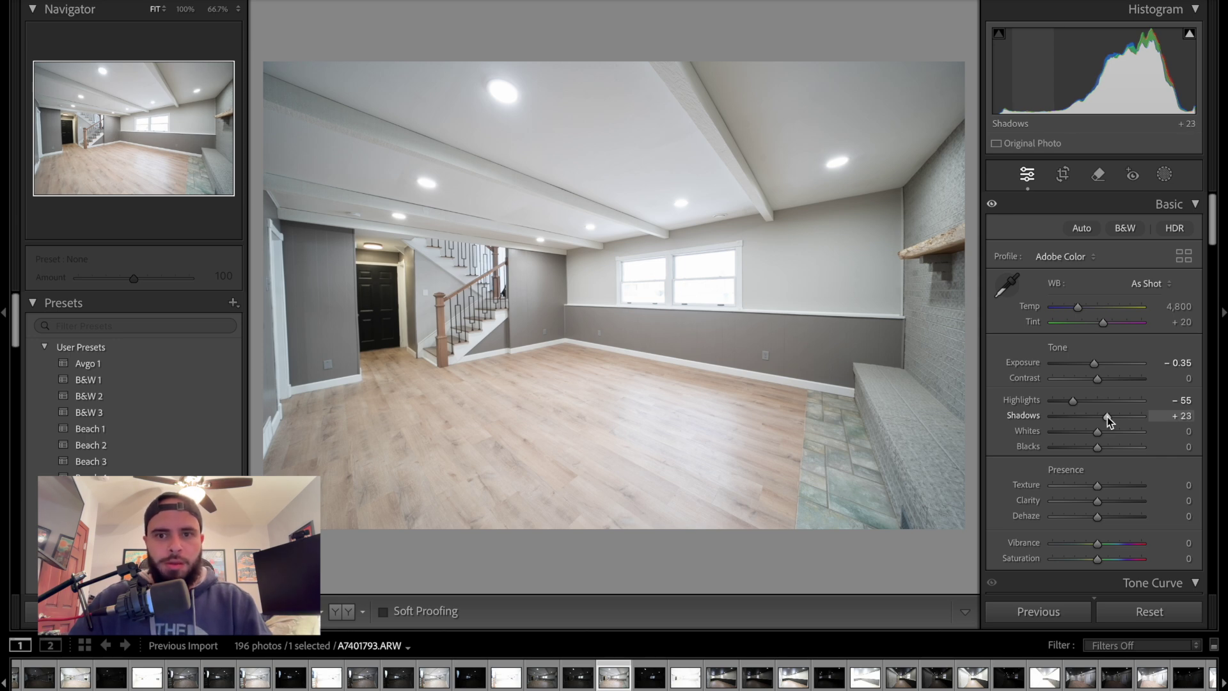
Compare the edited bright exposure A7401793.ARW with its before view.
{"action": "key", "text": "backslash"}
{"action": "key", "text": "backslash"}
{"action": "key", "text": "backslash"}
{"action": "key", "text": "backslash"}
{"action": "key", "text": "backslash"}
{"action": "key", "text": "backslash"}
{"action": "key", "text": "backslash"}
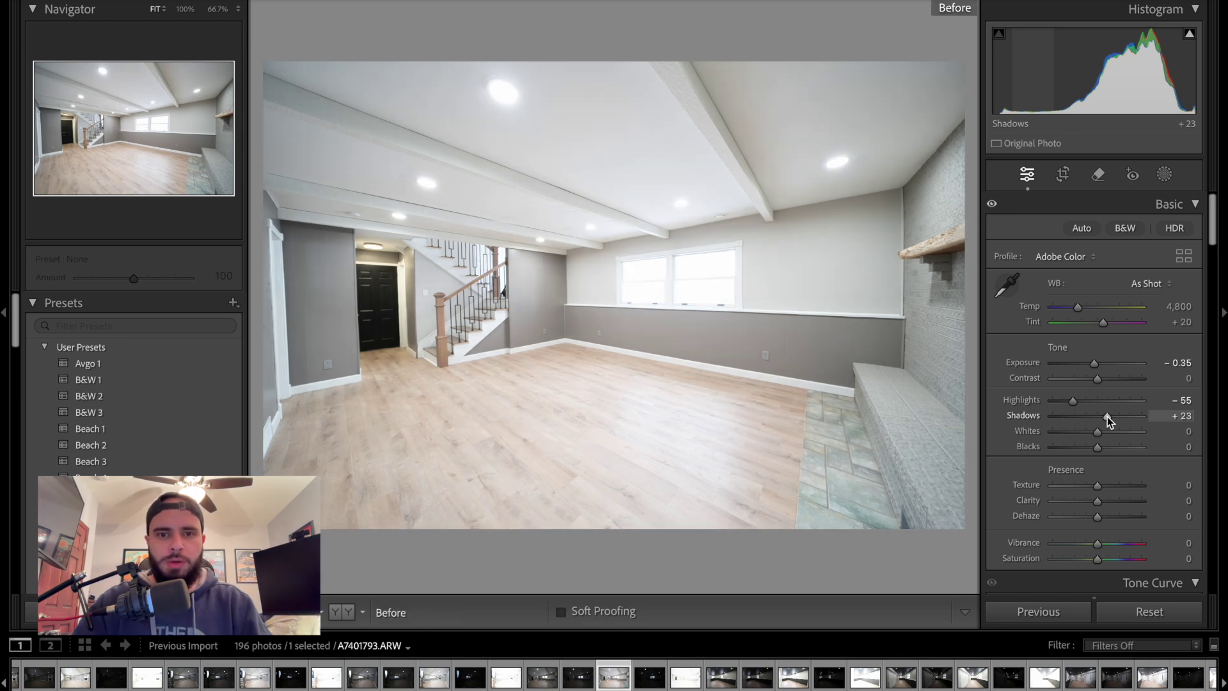
On the dark exposure A7401792.ARW, set Highlights to −27, Blacks to +56, Shadows to +25 and Saturation to +21.
{"action": "key", "text": "Left"}
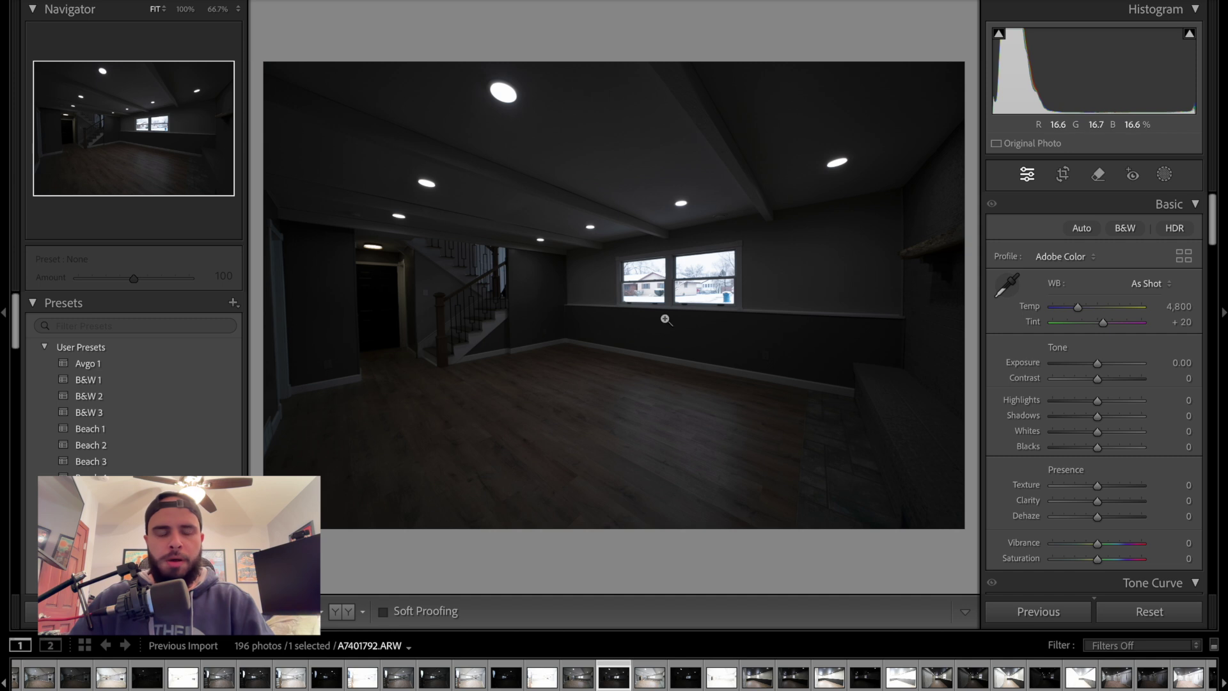
{"action": "left_click_drag", "start_coordinate": [1100, 402], "coordinate": [1088, 402]}
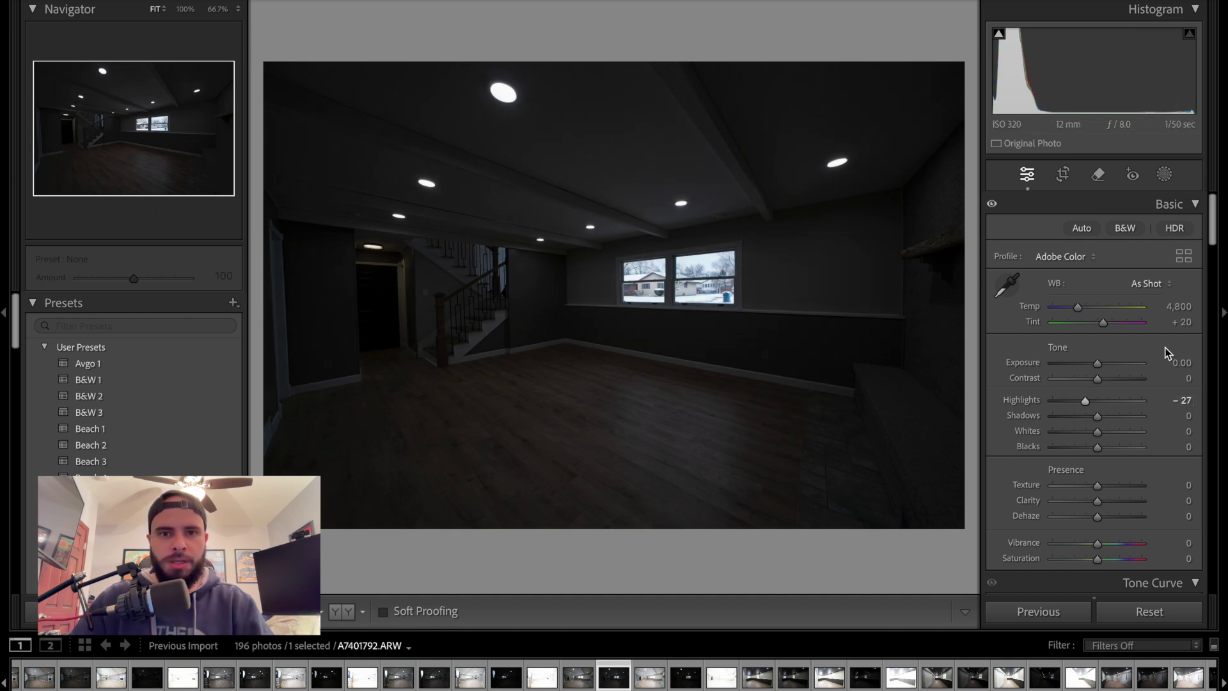
{"action": "left_click_drag", "start_coordinate": [1098, 447], "coordinate": [1121, 448]}
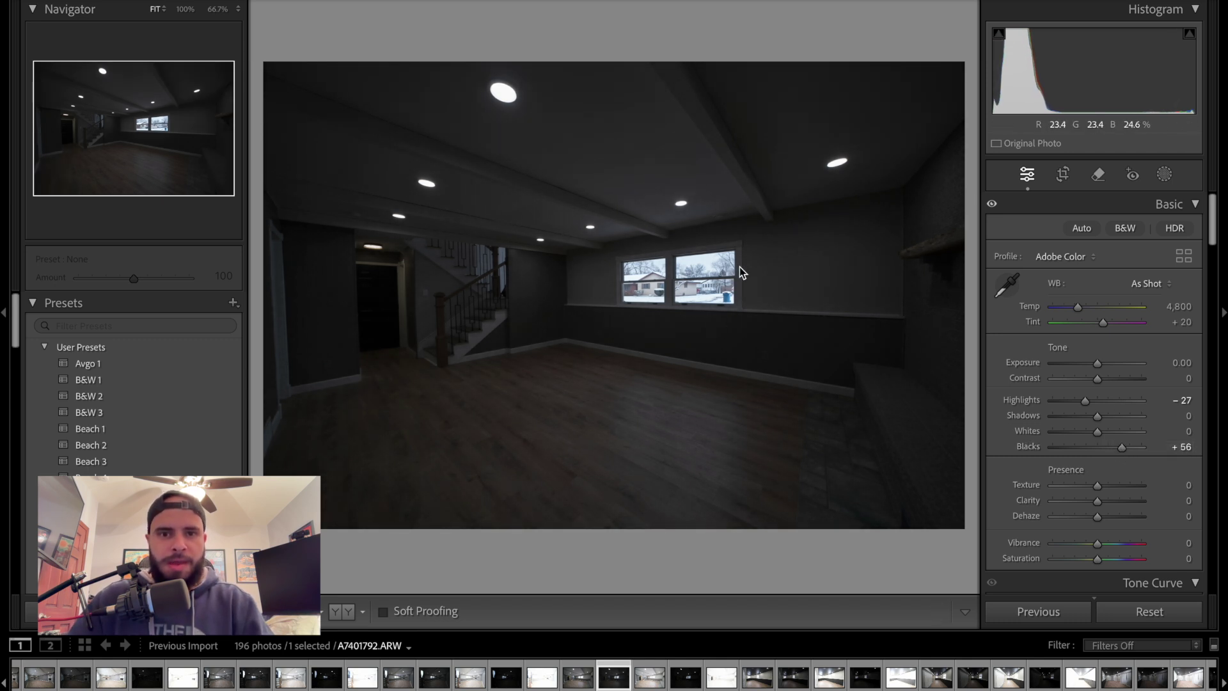
{"action": "left_click_drag", "start_coordinate": [1099, 417], "coordinate": [1109, 418]}
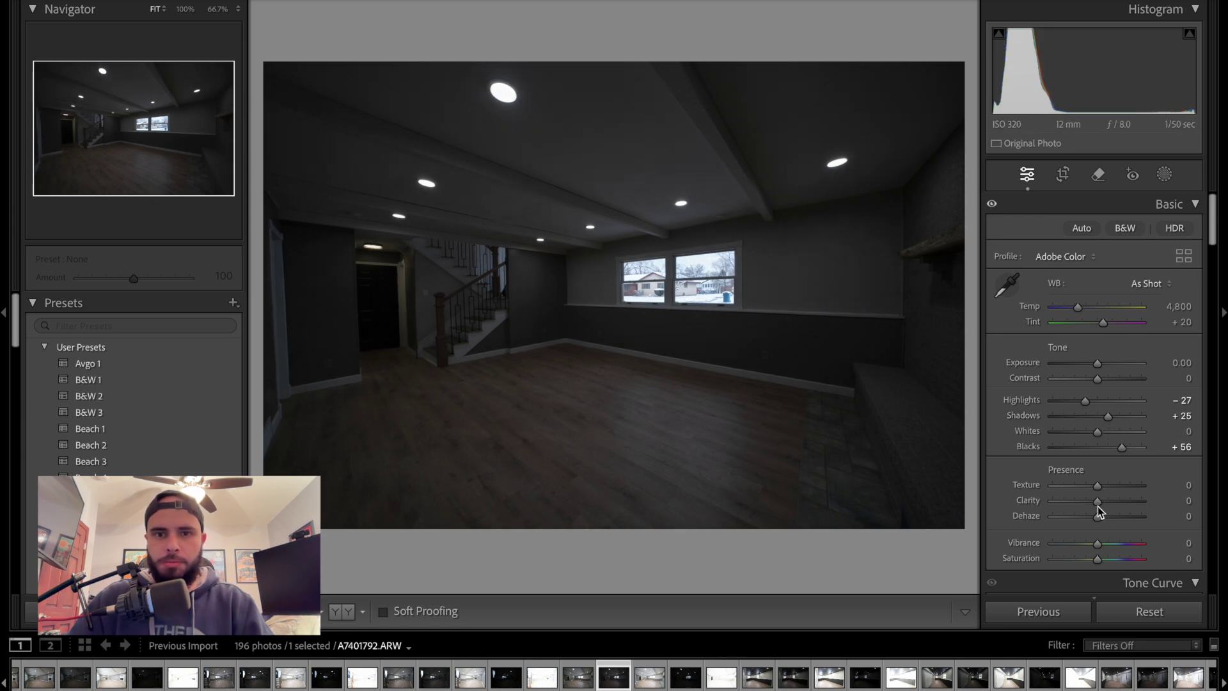
{"action": "left_click_drag", "start_coordinate": [1096, 561], "coordinate": [1106, 560]}
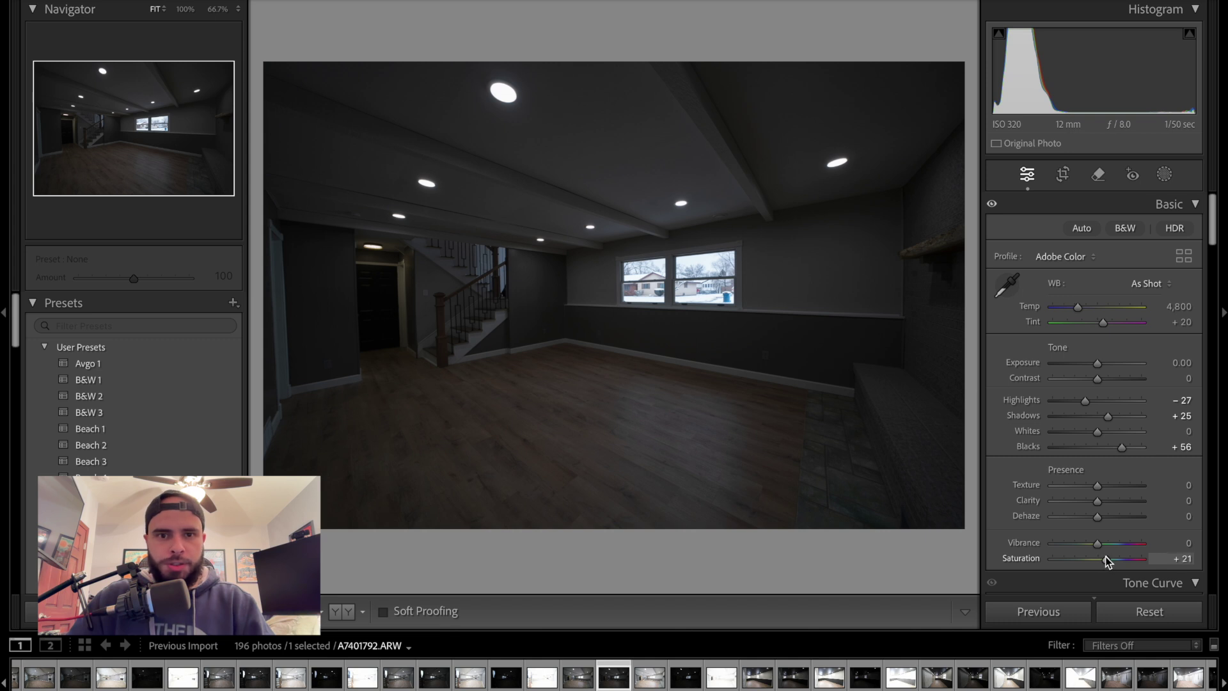
Set the dark exposure's Temp to 5,155, Exposure to +0.30 and Highlights to −30, and compare it with the before view.
{"action": "left_click", "coordinate": [1080, 309]}
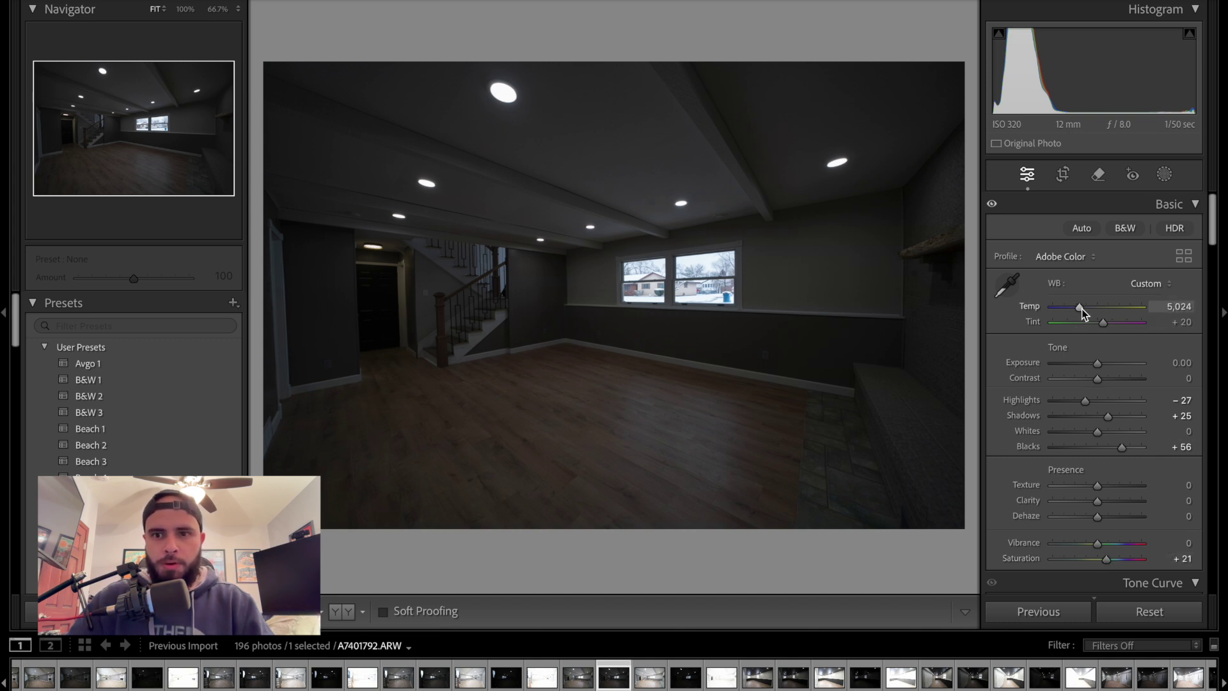
{"action": "left_click_drag", "start_coordinate": [1082, 308], "coordinate": [1084, 309]}
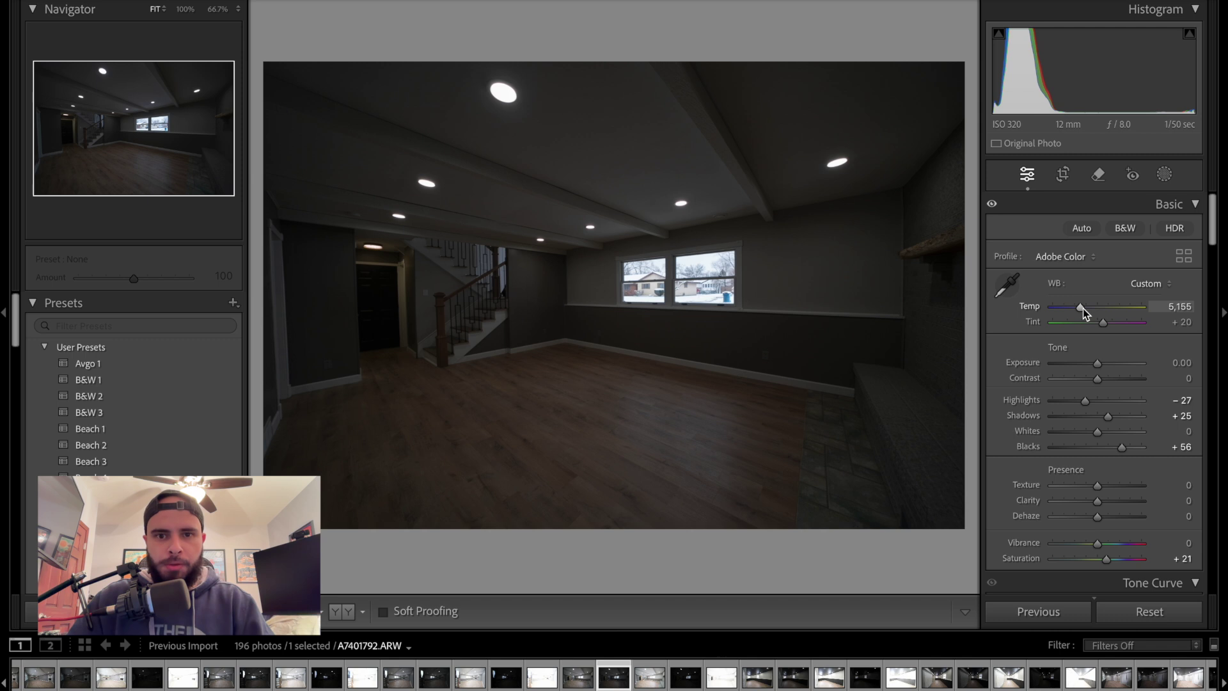
{"action": "left_click_drag", "start_coordinate": [1097, 364], "coordinate": [1100, 363]}
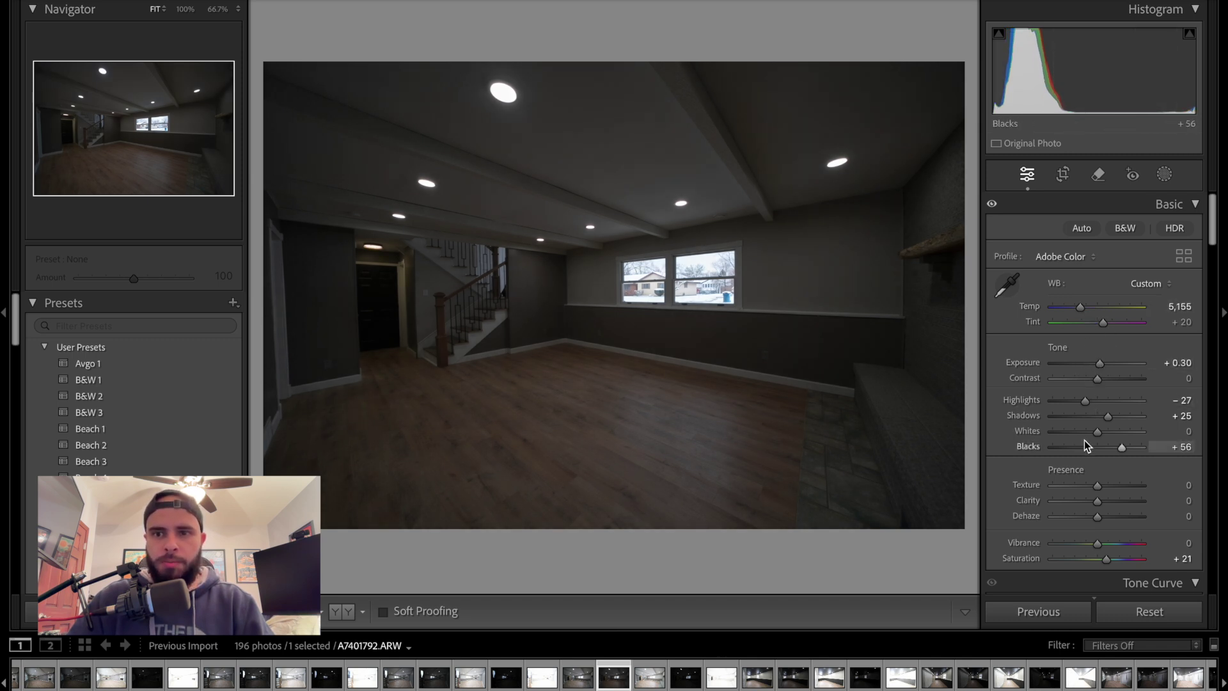
{"action": "left_click_drag", "start_coordinate": [1085, 405], "coordinate": [1084, 404]}
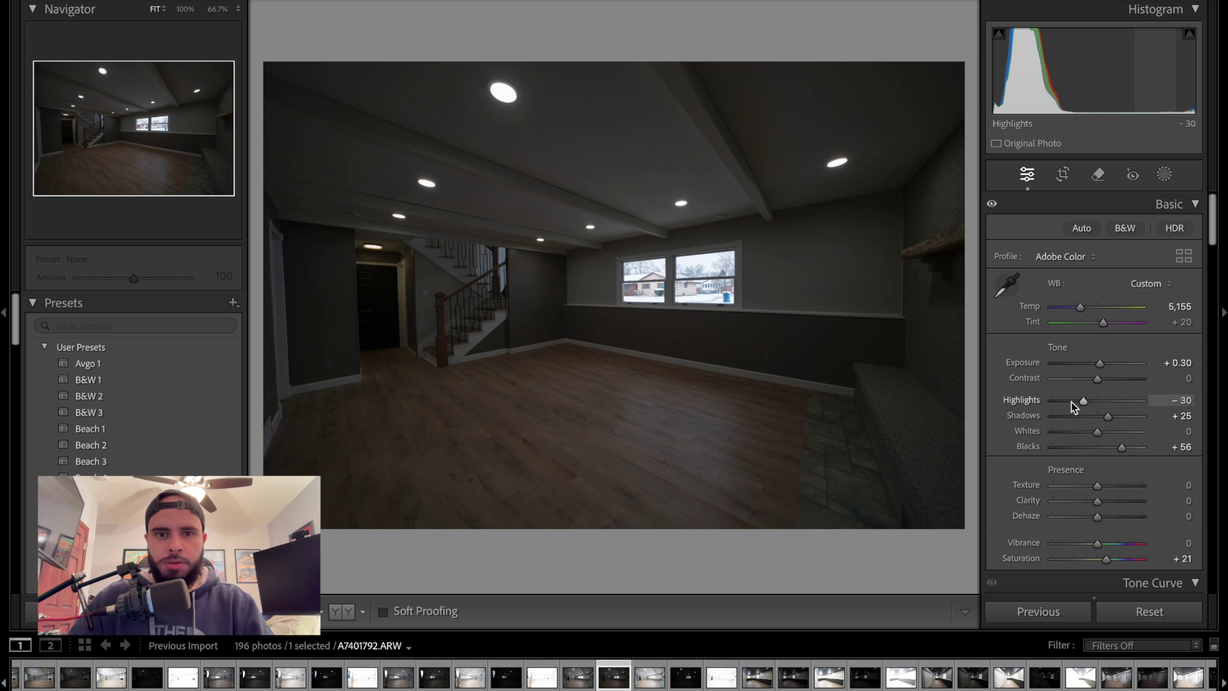
{"action": "key", "text": "backslash"}
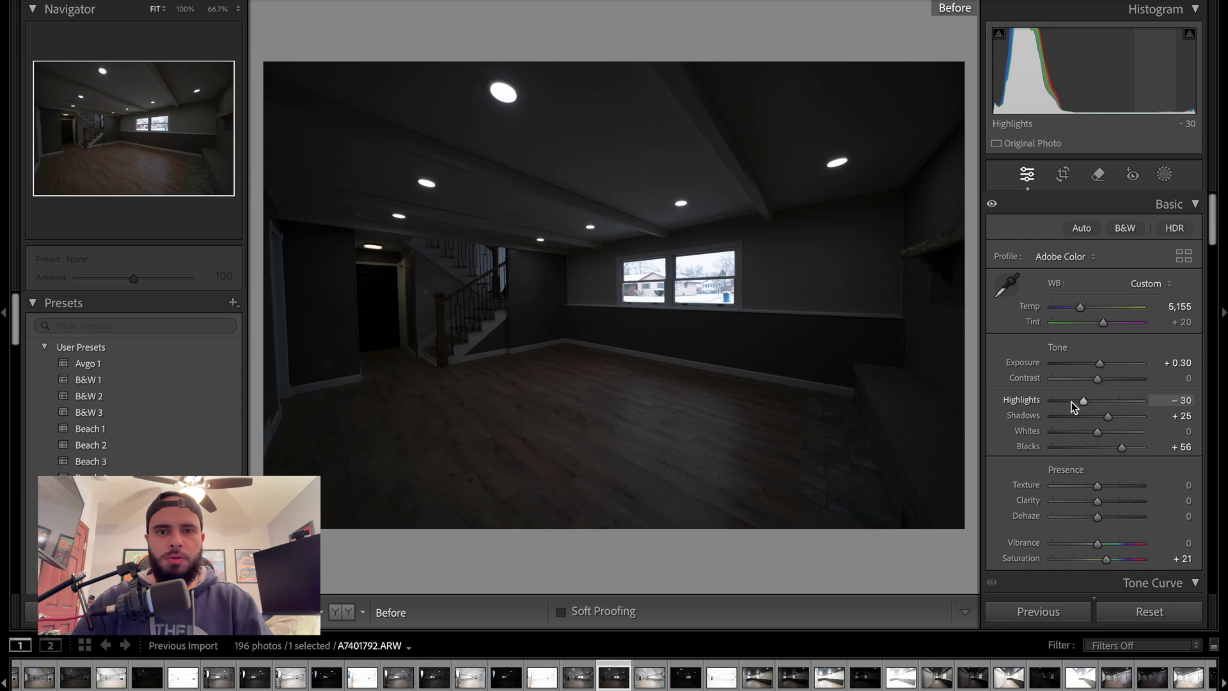
{"action": "key", "text": "backslash"}
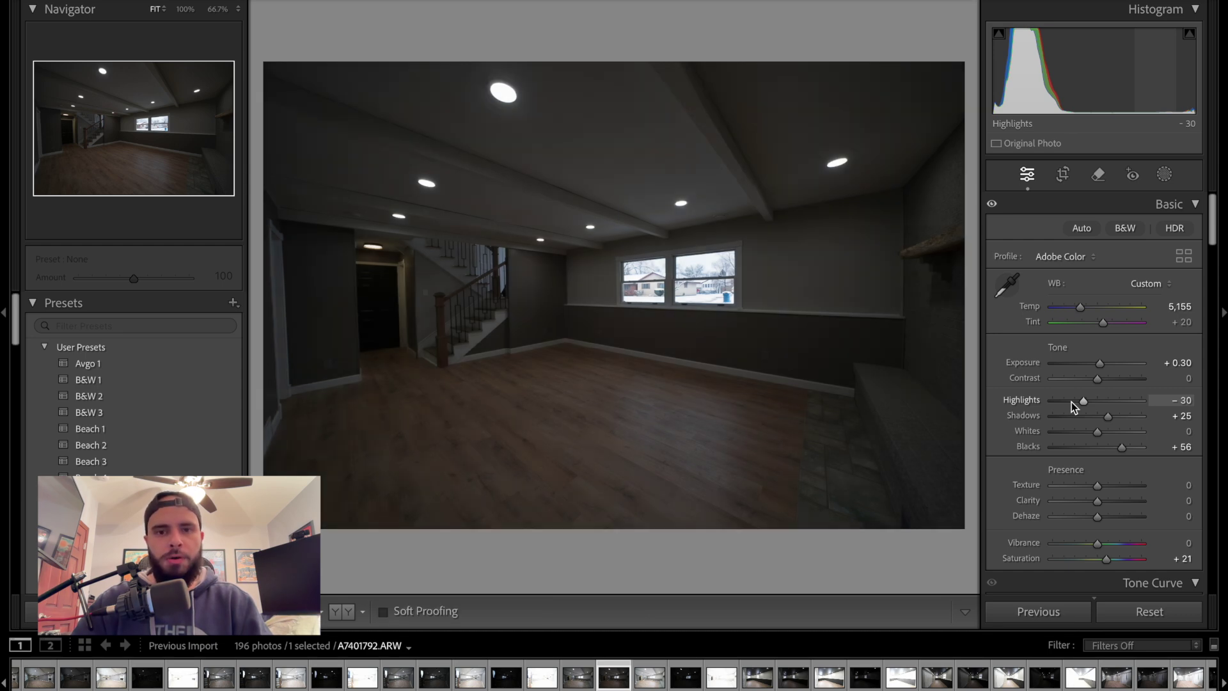
On the middle exposure A7401791.ARW, set Exposure to +0.20, Shadows to +20 and Highlights to −5.
{"action": "key", "text": "Left"}
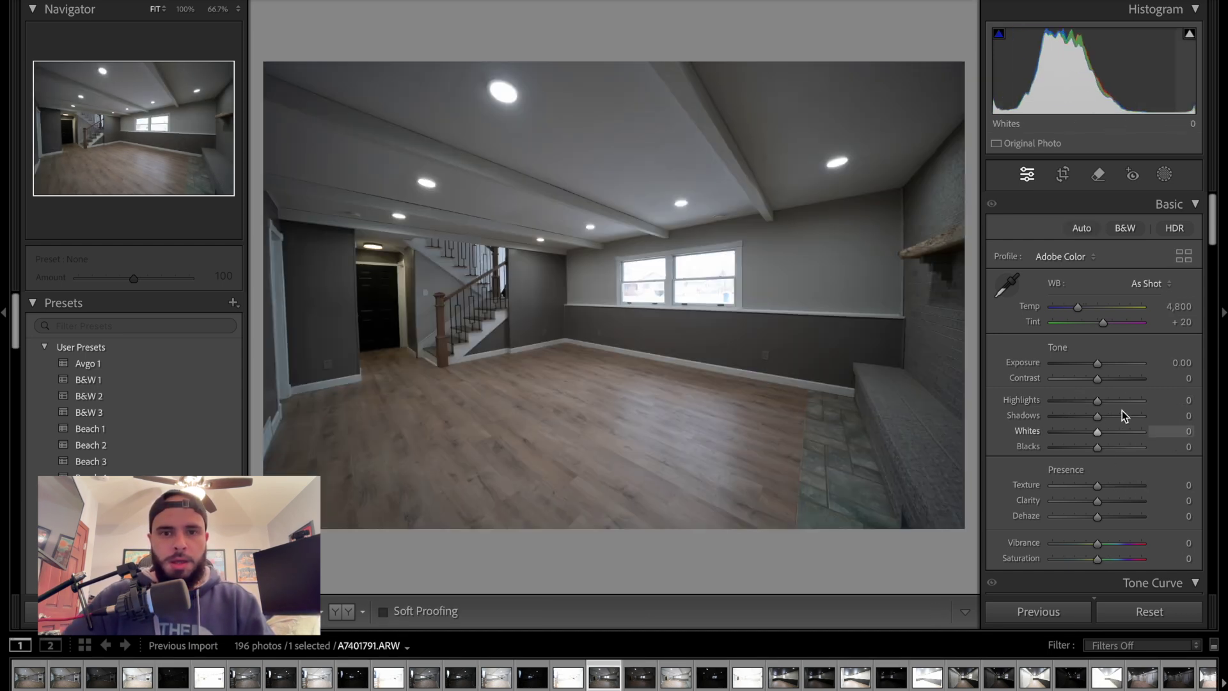
{"action": "left_click_drag", "start_coordinate": [1100, 363], "coordinate": [1102, 364]}
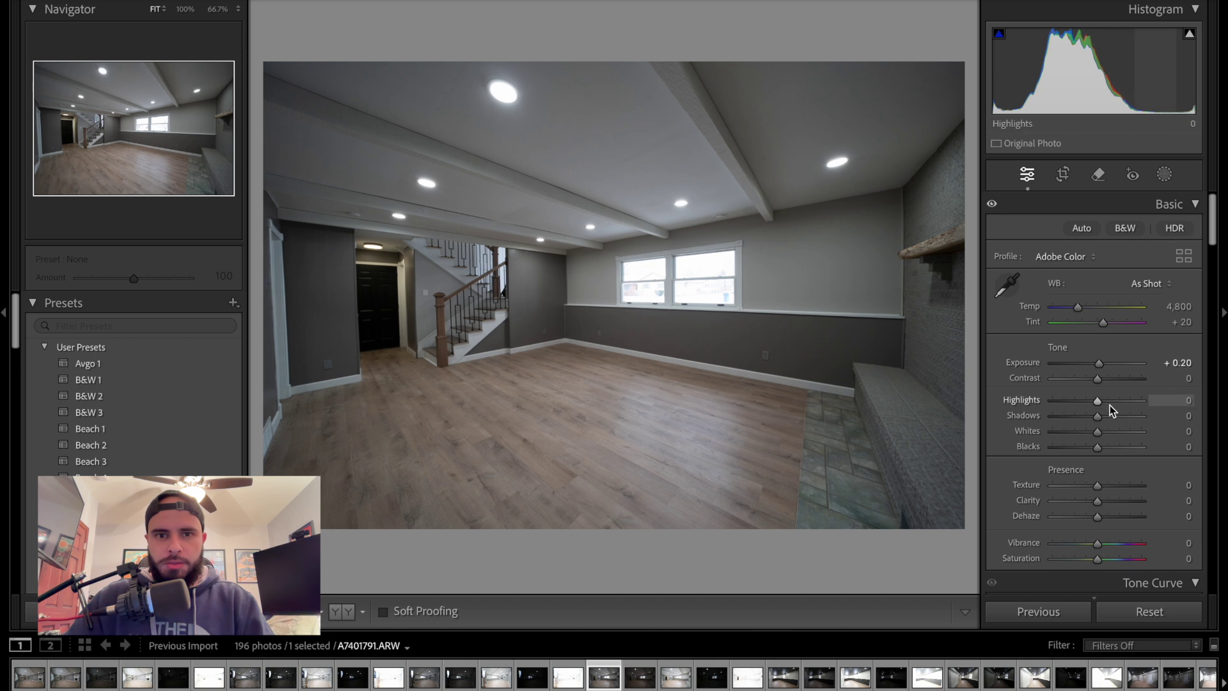
{"action": "left_click_drag", "start_coordinate": [1098, 416], "coordinate": [1095, 403]}
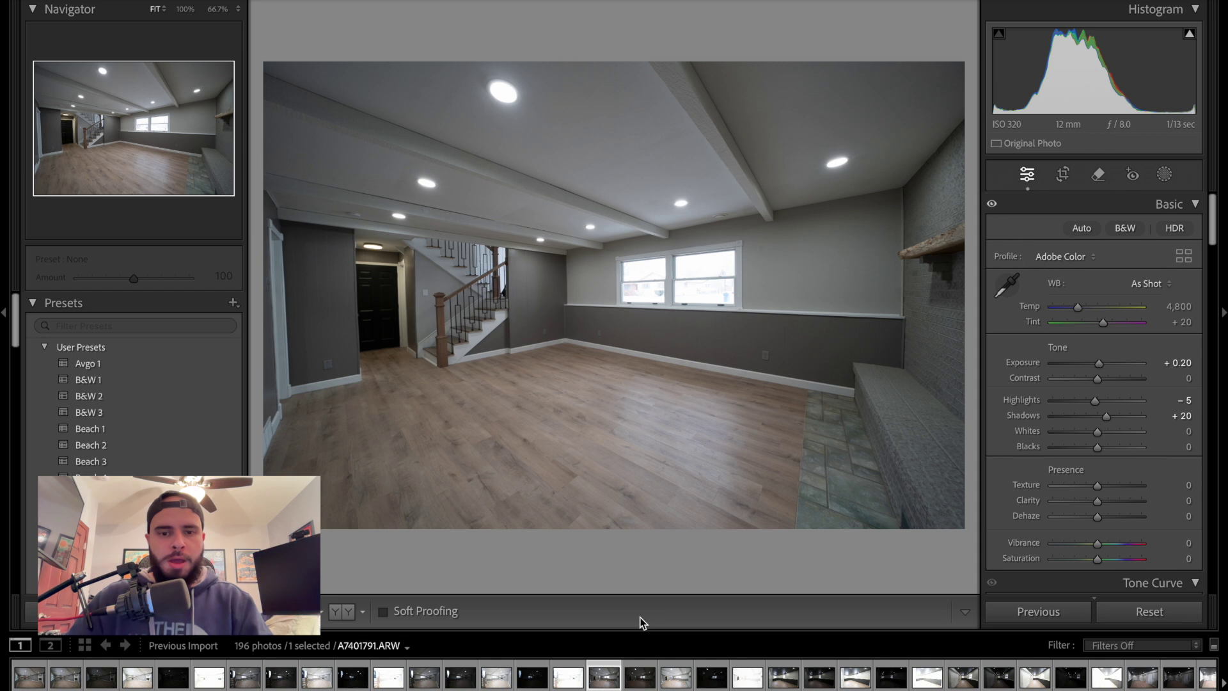
Select the exposures A7401791, A7401792 and A7401793 together and open them as layers of one document in Photoshop.
{"action": "left_click", "coordinate": [639, 676], "text": "super"}
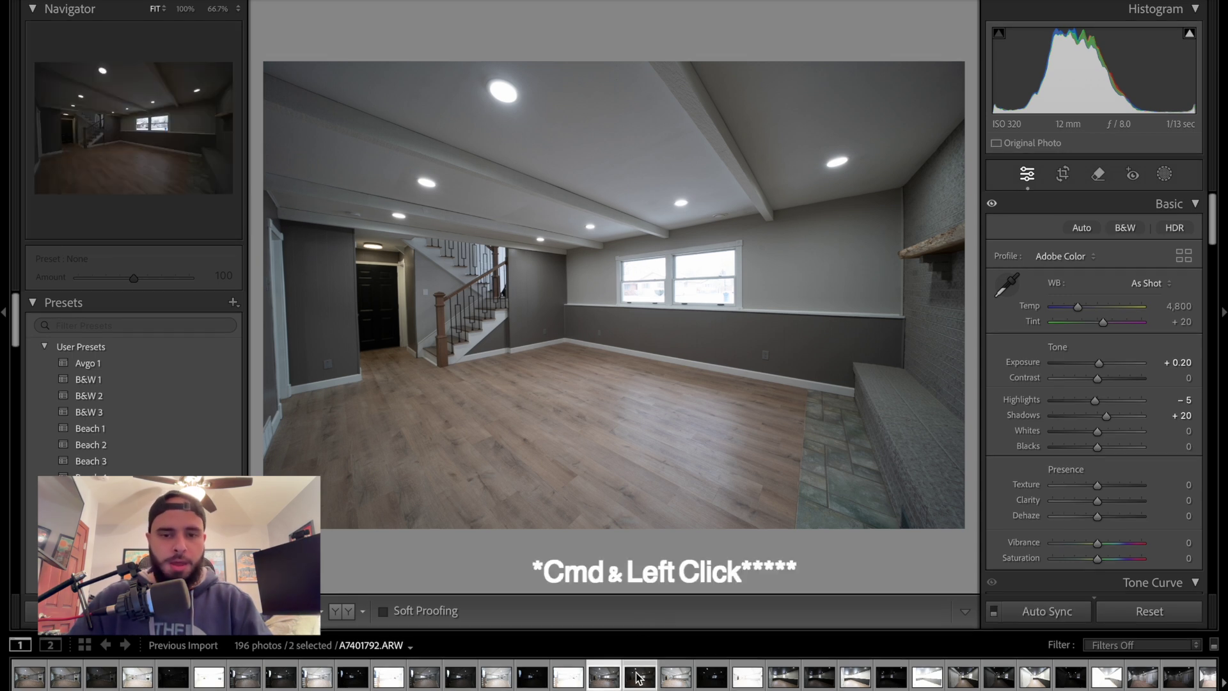
{"action": "left_click", "coordinate": [675, 678], "text": "super"}
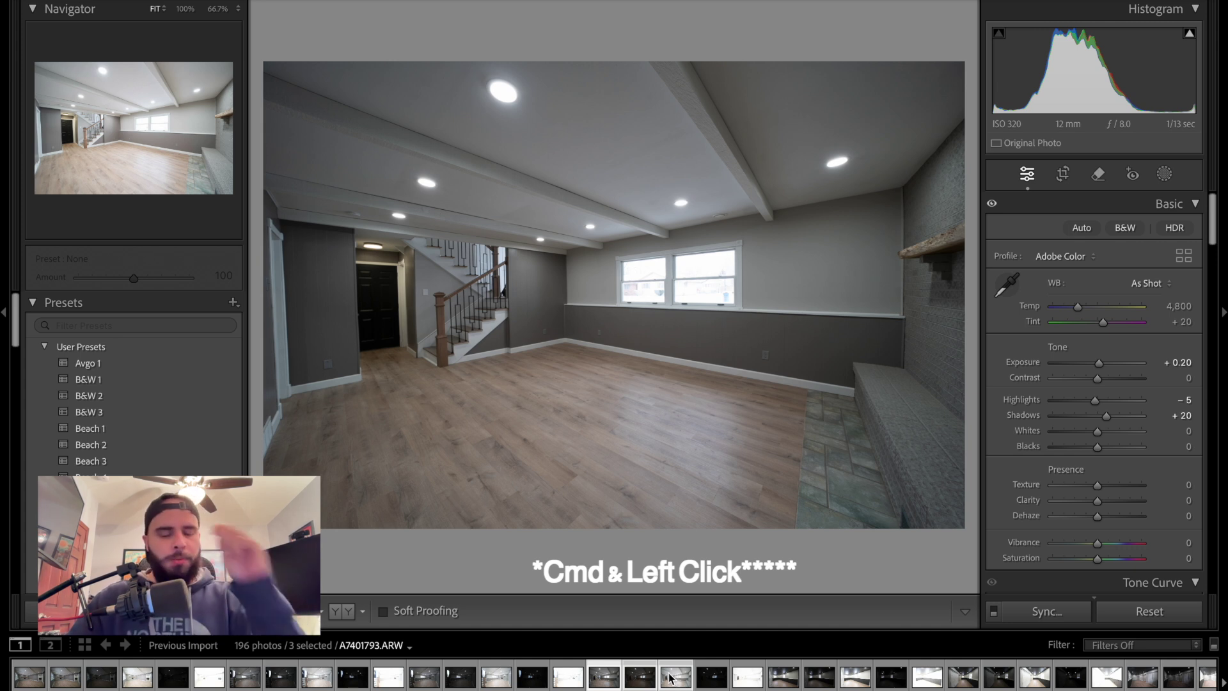
{"action": "right_click", "coordinate": [671, 678]}
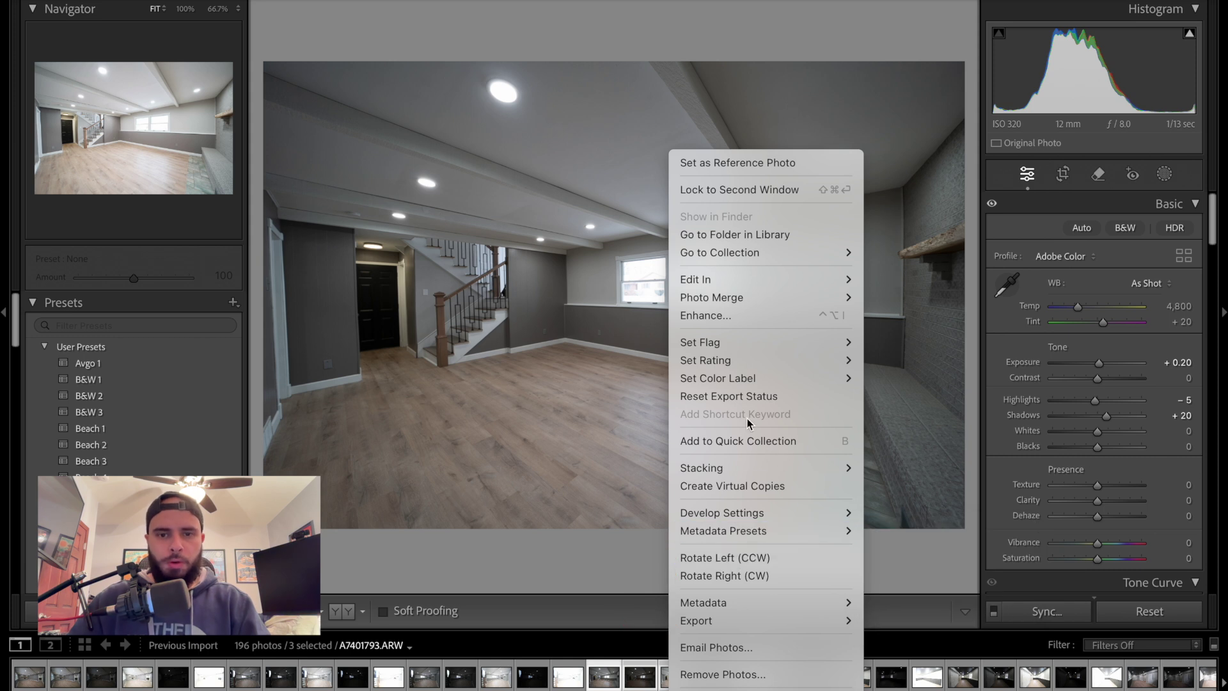
{"action": "mouse_move", "coordinate": [741, 281]}
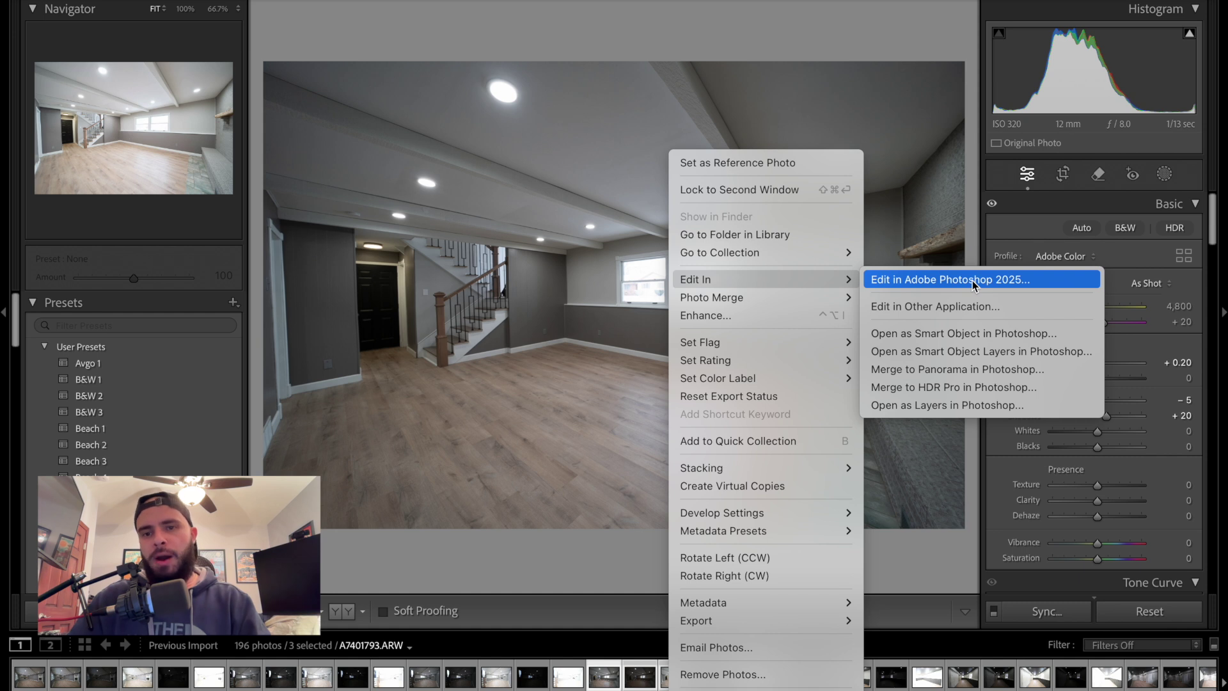
{"action": "left_click", "coordinate": [950, 407]}
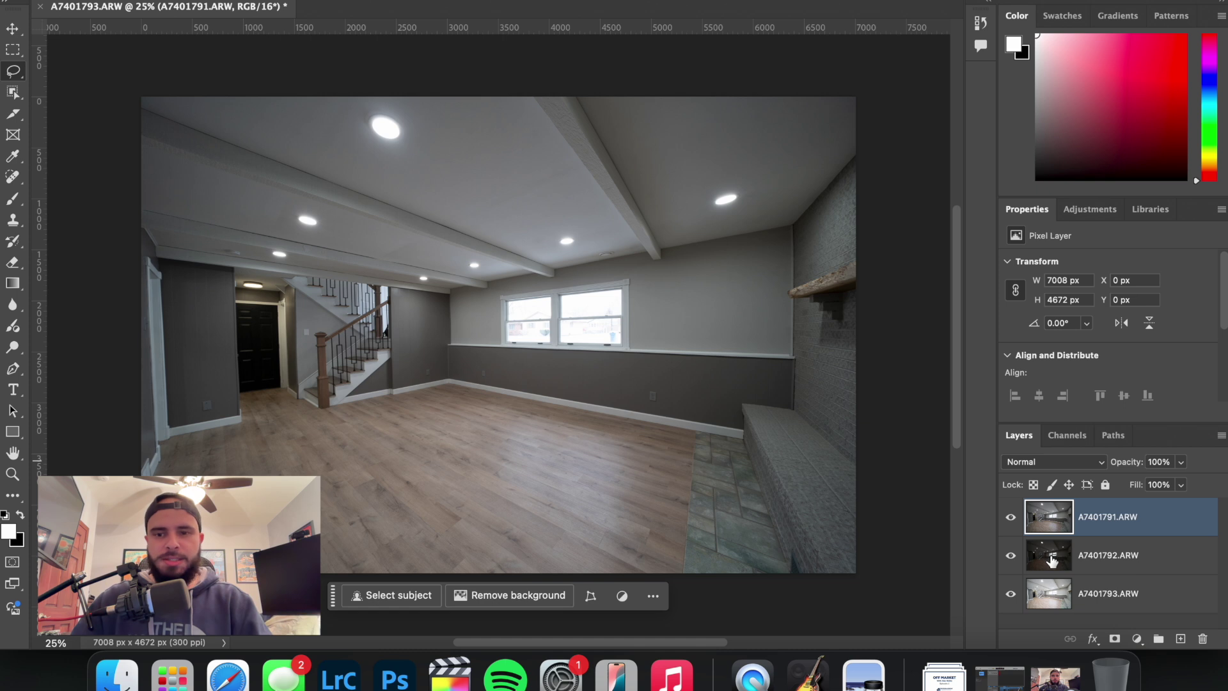
Move the dark A7401792.ARW layer to the top of the layer stack and hide it.
{"action": "left_click_drag", "start_coordinate": [1054, 561], "coordinate": [1054, 520]}
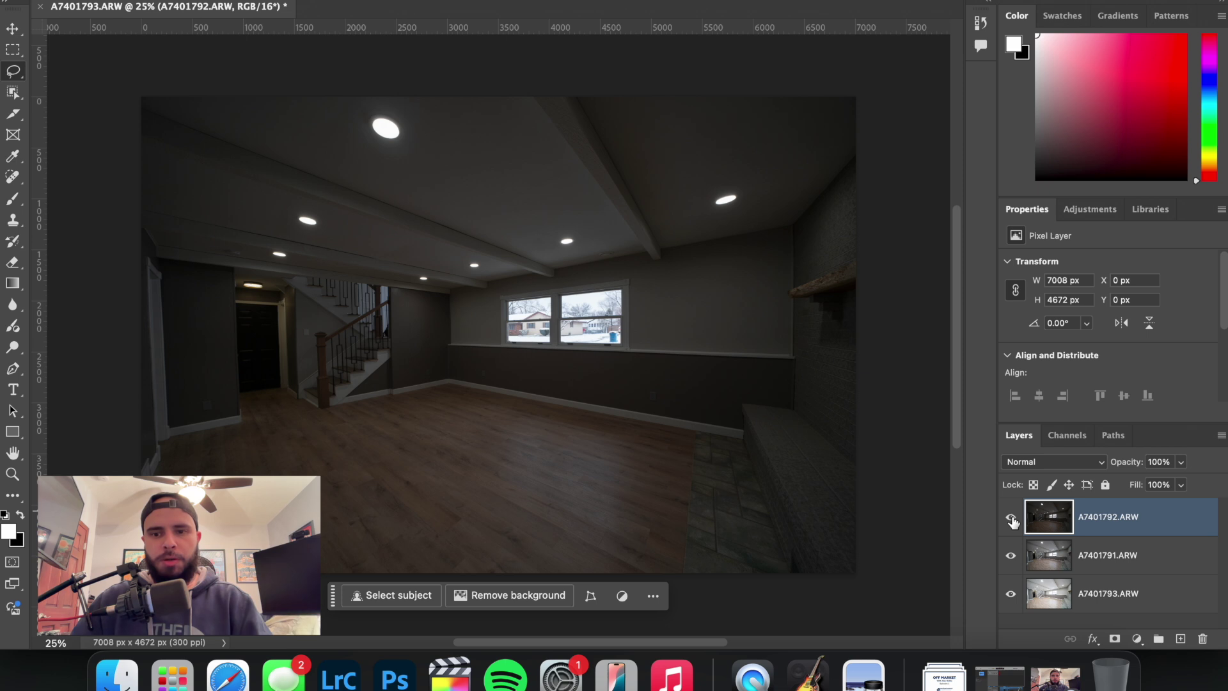
{"action": "left_click", "coordinate": [1012, 519]}
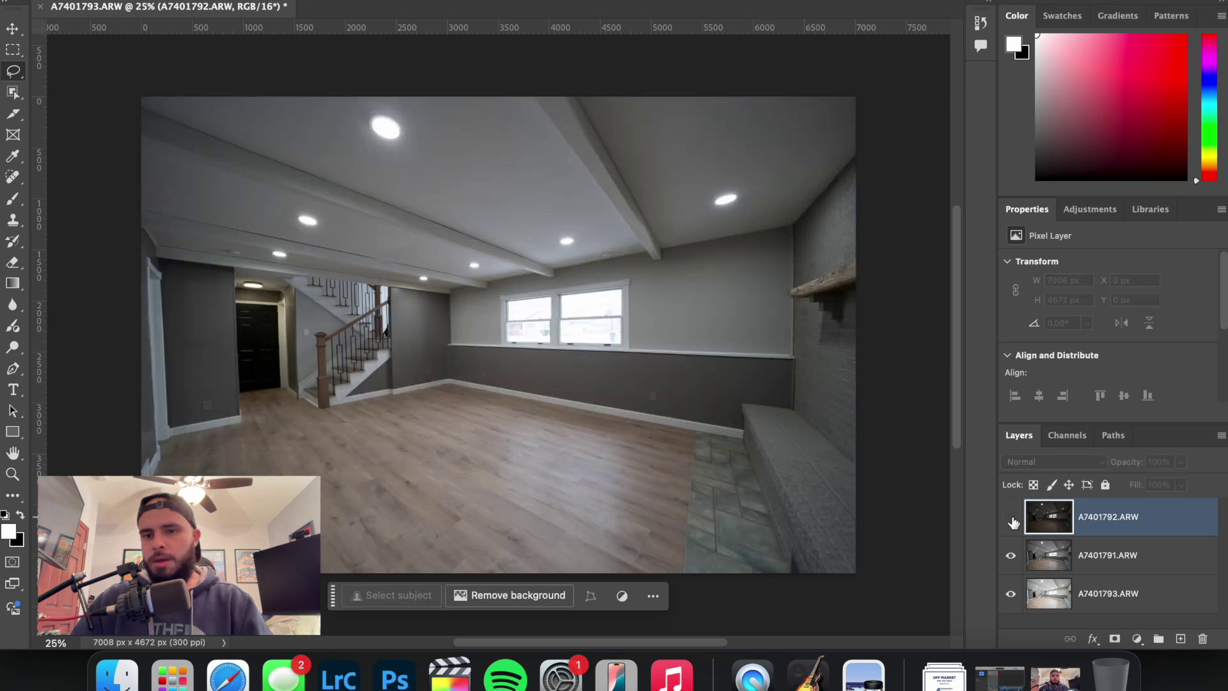
Select the A7401791.ARW layer, compare it hidden and shown, and load the RGB composite channel as a luminosity selection.
{"action": "left_click", "coordinate": [1040, 557]}
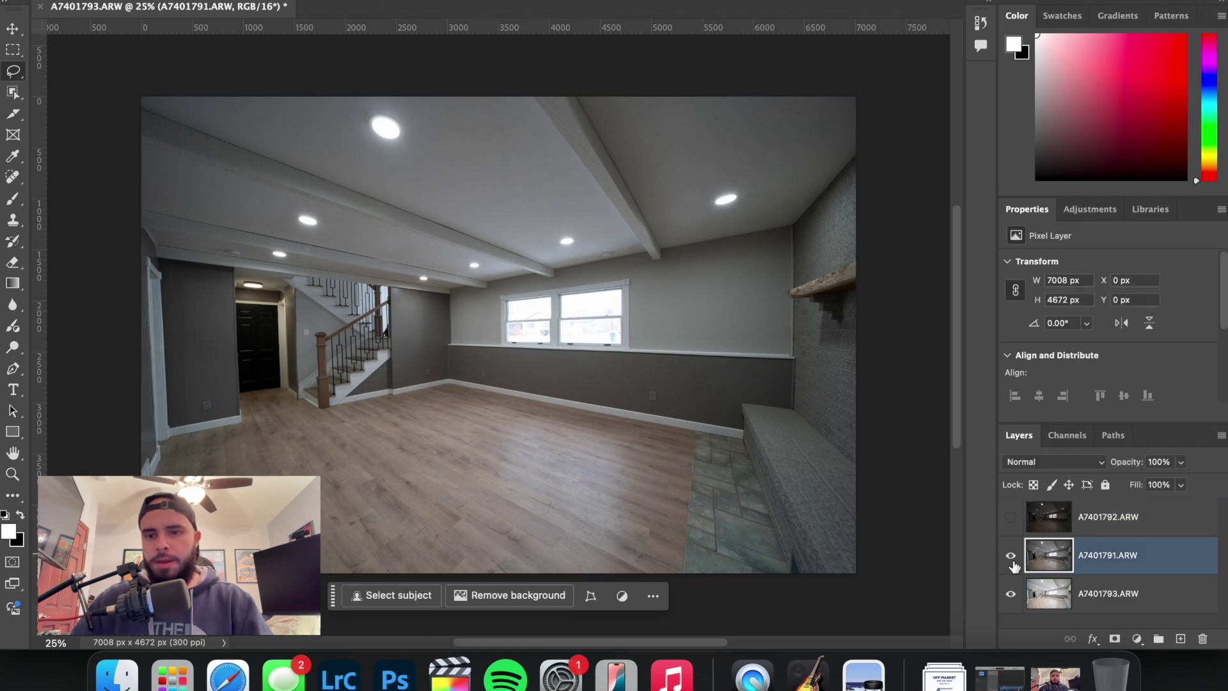
{"action": "left_click", "coordinate": [1011, 558]}
{"action": "left_click", "coordinate": [1011, 558]}
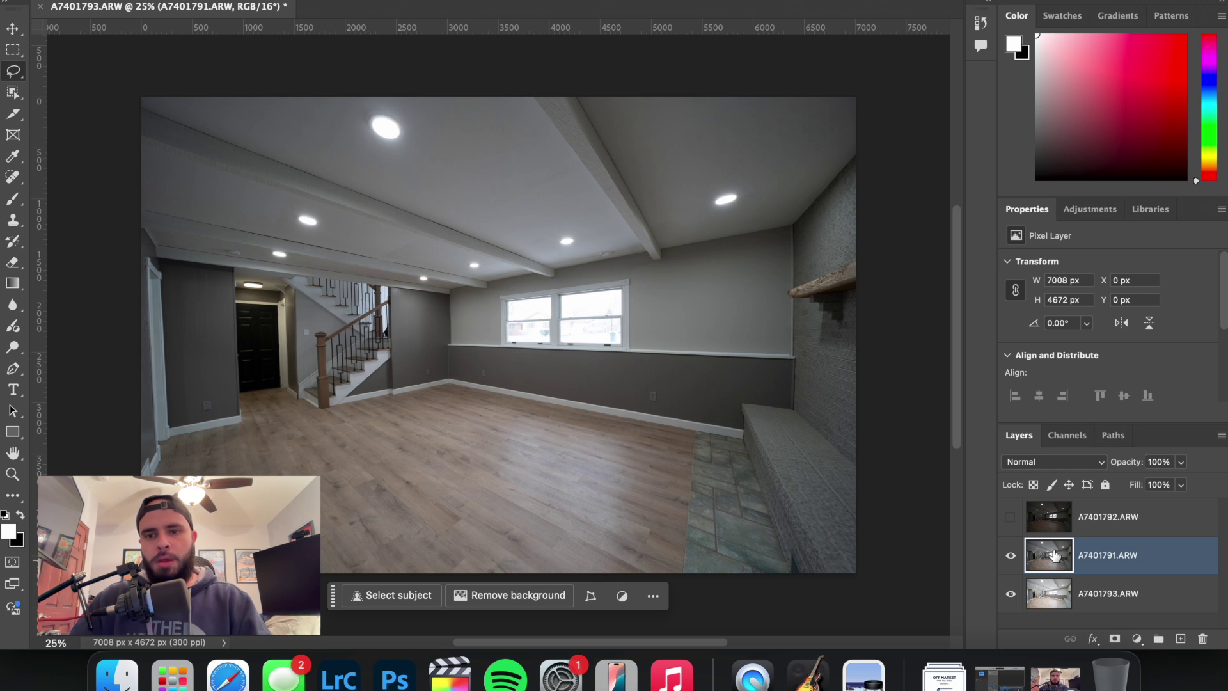
{"action": "left_click", "coordinate": [1071, 436]}
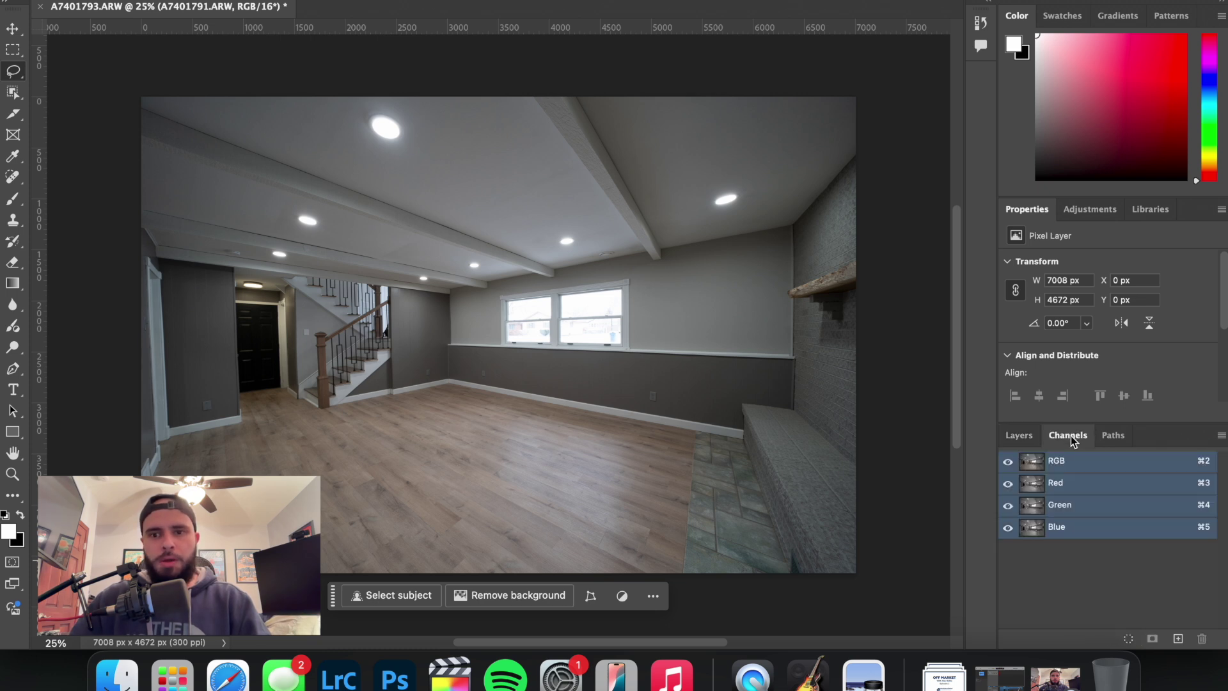
{"action": "left_click", "coordinate": [1037, 462], "text": "super"}
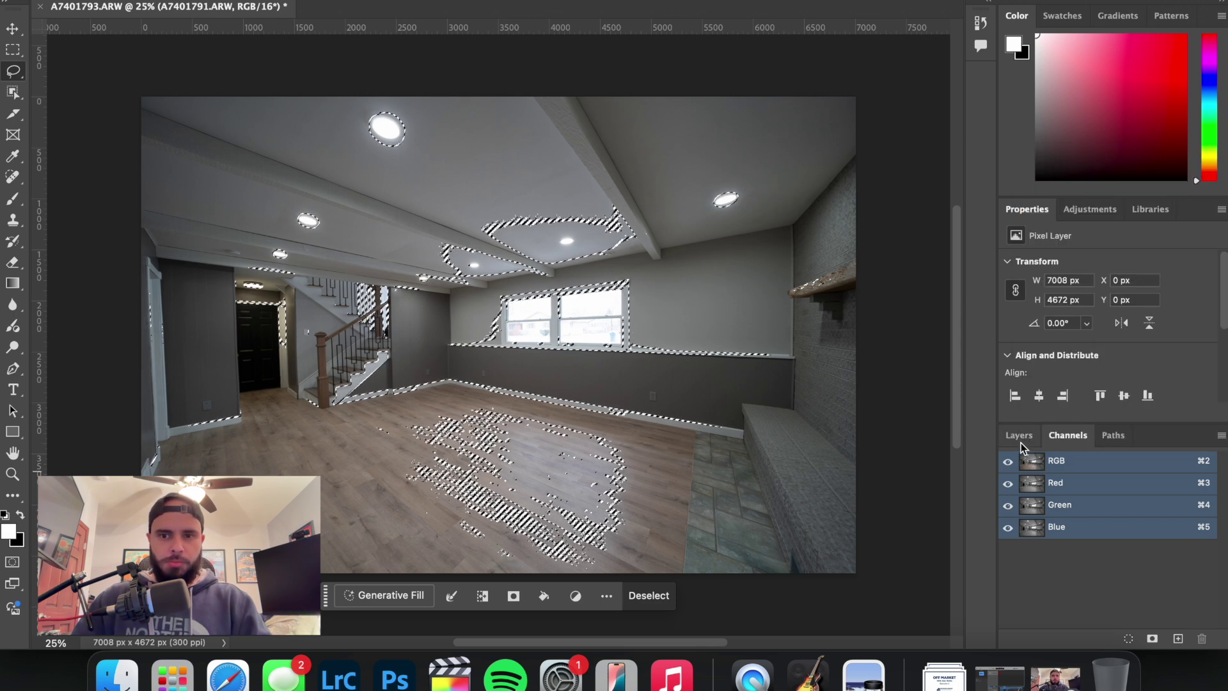
Add a layer mask to the A7401791.ARW layer from the luminosity selection and look over the blended room.
{"action": "left_click", "coordinate": [1020, 442]}
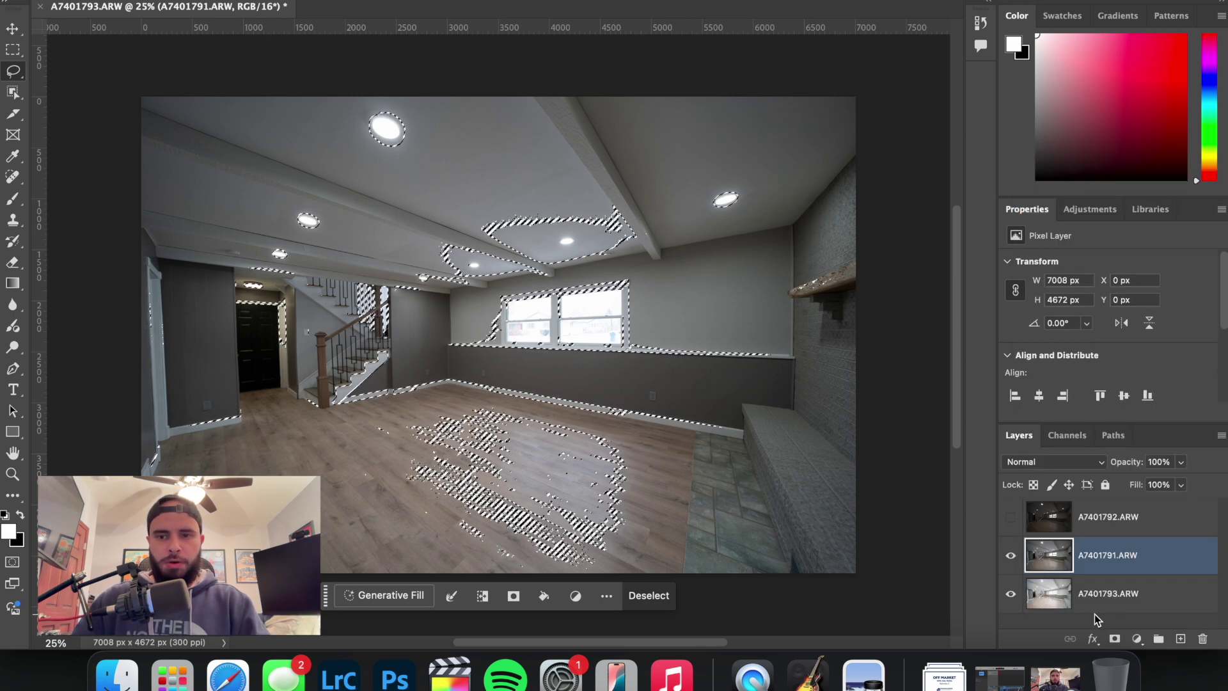
{"action": "left_click", "coordinate": [1066, 437]}
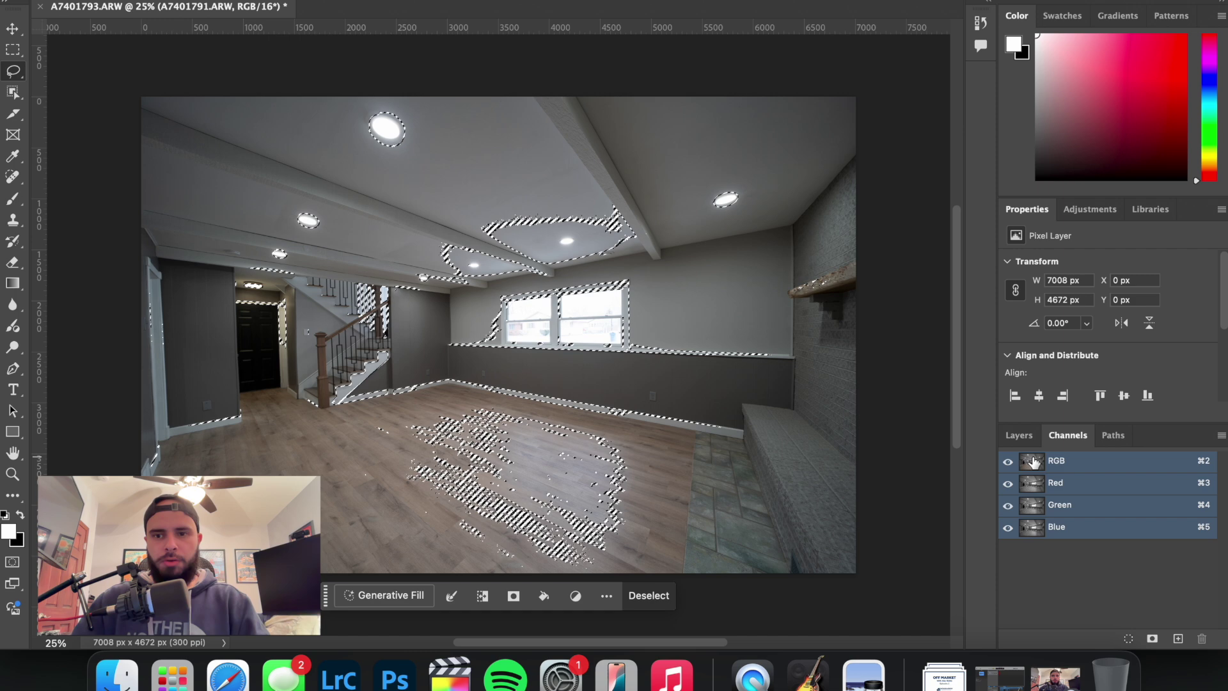
{"action": "left_click", "coordinate": [1020, 435]}
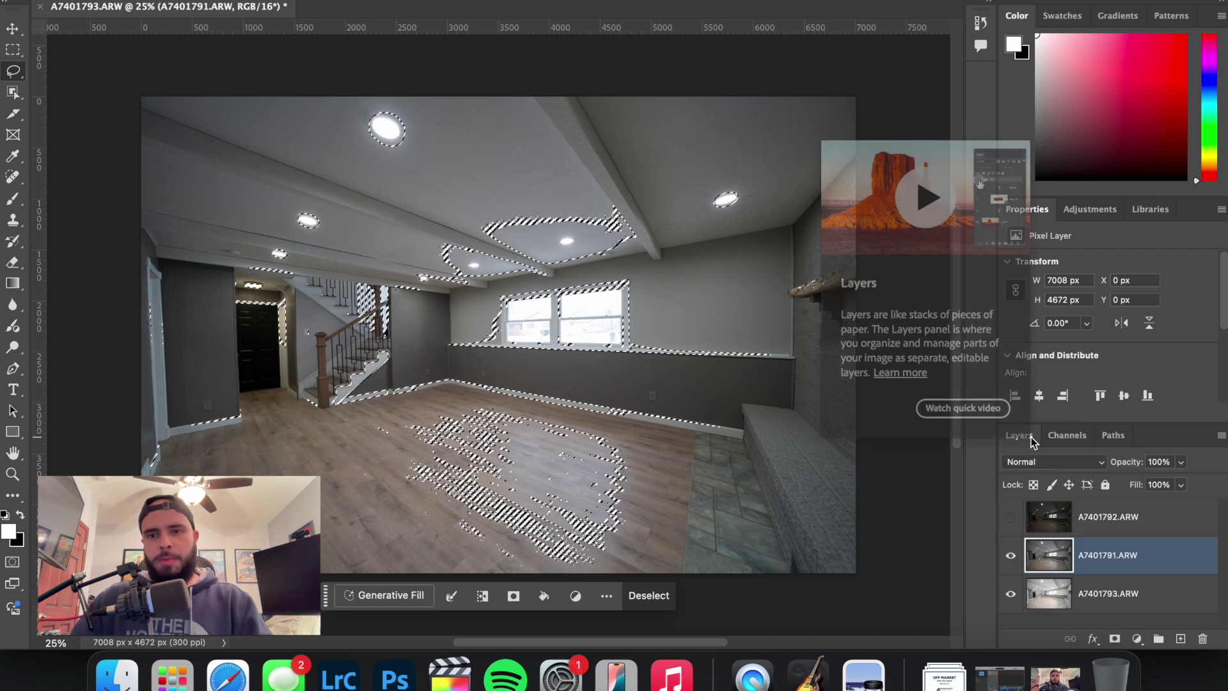
{"action": "left_click", "coordinate": [1115, 640]}
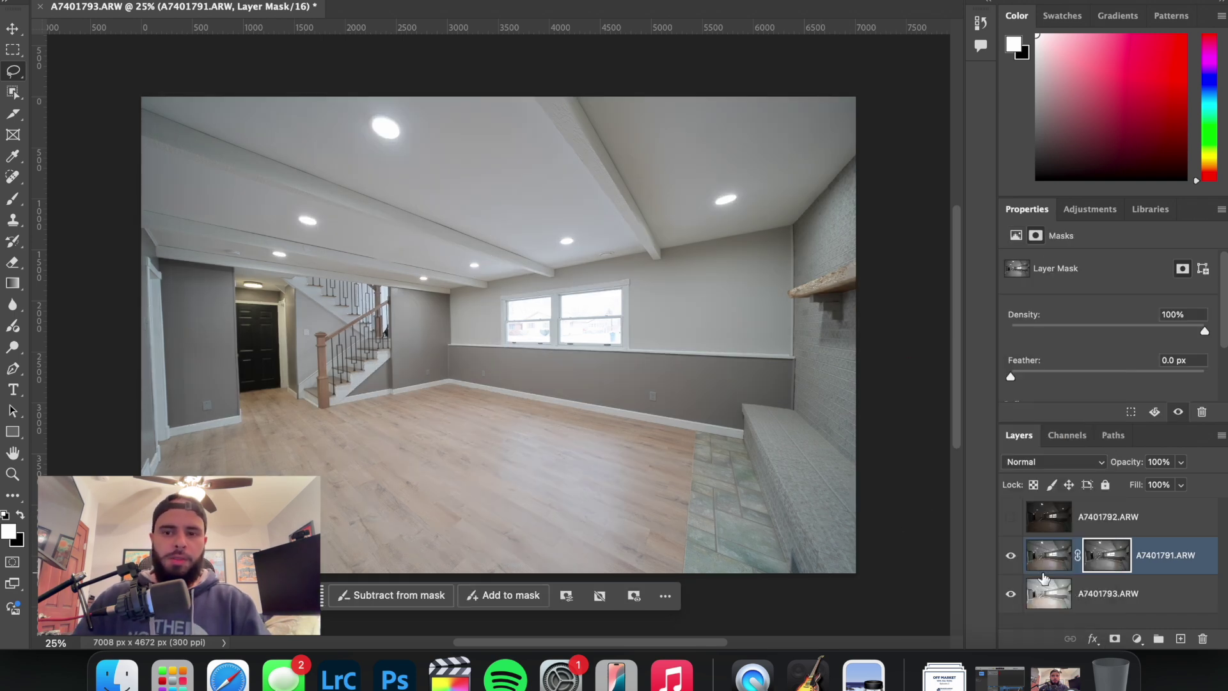
{"action": "scroll", "coordinate": [592, 391], "scroll_direction": "down", "scroll_amount": 3}
{"action": "scroll", "coordinate": [589, 388], "scroll_direction": "left", "scroll_amount": 3}
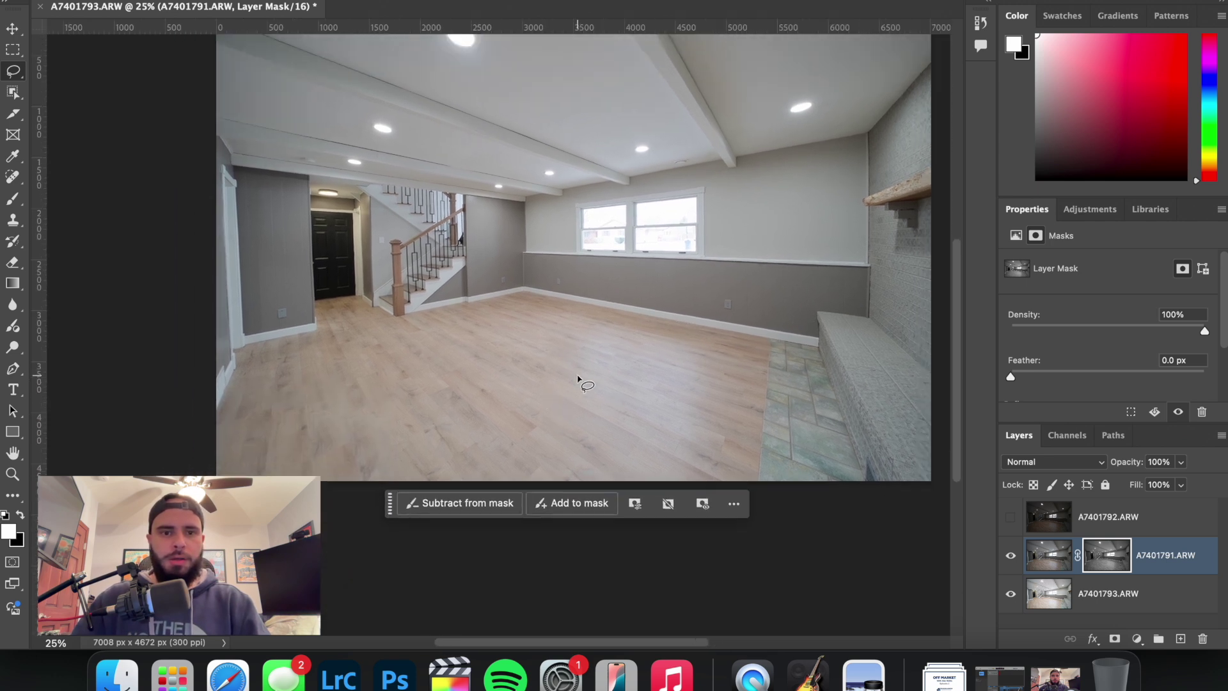
{"action": "scroll", "coordinate": [578, 380], "scroll_direction": "up", "scroll_amount": 3}
{"action": "scroll", "coordinate": [578, 379], "scroll_direction": "right", "scroll_amount": 4}
{"action": "scroll", "coordinate": [577, 379], "scroll_direction": "left", "scroll_amount": 3}
{"action": "scroll", "coordinate": [578, 379], "scroll_direction": "right", "scroll_amount": 2}
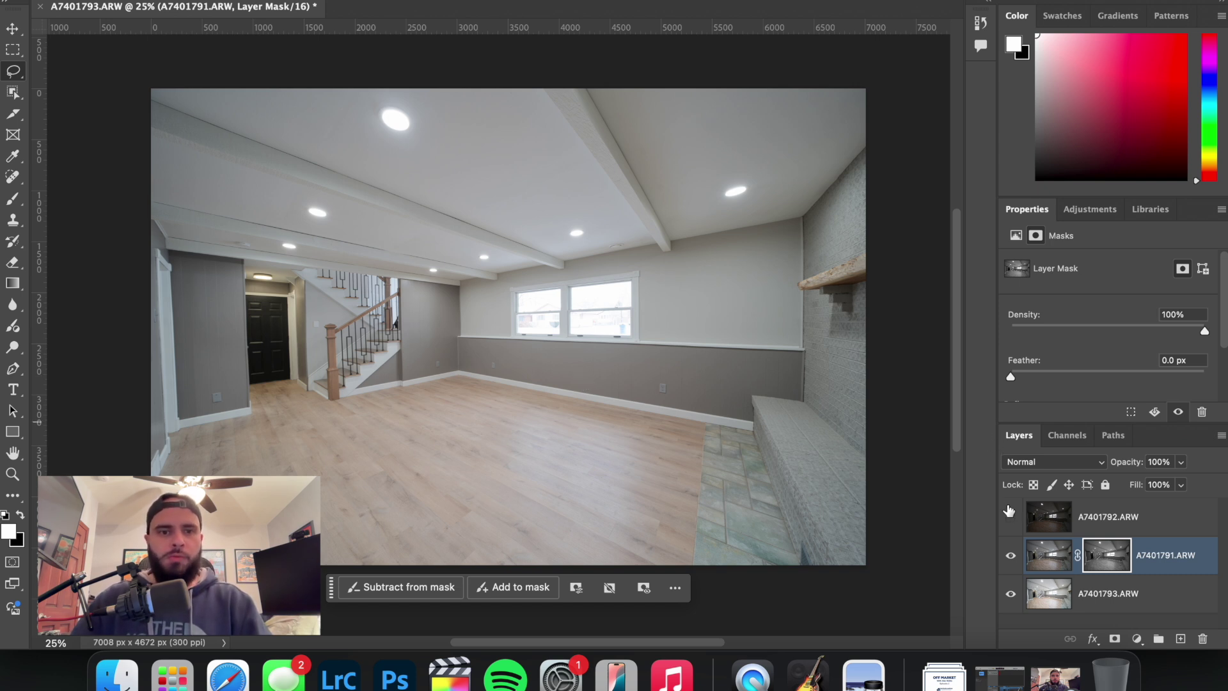
Show and select the dark A7401792.ARW layer and choose the Pen tool.
{"action": "left_click", "coordinate": [1010, 519]}
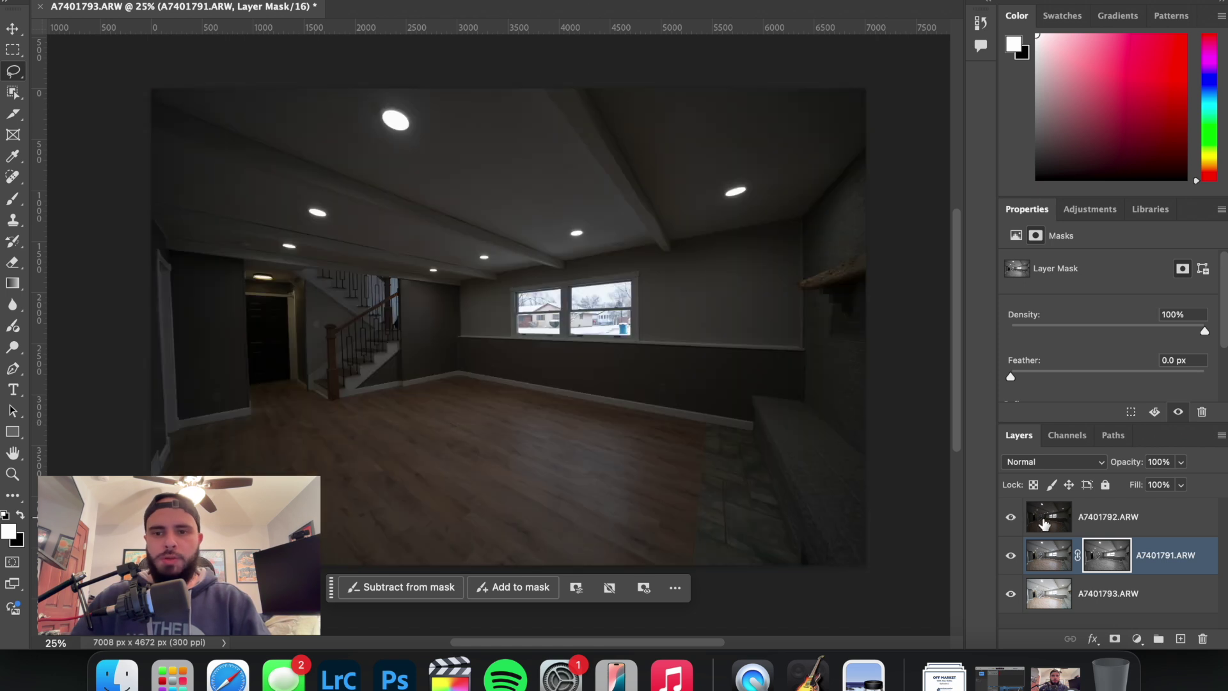
{"action": "left_click", "coordinate": [1046, 519]}
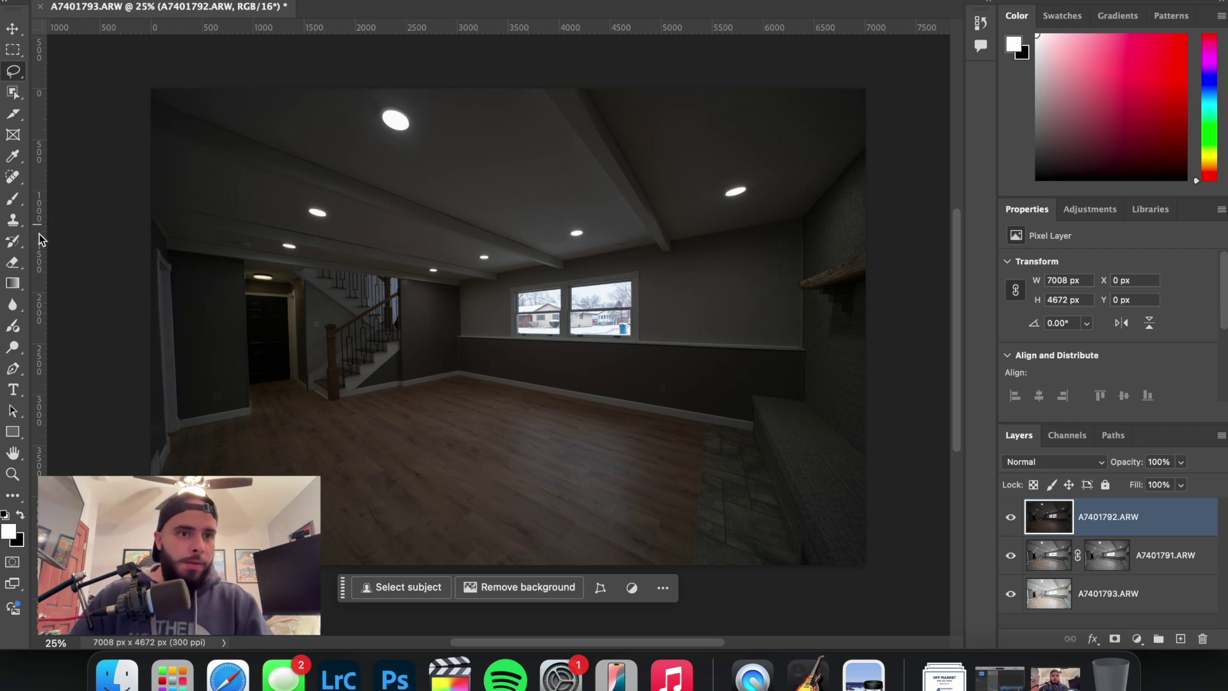
{"action": "left_click", "coordinate": [11, 371]}
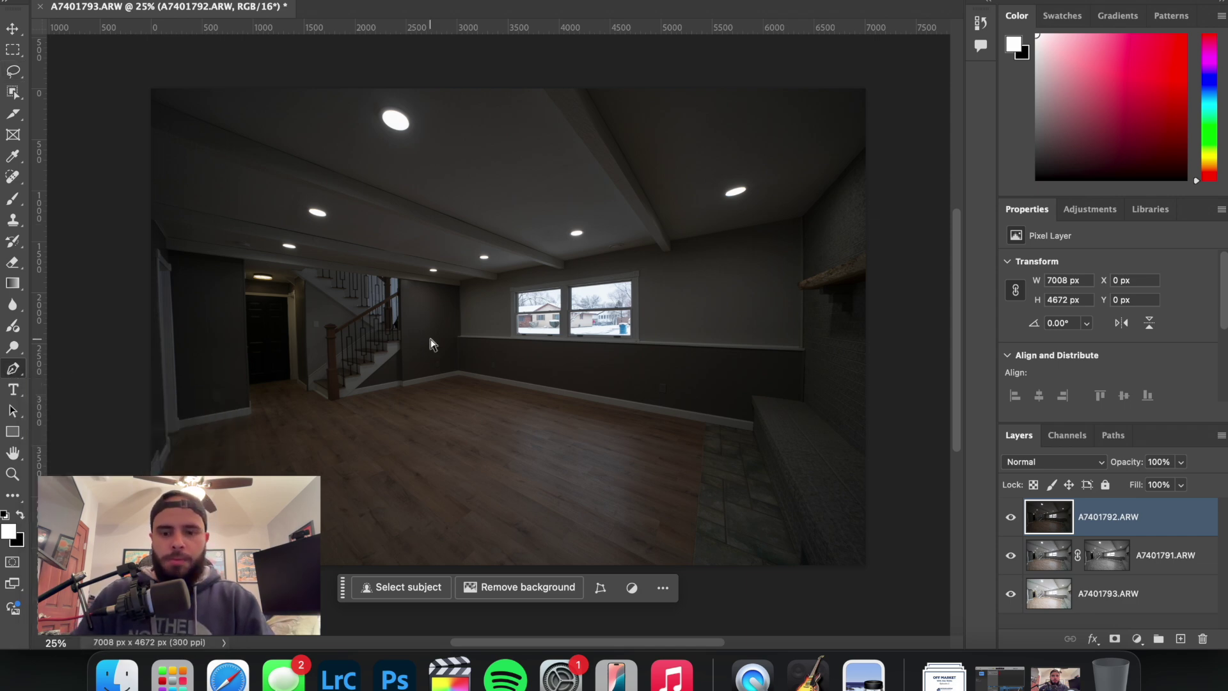
Start a pen path on the left window's lower pane, tracing the glass's top edge from its upper-left to its upper-right corner.
{"action": "key", "text": "super+plus"}
{"action": "key", "text": "super+plus"}
{"action": "key", "text": "super+plus"}
{"action": "key", "text": "super+plus"}
{"action": "key", "text": "super+plus"}
{"action": "key", "text": "super+plus"}
{"action": "key", "text": "super+plus"}
{"action": "key", "text": "super+plus"}
{"action": "key", "text": "super+plus"}
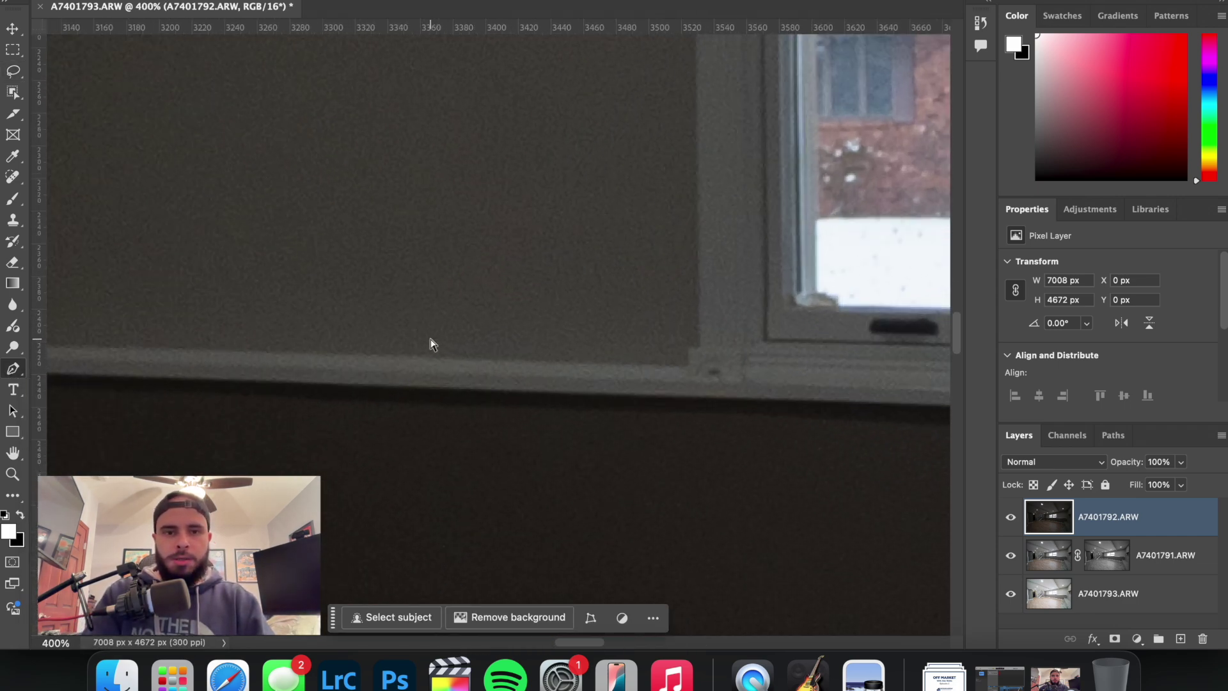
{"action": "scroll", "coordinate": [431, 345], "scroll_direction": "right", "scroll_amount": 15}
{"action": "scroll", "coordinate": [430, 345], "scroll_direction": "up", "scroll_amount": 8}
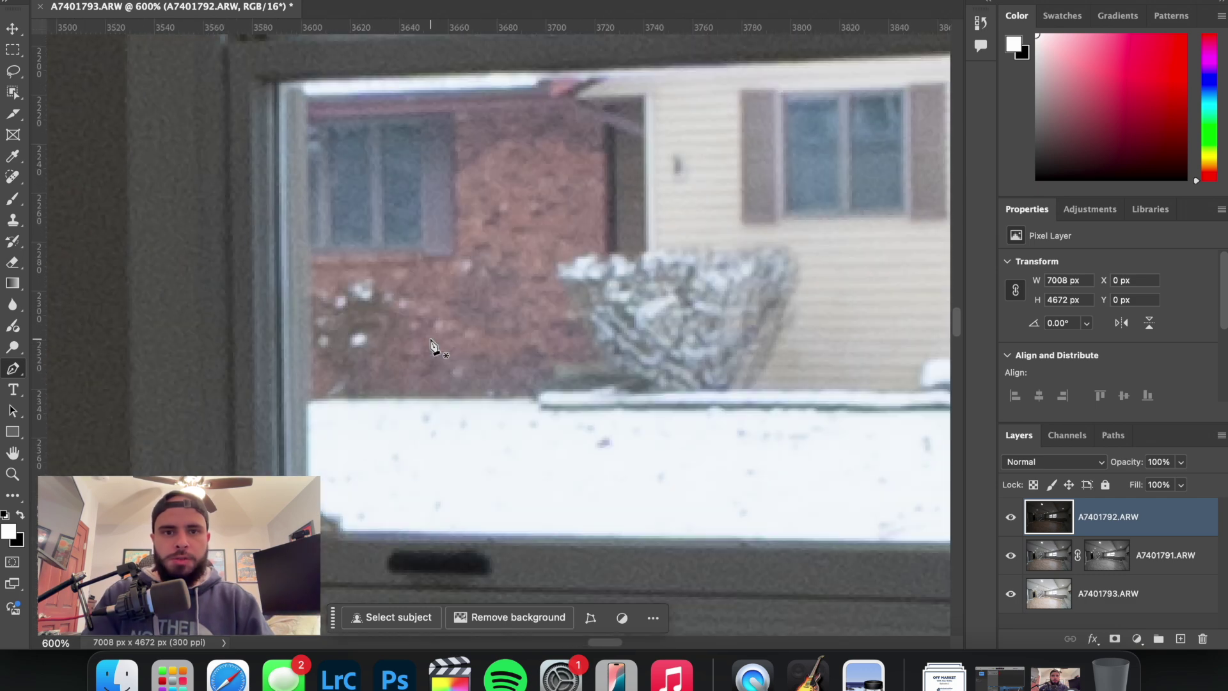
{"action": "scroll", "coordinate": [430, 346], "scroll_direction": "up", "scroll_amount": 2}
{"action": "scroll", "coordinate": [431, 345], "scroll_direction": "right", "scroll_amount": 2}
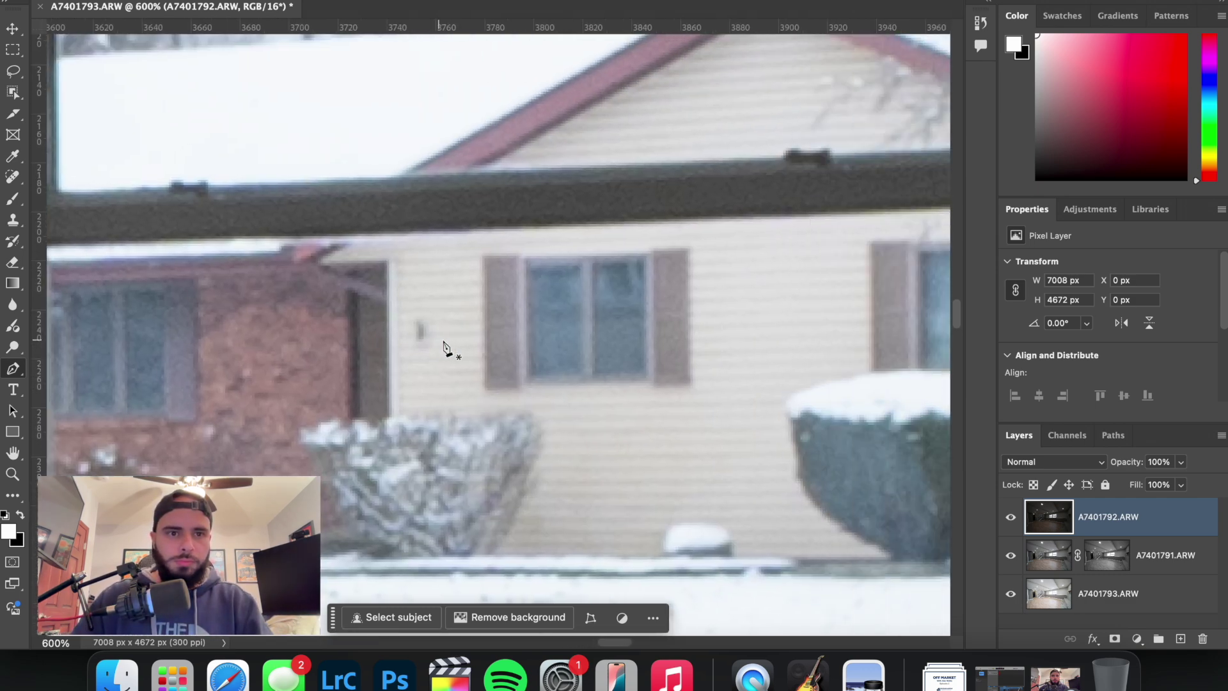
{"action": "scroll", "coordinate": [359, 342], "scroll_direction": "left", "scroll_amount": 2}
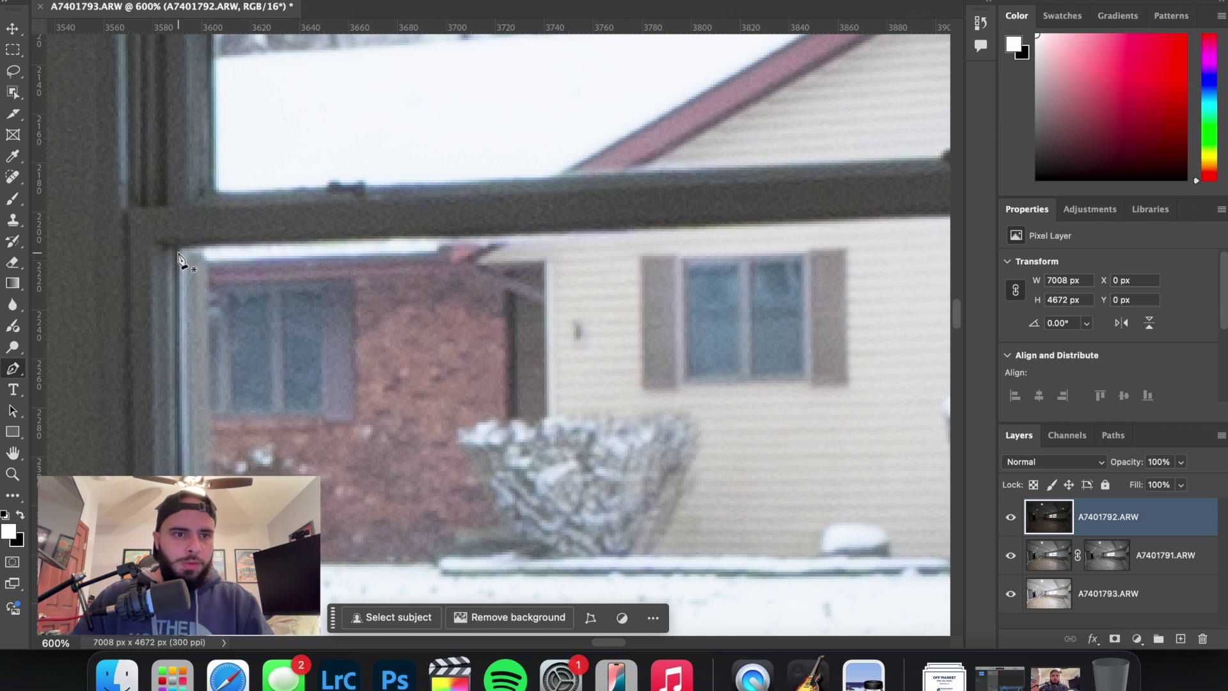
{"action": "left_click", "coordinate": [179, 251]}
{"action": "left_click", "coordinate": [192, 246]}
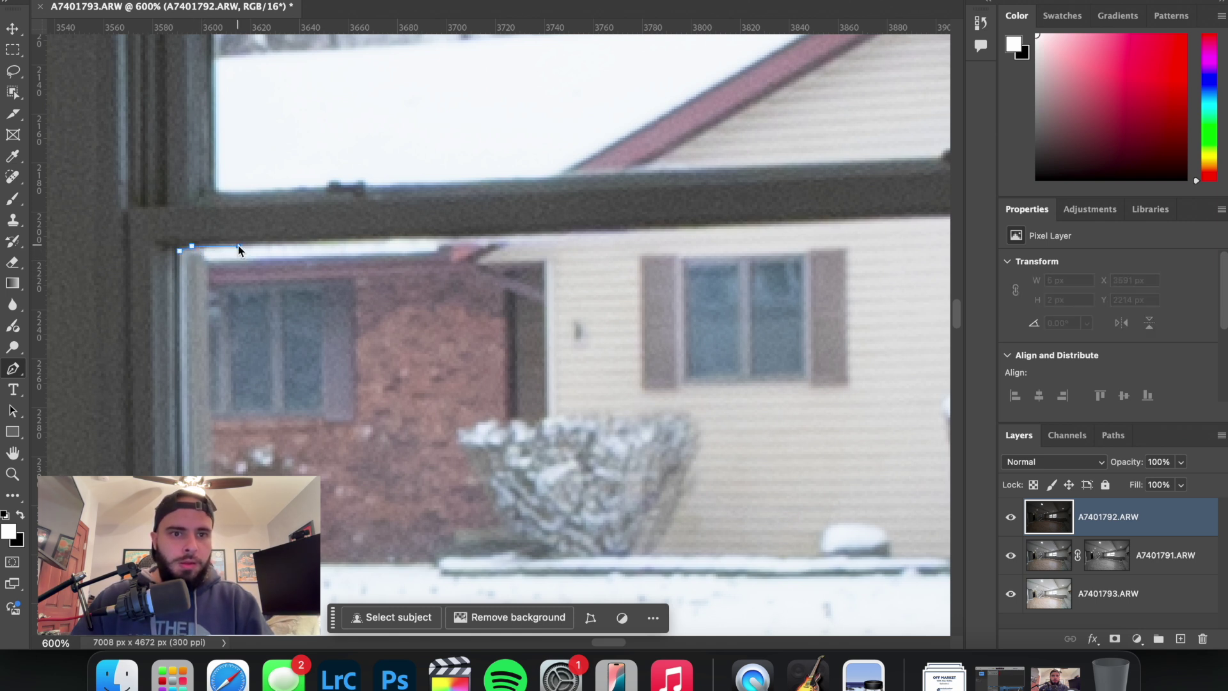
{"action": "left_click", "coordinate": [346, 242]}
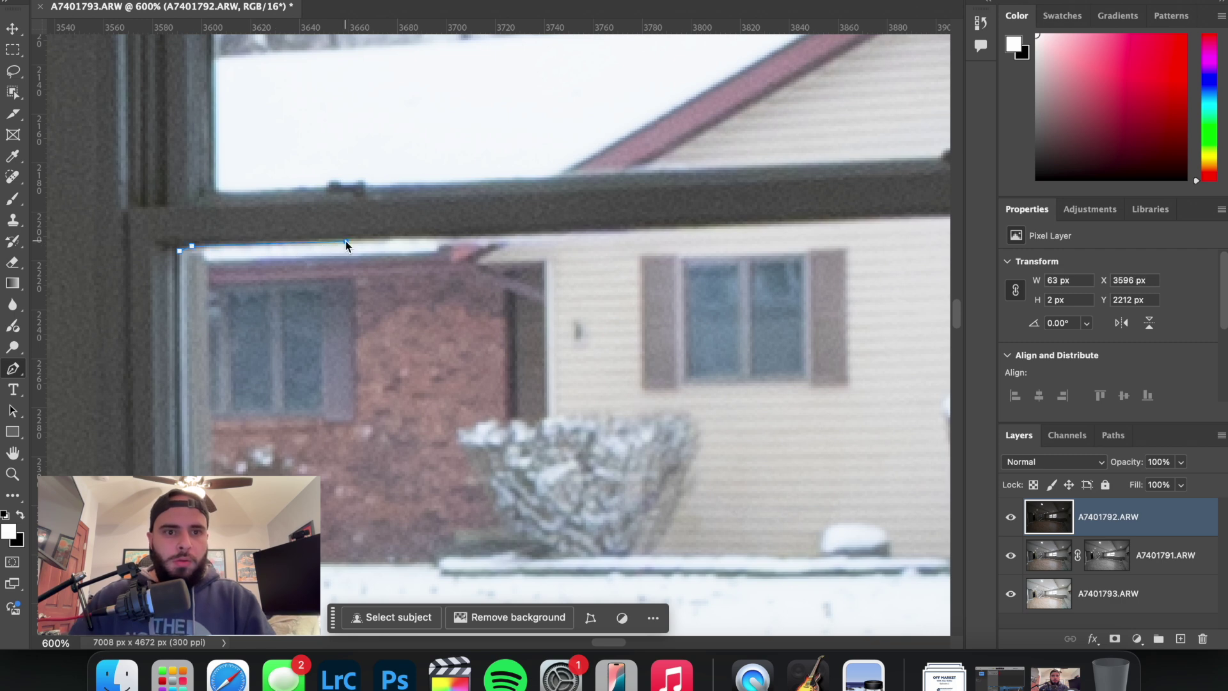
{"action": "scroll", "coordinate": [345, 242], "scroll_direction": "right", "scroll_amount": 5}
{"action": "left_click", "coordinate": [551, 222]}
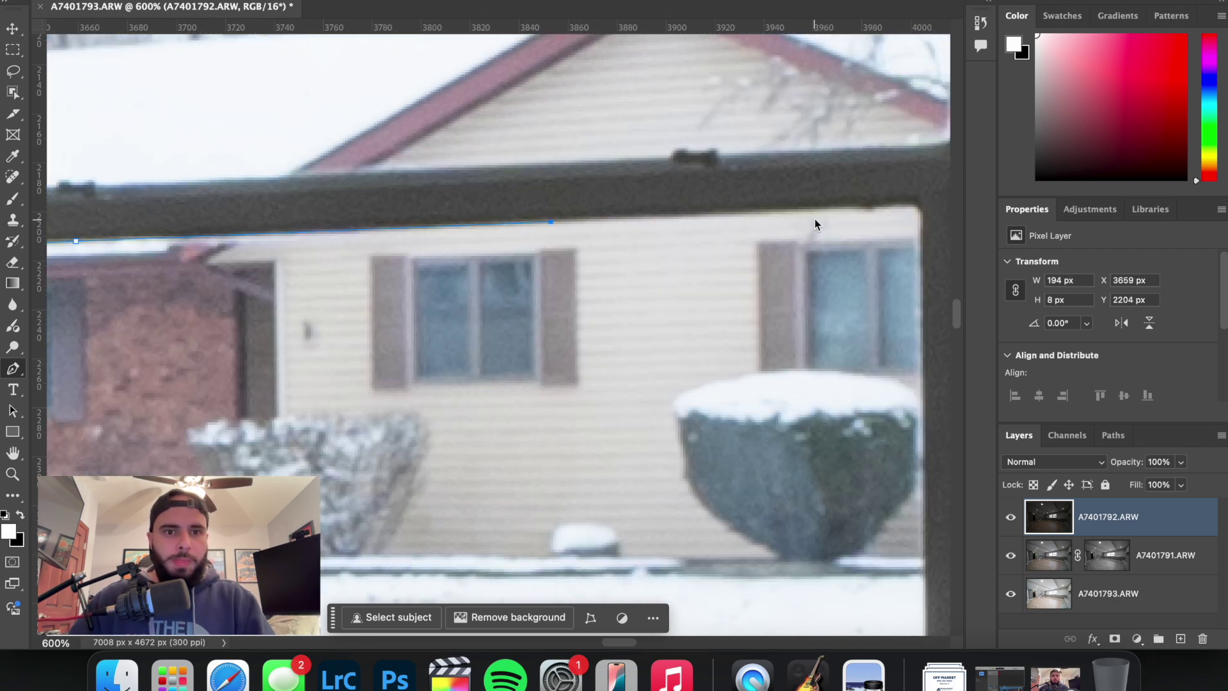
{"action": "left_click", "coordinate": [889, 206]}
{"action": "left_click", "coordinate": [918, 208]}
{"action": "left_click", "coordinate": [922, 217]}
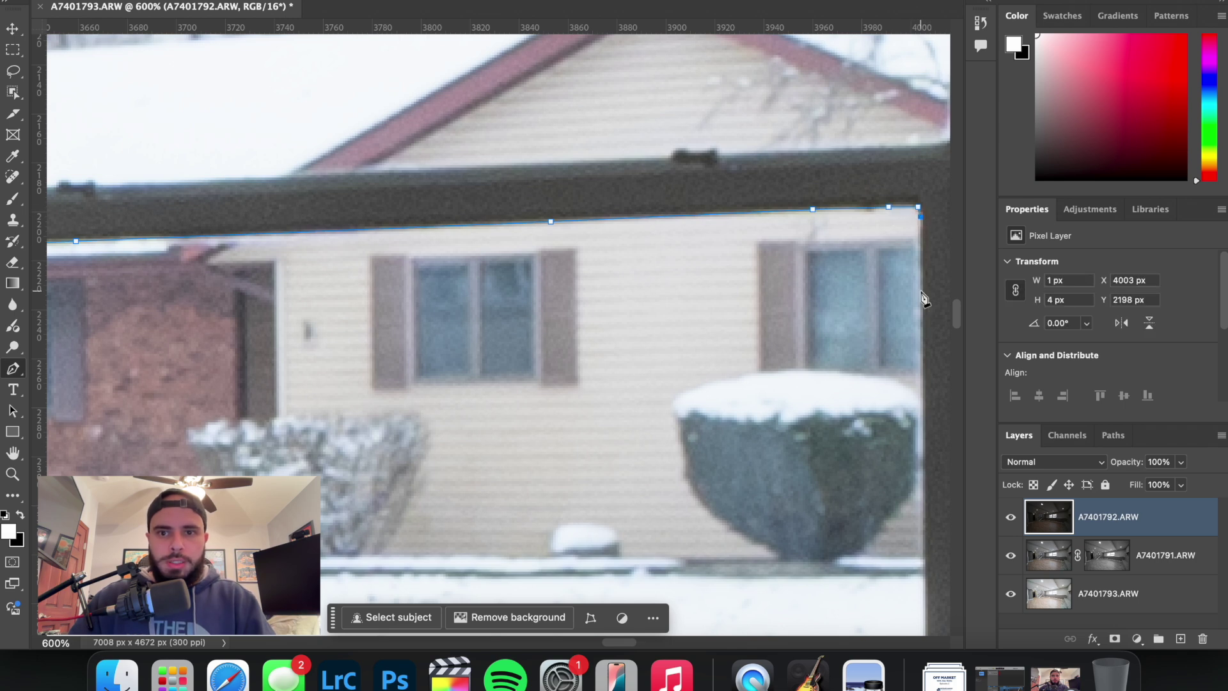
Continue the pen path down the right edge of the lower pane and around its lower-right corner.
{"action": "scroll", "coordinate": [928, 314], "scroll_direction": "down", "scroll_amount": 5}
{"action": "left_click", "coordinate": [925, 310]}
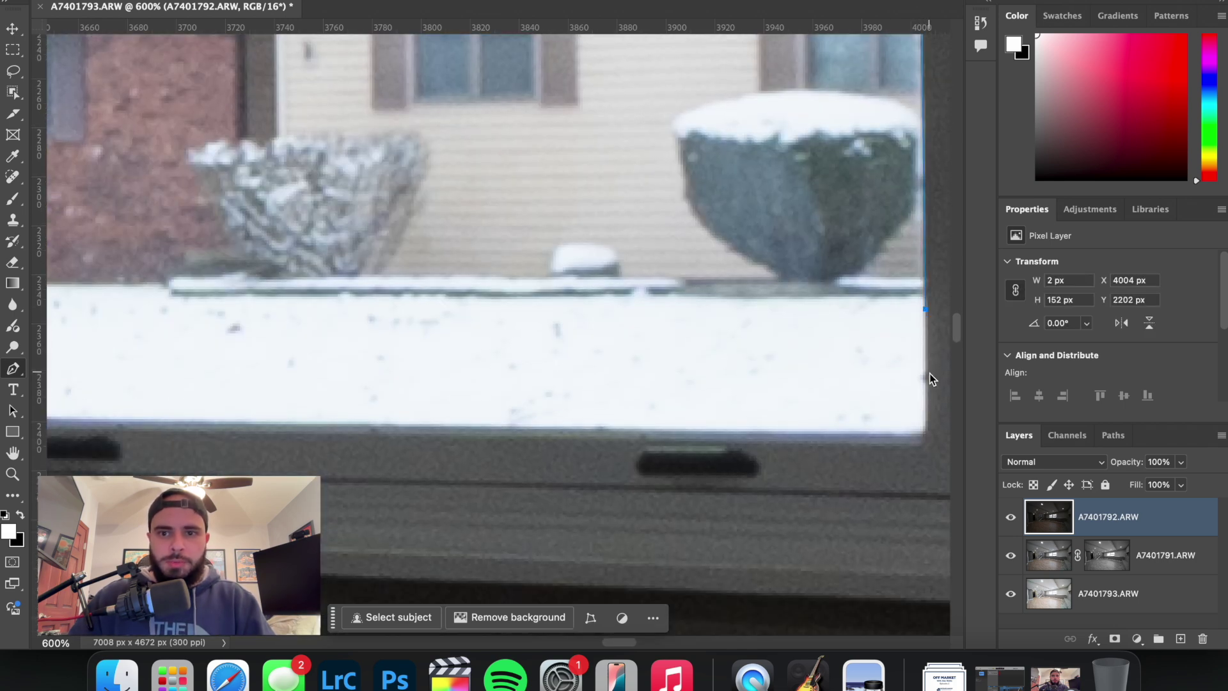
{"action": "left_click", "coordinate": [928, 408]}
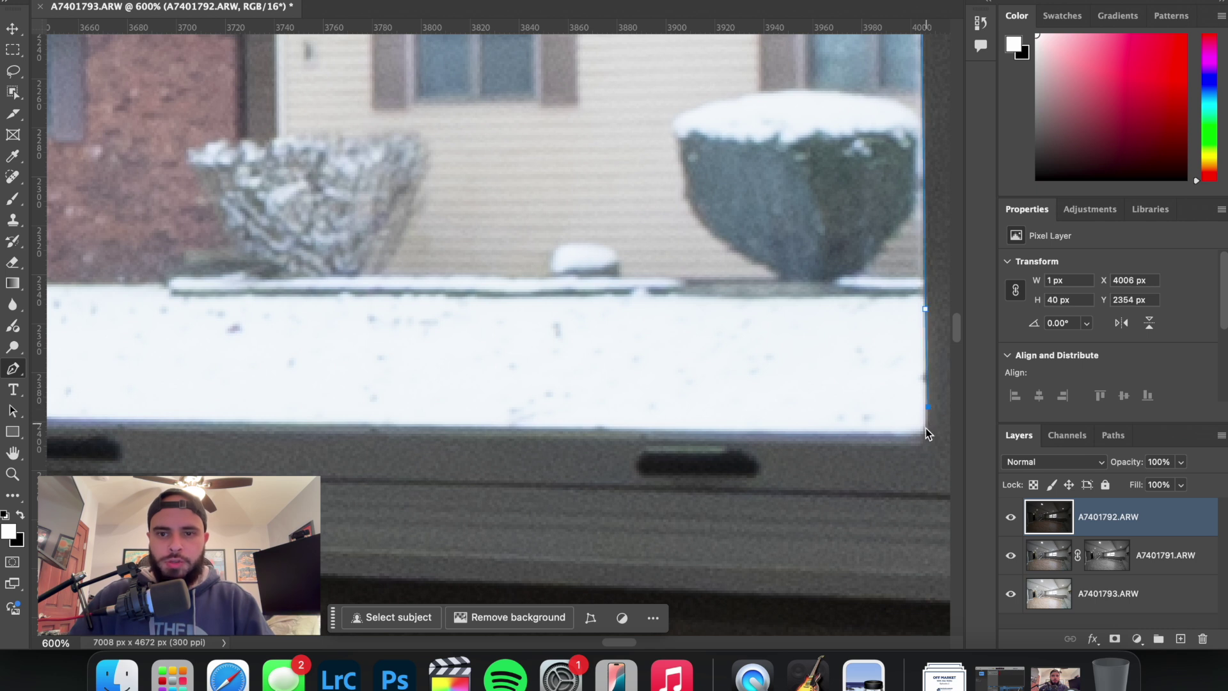
{"action": "left_click", "coordinate": [927, 434]}
{"action": "left_click", "coordinate": [919, 435]}
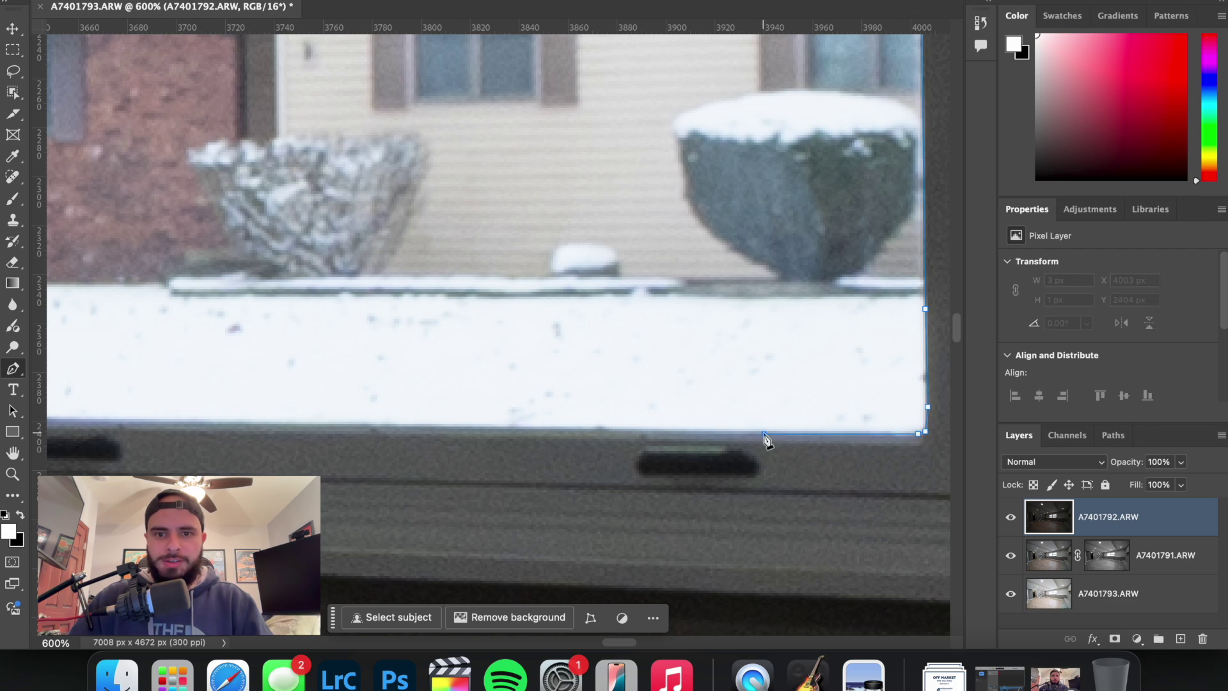
Trace the bottom edge of the lower pane's glass with path points back to the notch near its lower-left corner.
{"action": "scroll", "coordinate": [733, 436], "scroll_direction": "left", "scroll_amount": 5}
{"action": "left_click", "coordinate": [732, 425]}
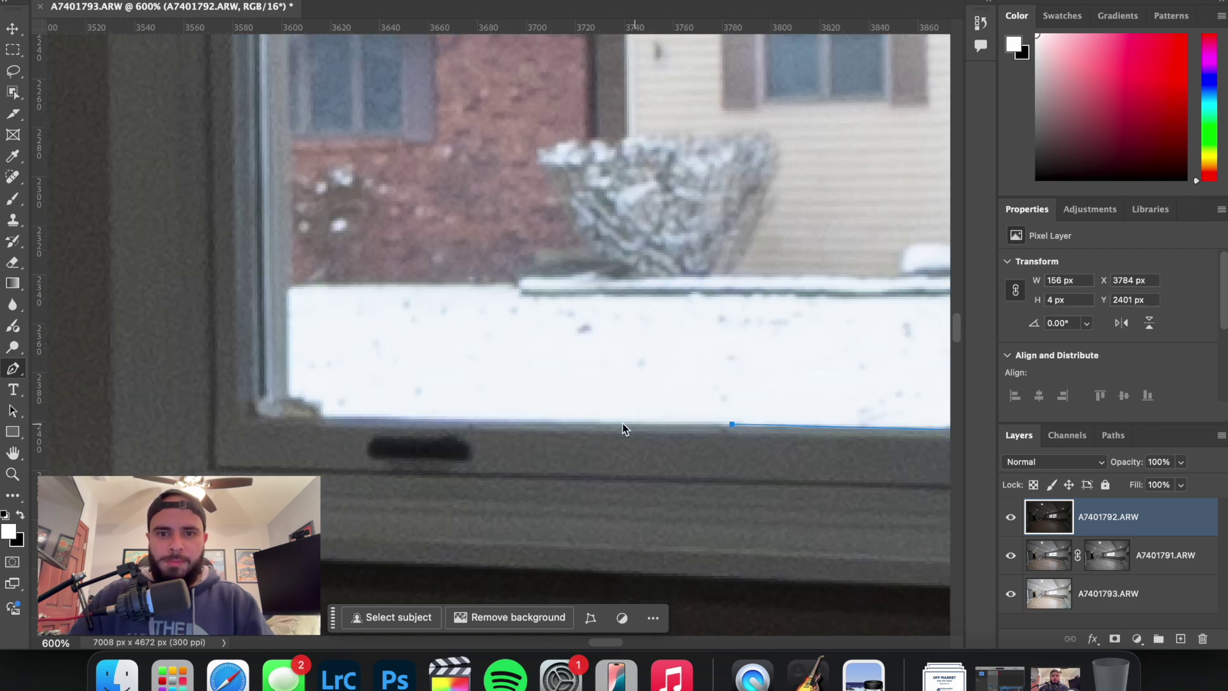
{"action": "left_click", "coordinate": [582, 425]}
{"action": "left_click", "coordinate": [402, 419]}
{"action": "left_click", "coordinate": [323, 416]}
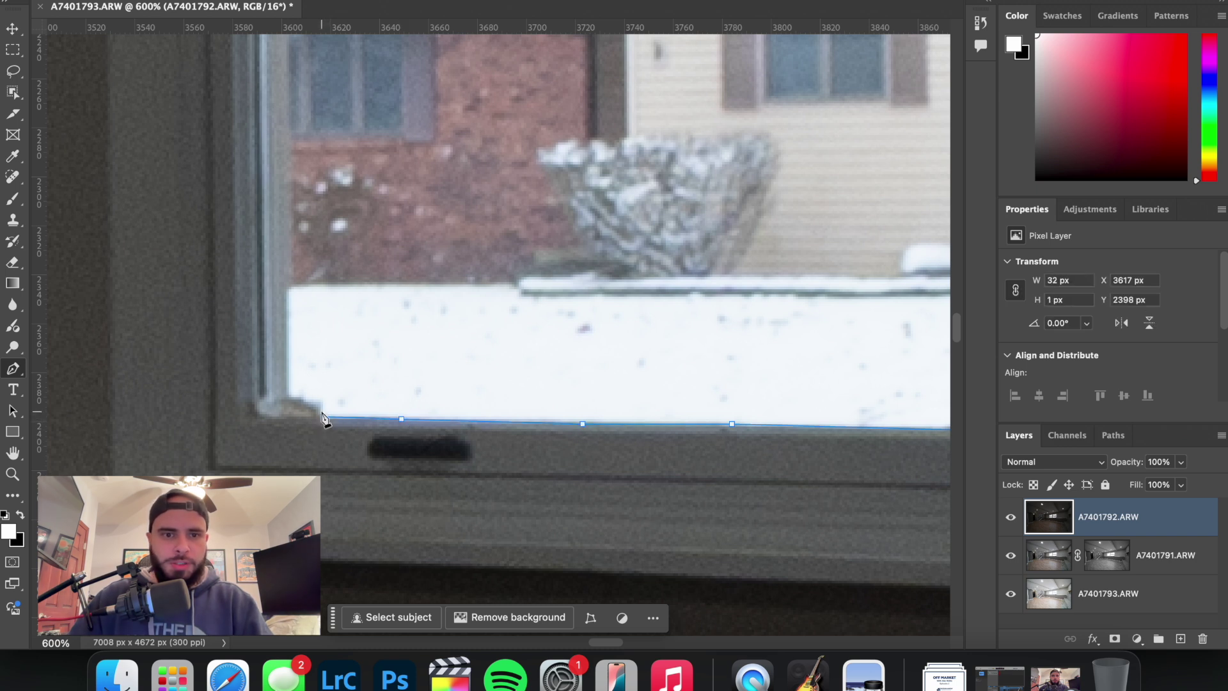
Trace around the lower-left notch, correcting misplaced points, and close the path up the pane's left edge at its starting point.
{"action": "left_click", "coordinate": [316, 404]}
{"action": "left_click", "coordinate": [304, 396]}
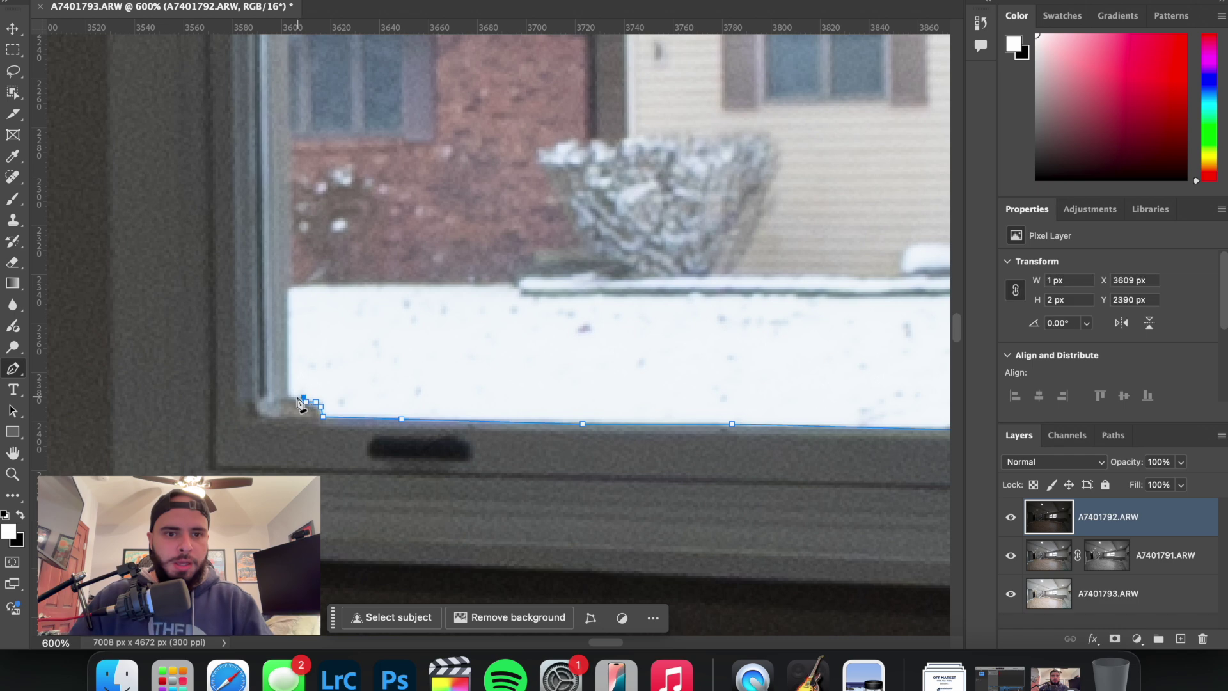
{"action": "left_click", "coordinate": [289, 395]}
{"action": "scroll", "coordinate": [298, 379], "scroll_direction": "up", "scroll_amount": 10}
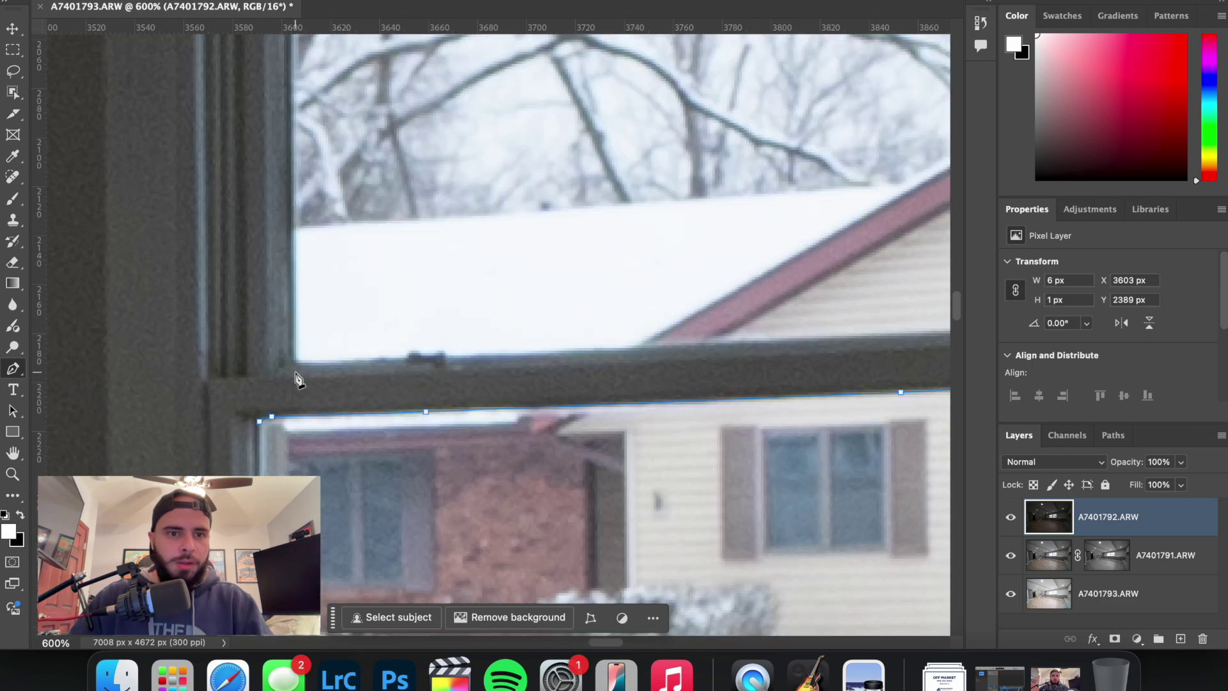
{"action": "scroll", "coordinate": [278, 434], "scroll_direction": "down", "scroll_amount": 5}
{"action": "key", "text": "super+z"}
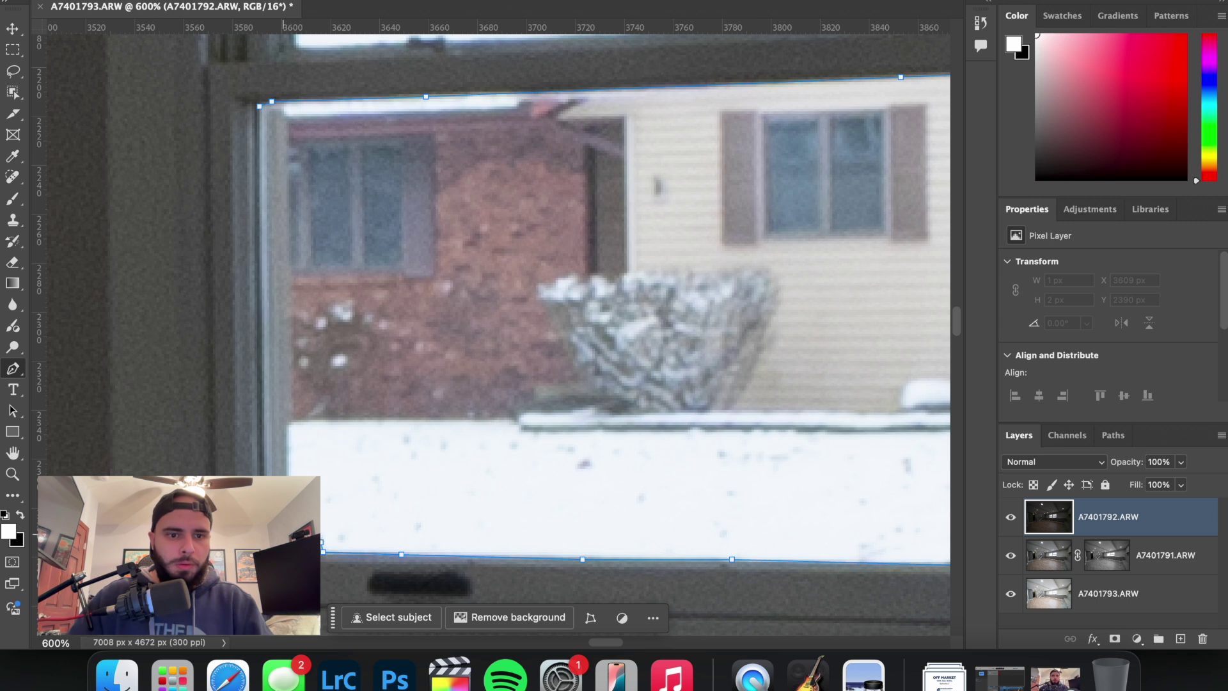
{"action": "left_click", "coordinate": [281, 534]}
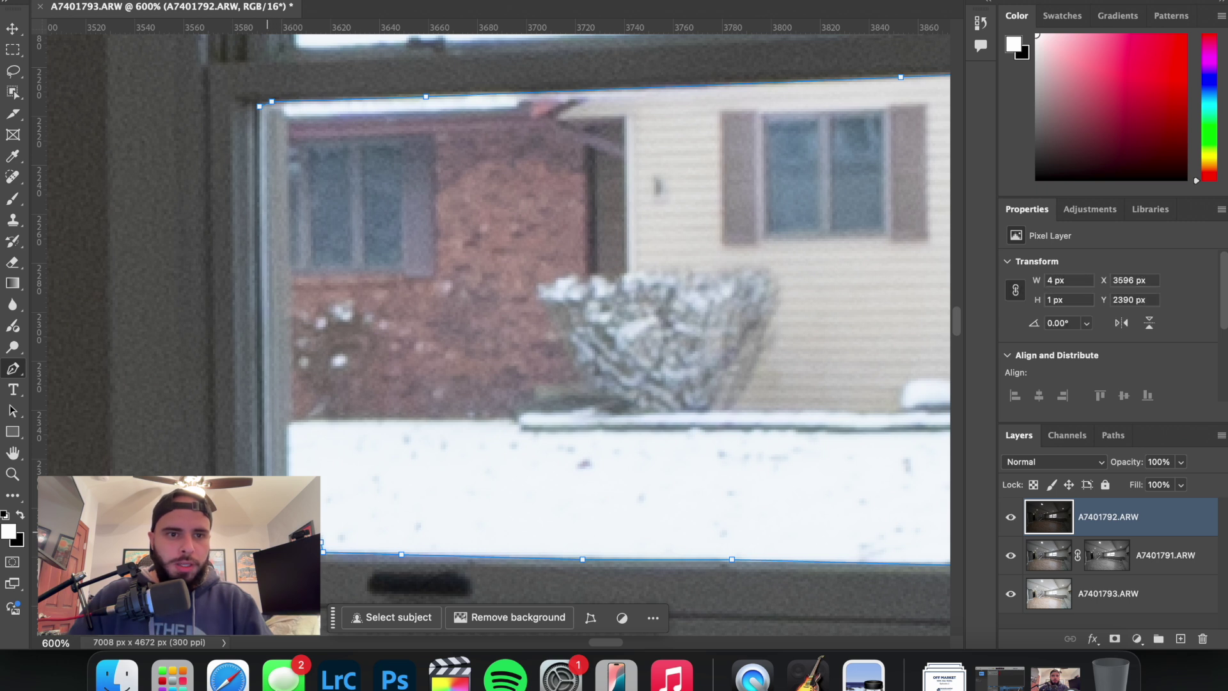
{"action": "left_click", "coordinate": [261, 107]}
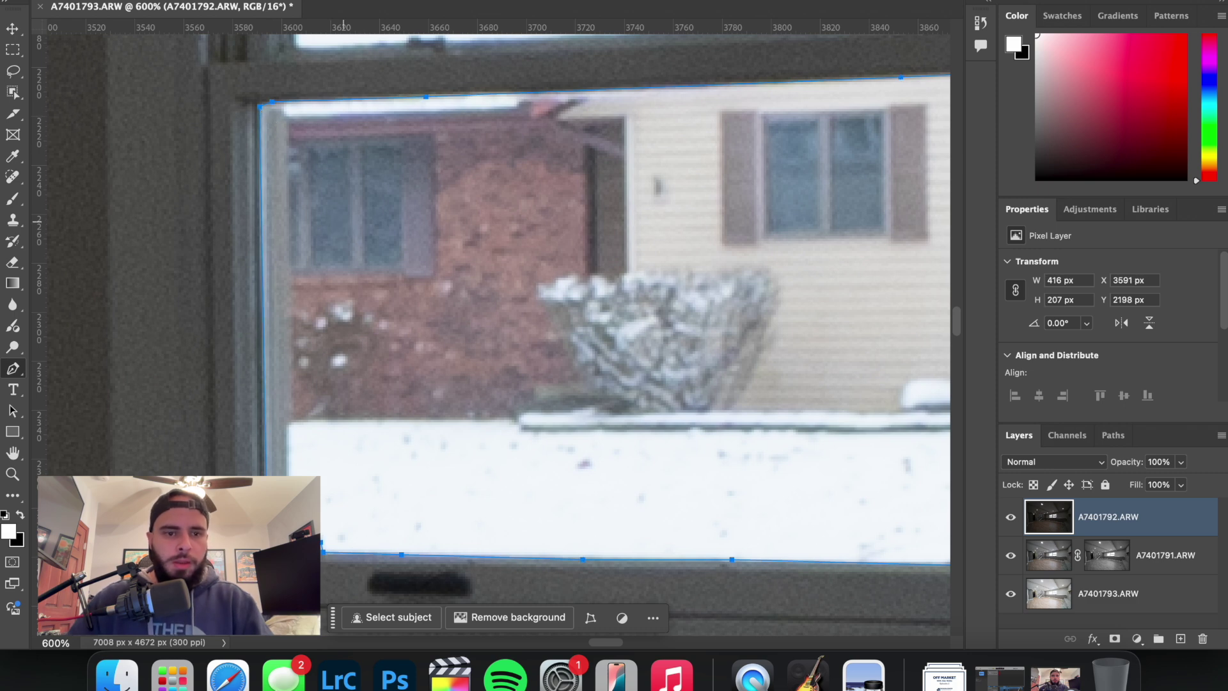
Convert the closed path around the left window's lower pane into a selection and view the neighbouring panes.
{"action": "key", "text": "super+minus"}
{"action": "key", "text": "super+minus"}
{"action": "key", "text": "super+minus"}
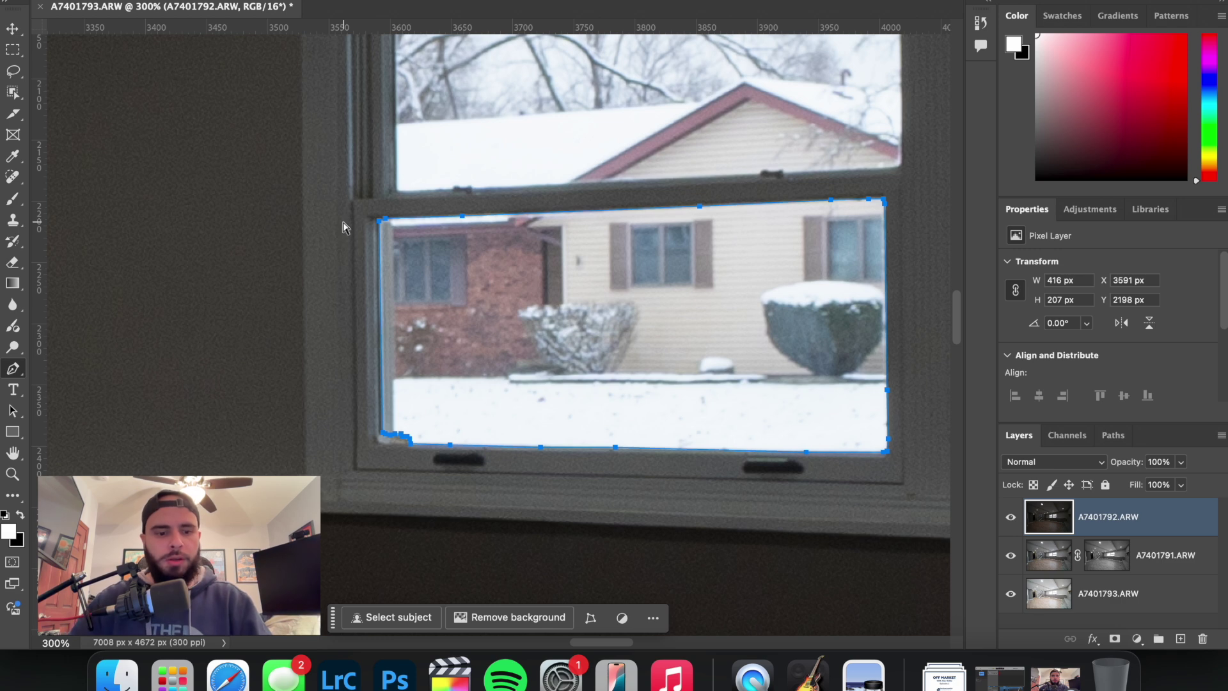
{"action": "key", "text": "super+shift+Return"}
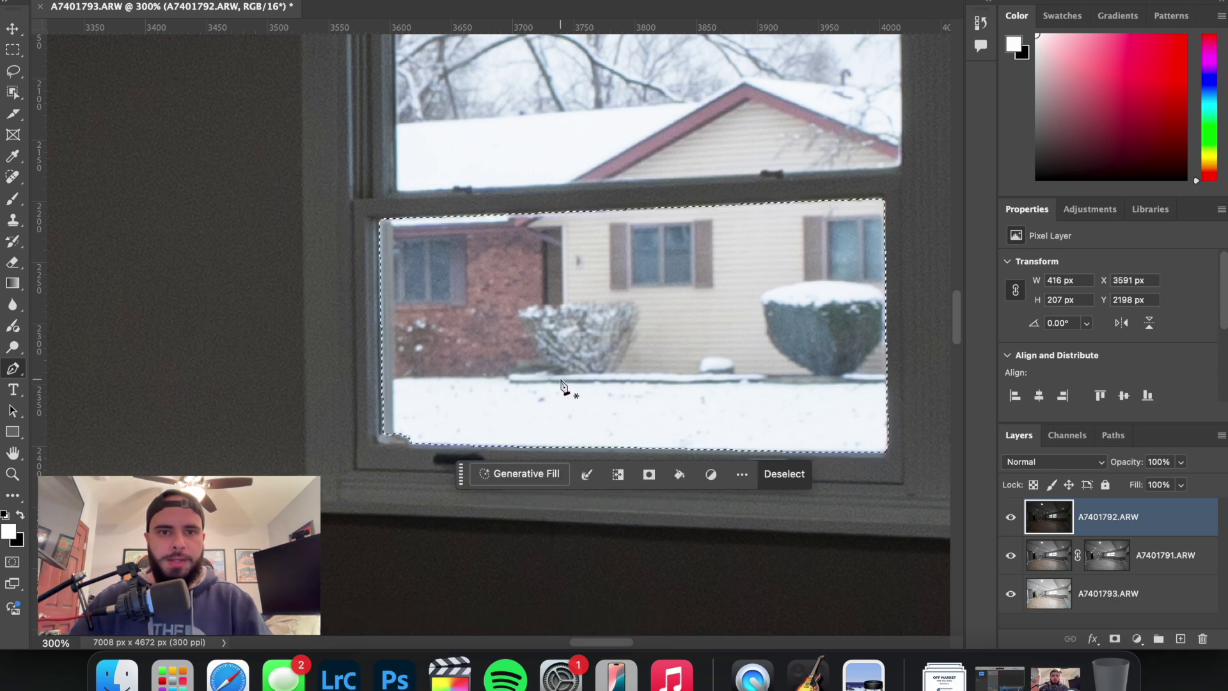
{"action": "scroll", "coordinate": [560, 384], "scroll_direction": "up", "scroll_amount": 3}
{"action": "scroll", "coordinate": [550, 384], "scroll_direction": "right", "scroll_amount": 10}
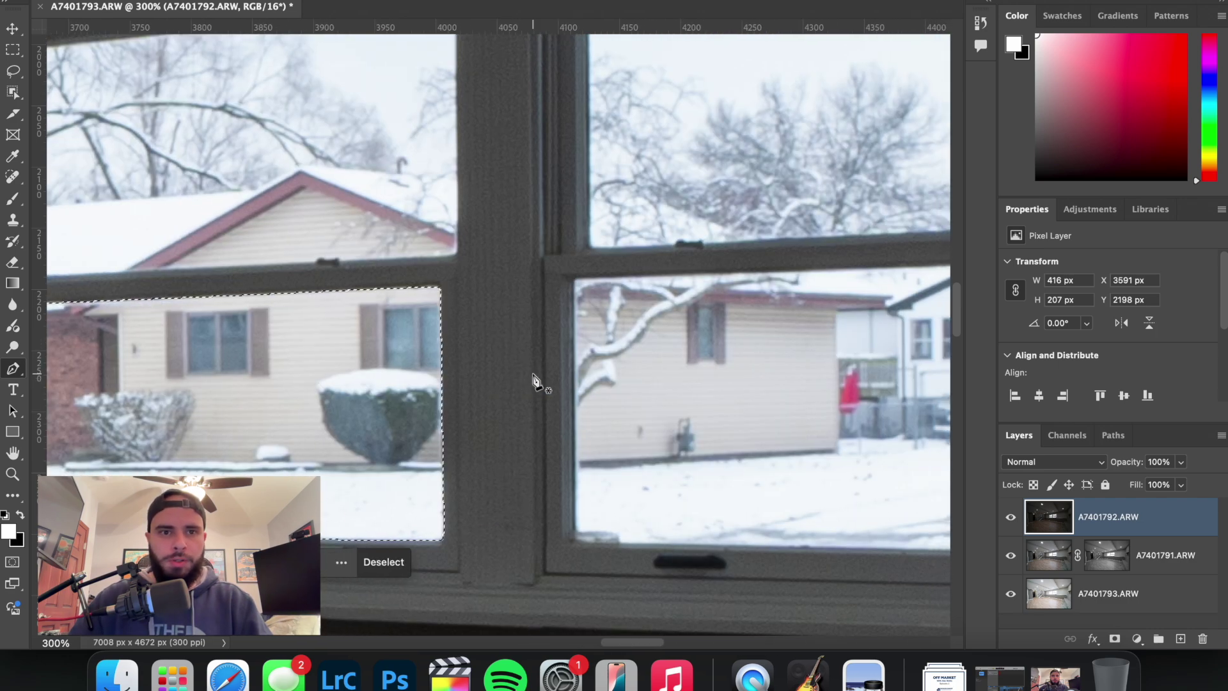
{"action": "scroll", "coordinate": [534, 379], "scroll_direction": "left", "scroll_amount": 9}
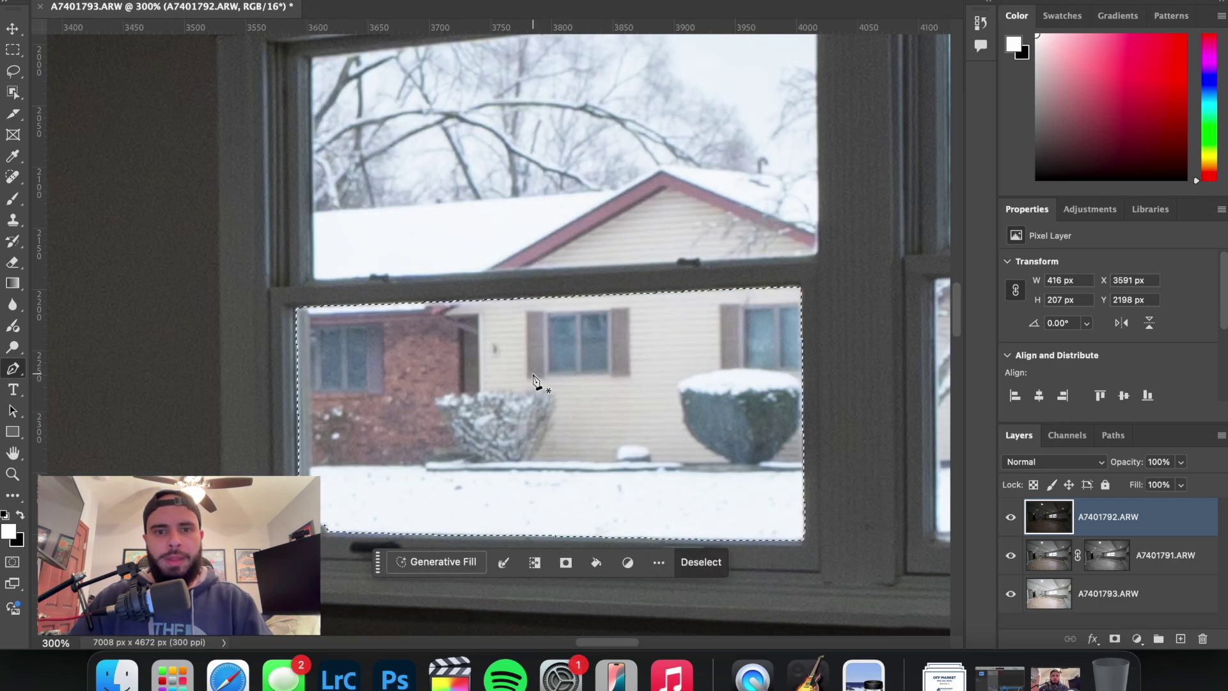
Trace the left window's upper pane with the Pen tool along its top and right edges and along the bottom to the right-hand latch.
{"action": "scroll", "coordinate": [534, 380], "scroll_direction": "up", "scroll_amount": 5}
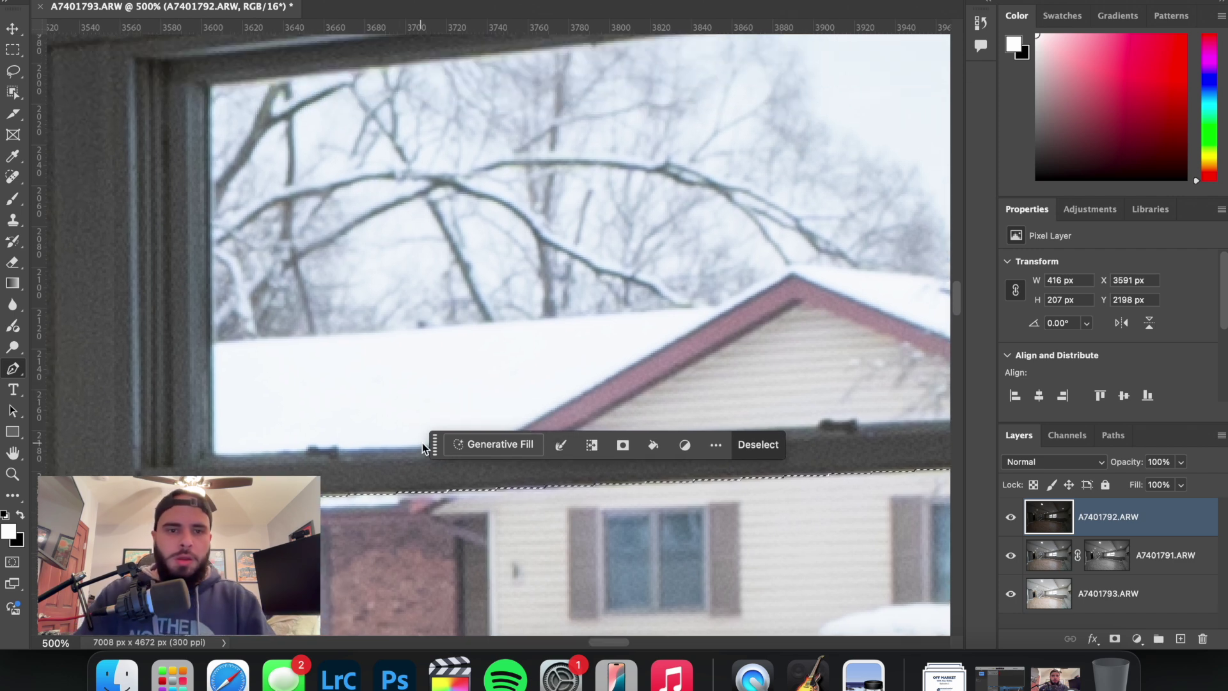
{"action": "left_click_drag", "start_coordinate": [435, 445], "coordinate": [425, 508]}
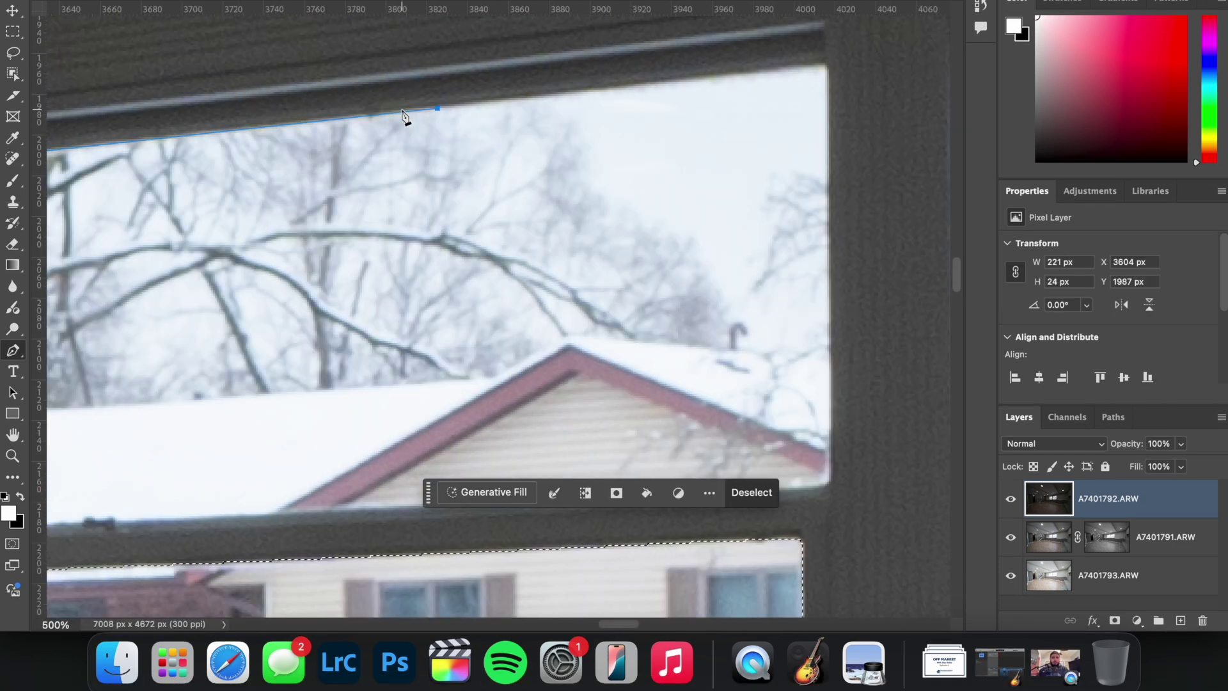
{"action": "scroll", "coordinate": [402, 110], "scroll_direction": "left", "scroll_amount": 4}
{"action": "left_click", "coordinate": [376, 127]}
{"action": "left_click", "coordinate": [694, 96]}
{"action": "scroll", "coordinate": [694, 96], "scroll_direction": "right", "scroll_amount": 6}
{"action": "left_click", "coordinate": [734, 67]}
{"action": "scroll", "coordinate": [734, 70], "scroll_direction": "down", "scroll_amount": 4}
{"action": "left_click", "coordinate": [538, 332]}
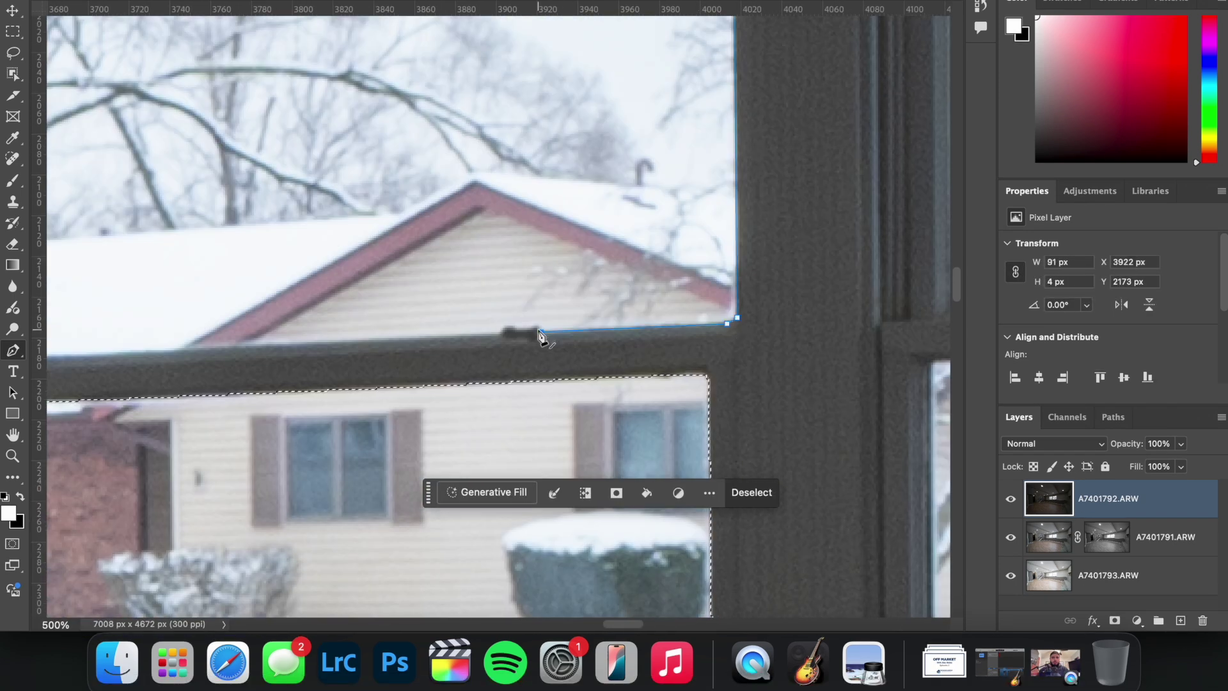
Finish the path along the upper pane's bottom and left edges, close it, and add it to the window selection.
{"action": "scroll", "coordinate": [495, 334], "scroll_direction": "left", "scroll_amount": 5}
{"action": "left_click", "coordinate": [356, 356]}
{"action": "left_click", "coordinate": [241, 356]}
{"action": "left_click", "coordinate": [209, 366]}
{"action": "left_click", "coordinate": [121, 68]}
{"action": "key", "text": "super+Return"}
Trace the right window's upper pane with path points from its top-left corner across the top, down the right side and onto the bottom edge.
{"action": "scroll", "coordinate": [511, 71], "scroll_direction": "right", "scroll_amount": 6}
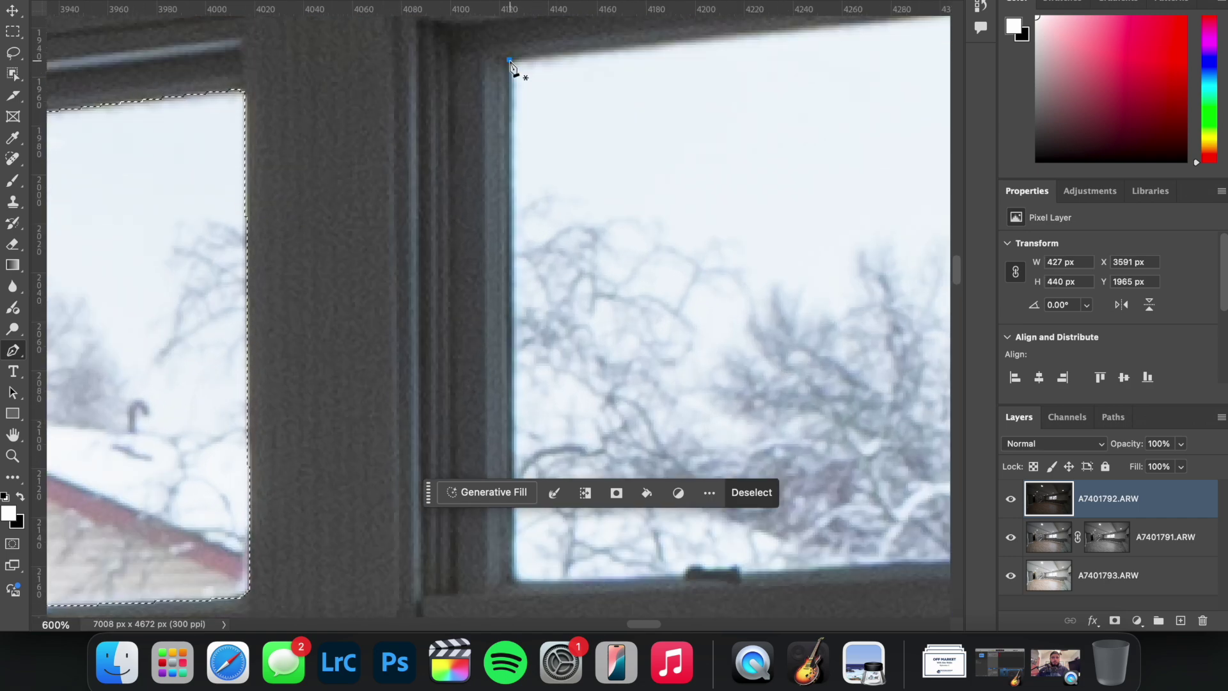
{"action": "left_click", "coordinate": [511, 61]}
{"action": "left_click", "coordinate": [501, 81]}
{"action": "left_click", "coordinate": [757, 62]}
{"action": "scroll", "coordinate": [756, 70], "scroll_direction": "down", "scroll_amount": 8}
{"action": "left_click", "coordinate": [927, 240]}
{"action": "left_click", "coordinate": [592, 250]}
Continue the path along the right window's upper pane bottom edge, close it at its starting point, and add it to the selection.
{"action": "scroll", "coordinate": [563, 252], "scroll_direction": "left", "scroll_amount": 8}
{"action": "left_click", "coordinate": [709, 272]}
{"action": "left_click", "coordinate": [394, 290]}
{"action": "left_click", "coordinate": [224, 296]}
{"action": "left_click", "coordinate": [170, 299]}
{"action": "scroll", "coordinate": [147, 71], "scroll_direction": "up", "scroll_amount": 8}
{"action": "left_click", "coordinate": [146, 69]}
{"action": "key", "text": "super+Return"}
Trace a closed pen path around the right window's lower pane and add it to the selection.
{"action": "scroll", "coordinate": [348, 83], "scroll_direction": "down", "scroll_amount": 10}
{"action": "scroll", "coordinate": [720, 40], "scroll_direction": "right", "scroll_amount": 6}
{"action": "left_click", "coordinate": [720, 40]}
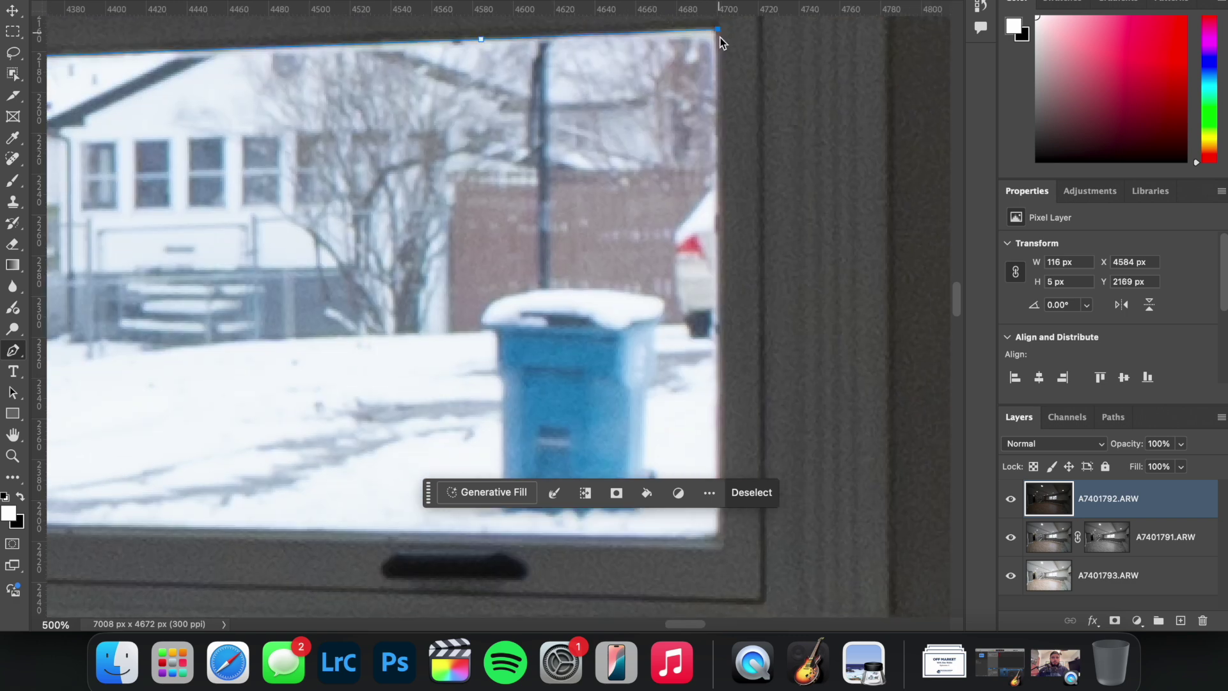
{"action": "scroll", "coordinate": [283, 200], "scroll_direction": "left", "scroll_amount": 8}
{"action": "left_click", "coordinate": [96, 192]}
{"action": "scroll", "coordinate": [96, 192], "scroll_direction": "up", "scroll_amount": 8}
{"action": "left_click", "coordinate": [96, 265]}
{"action": "key", "text": "super+Return"}
Add a layer mask to the A7401792.ARW layer from the selection of all four window panes.
{"action": "key", "text": "super+minus"}
{"action": "key", "text": "super+minus"}
{"action": "key", "text": "super+minus"}
{"action": "key", "text": "super+minus"}
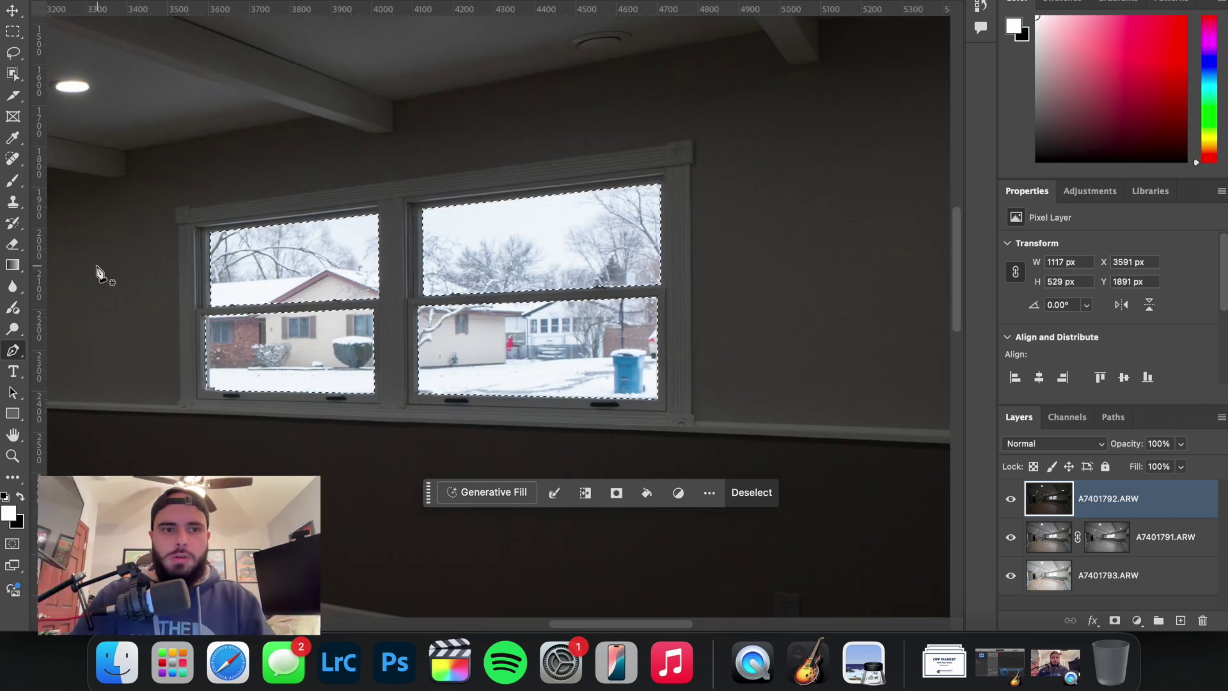
{"action": "scroll", "coordinate": [442, 248], "scroll_direction": "left", "scroll_amount": 3}
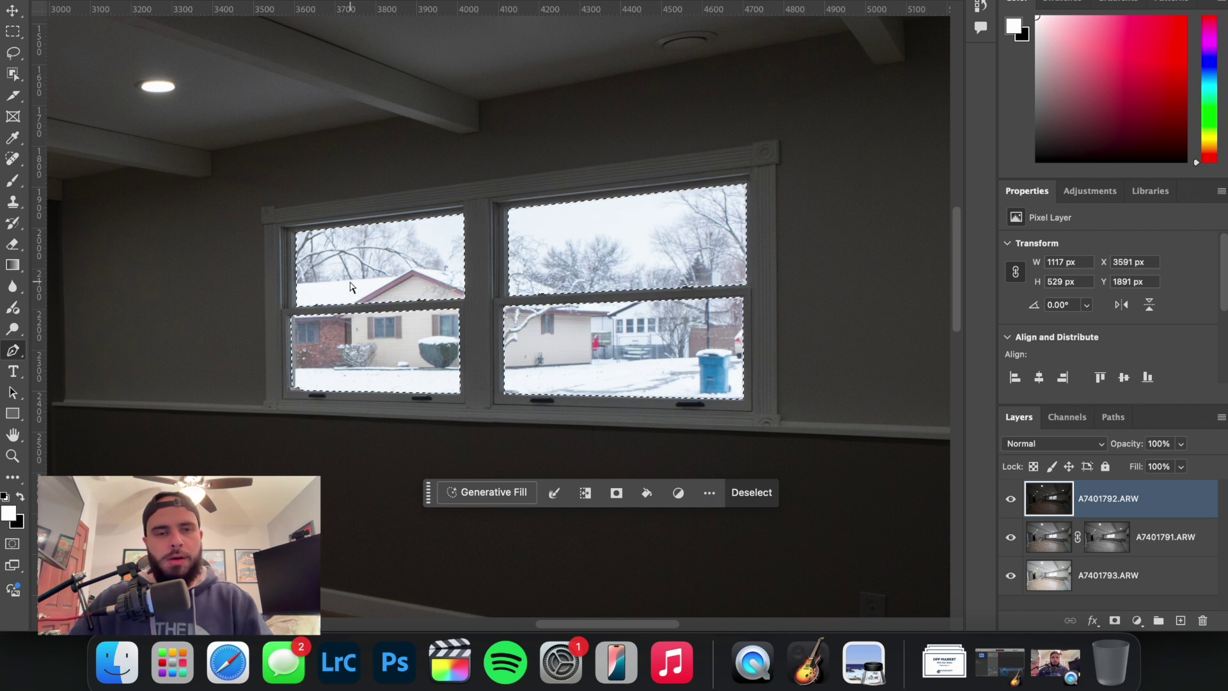
{"action": "key", "text": "super+minus"}
{"action": "key", "text": "super+minus"}
{"action": "key", "text": "super+minus"}
{"action": "key", "text": "super+minus"}
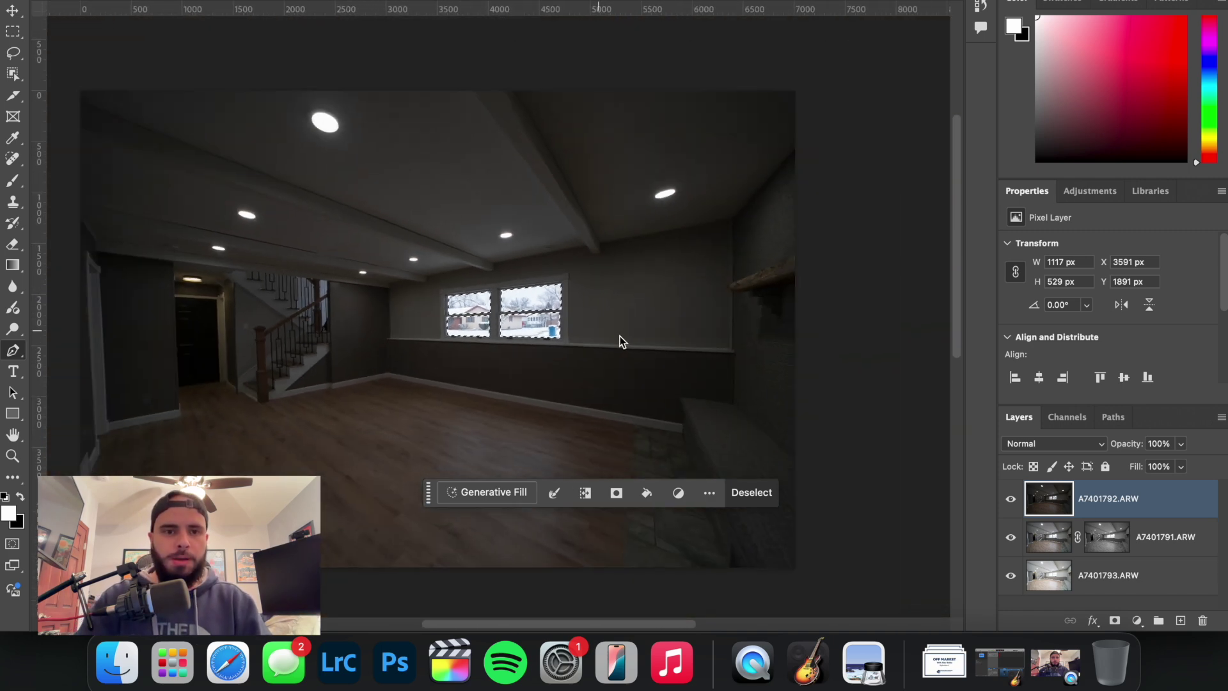
{"action": "left_click", "coordinate": [1115, 621]}
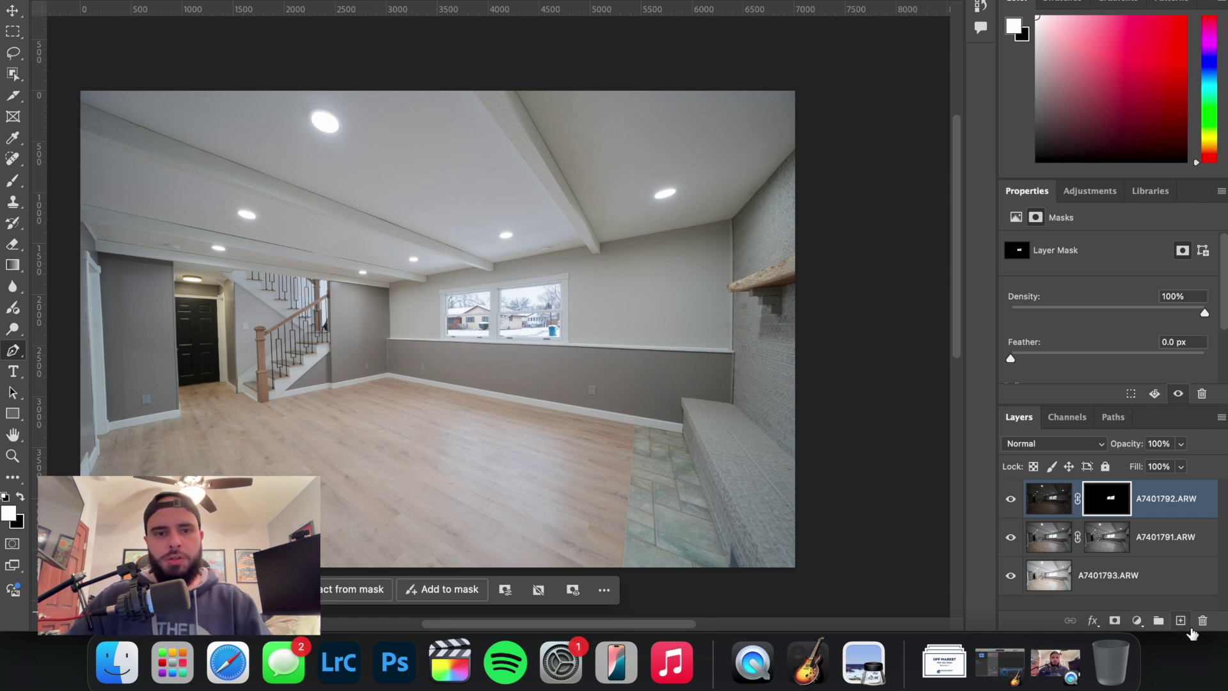
Examine the masked window view up close and the blended room as a whole.
{"action": "scroll", "coordinate": [523, 410], "scroll_direction": "left", "scroll_amount": 3}
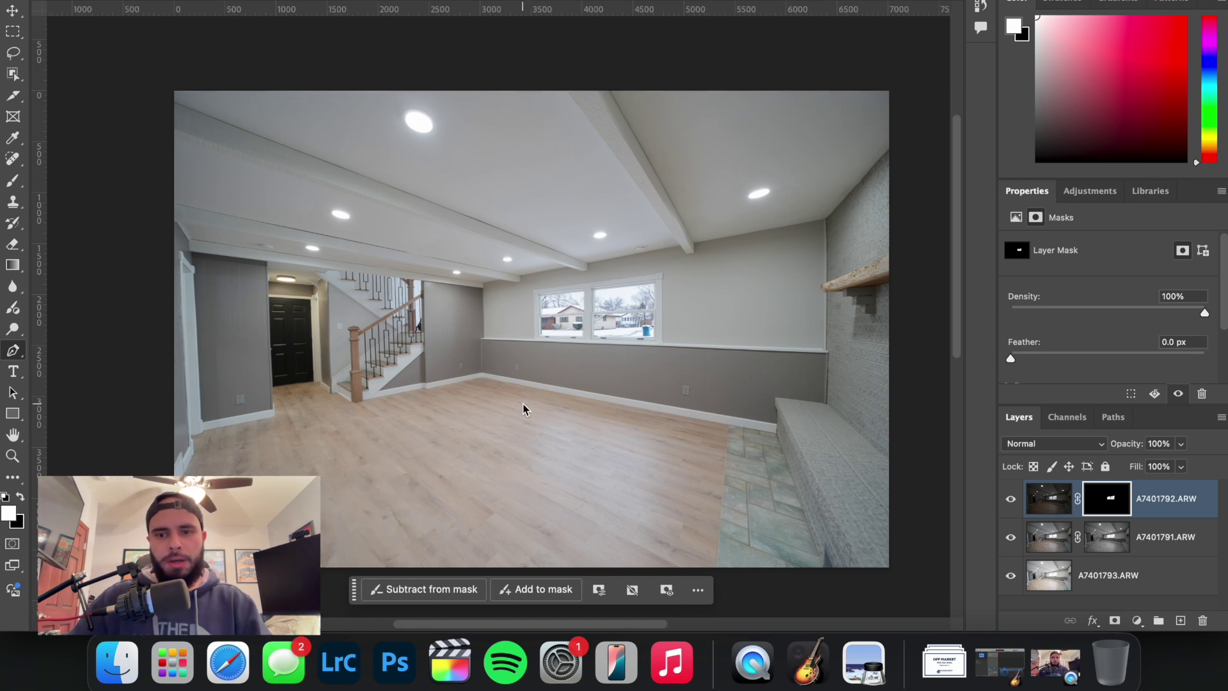
{"action": "scroll", "coordinate": [523, 409], "scroll_direction": "right", "scroll_amount": 1}
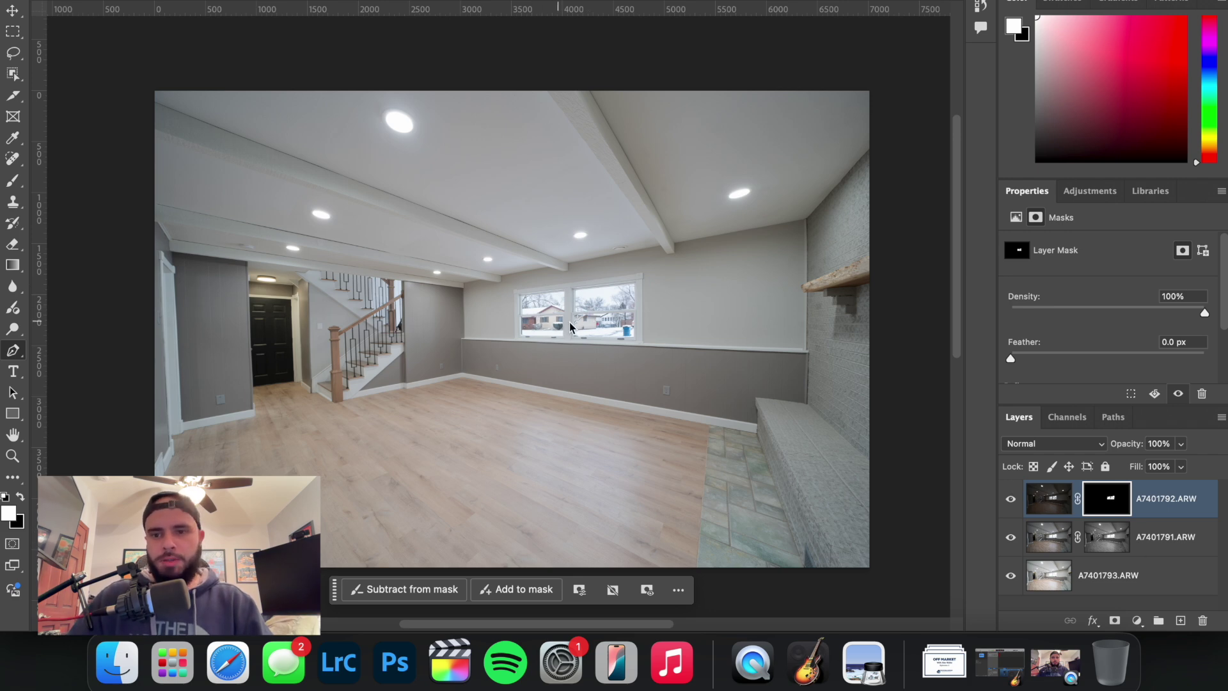
{"action": "key", "text": "super+equal"}
{"action": "key", "text": "super+equal"}
{"action": "key", "text": "super+equal"}
{"action": "key", "text": "super+equal"}
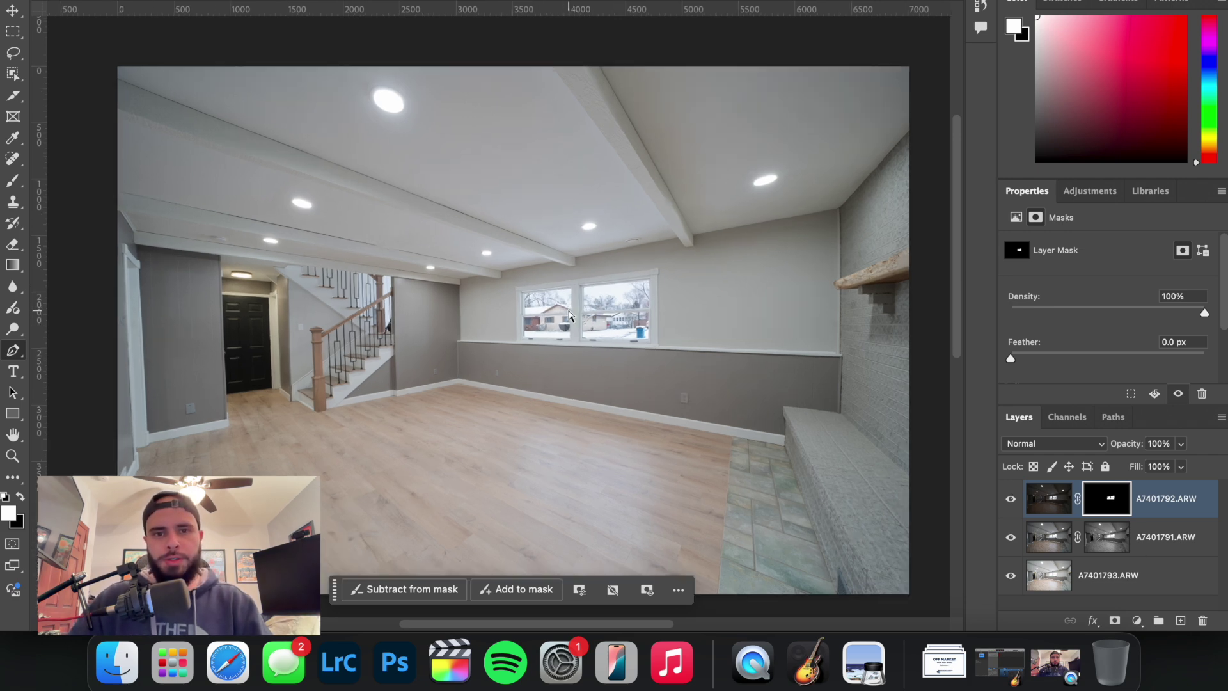
{"action": "scroll", "coordinate": [569, 311], "scroll_direction": "right", "scroll_amount": 5}
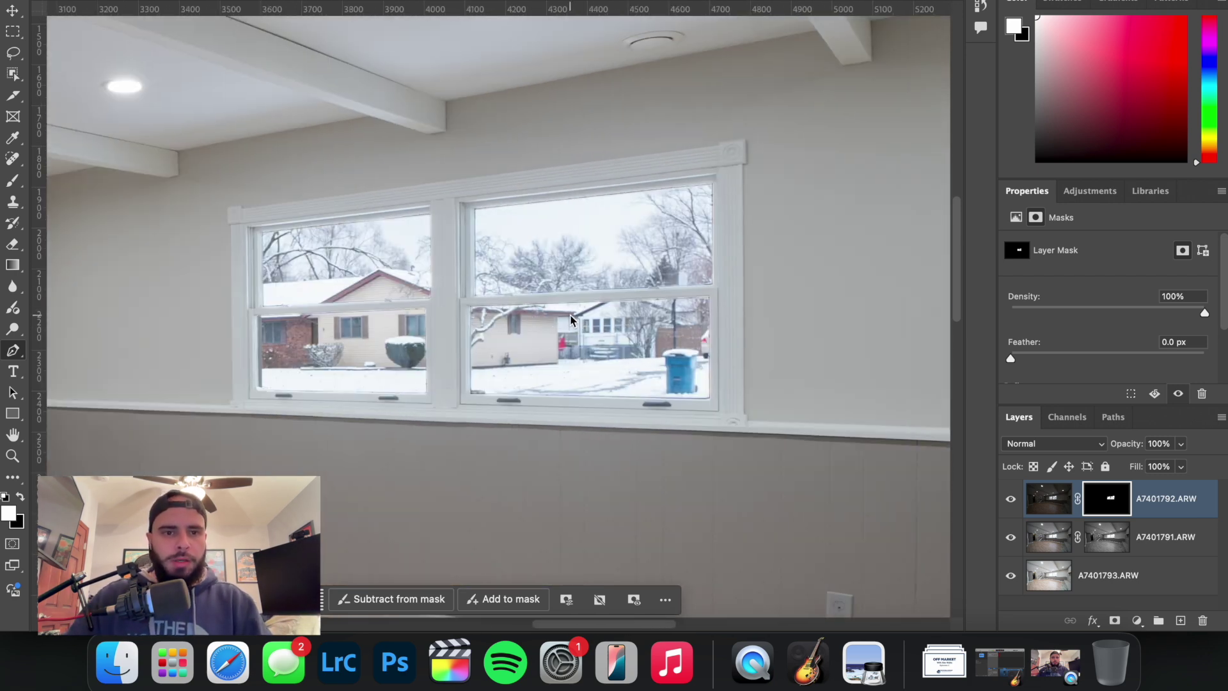
{"action": "key", "text": "super+minus"}
{"action": "key", "text": "super+minus"}
{"action": "key", "text": "super+minus"}
{"action": "key", "text": "super+minus"}
{"action": "key", "text": "super+minus"}
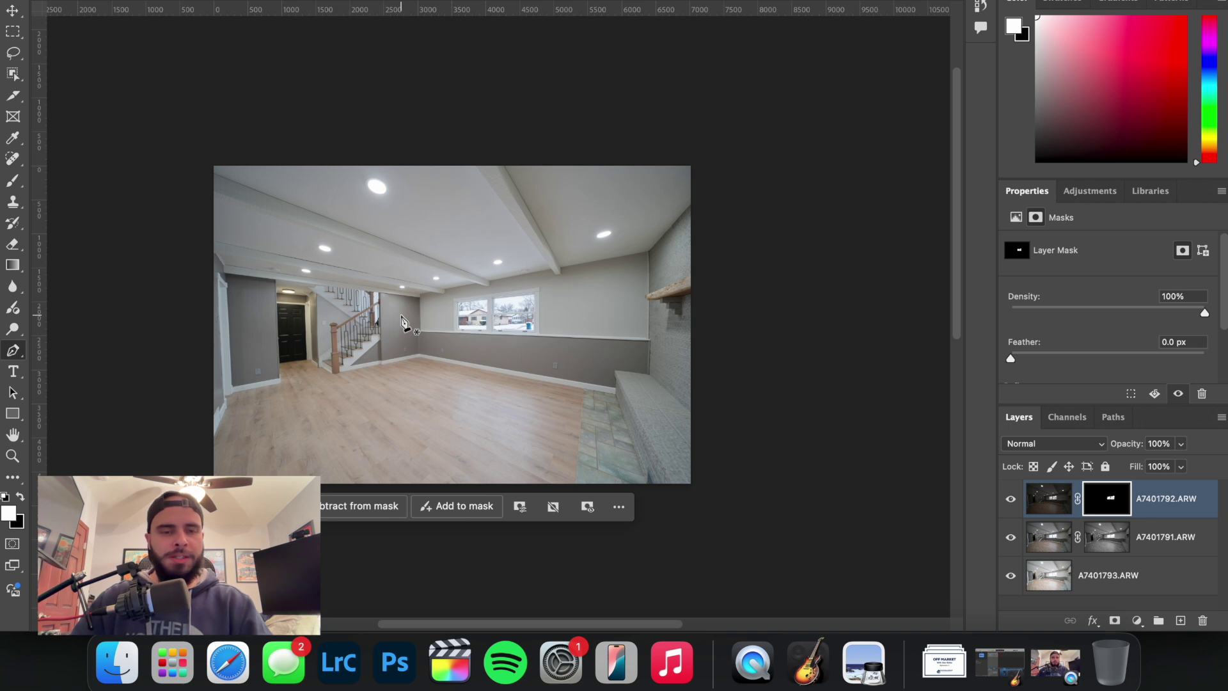
Save the changes to the blended document, close it, and switch to Lightroom Classic.
{"action": "key", "text": "super+w"}
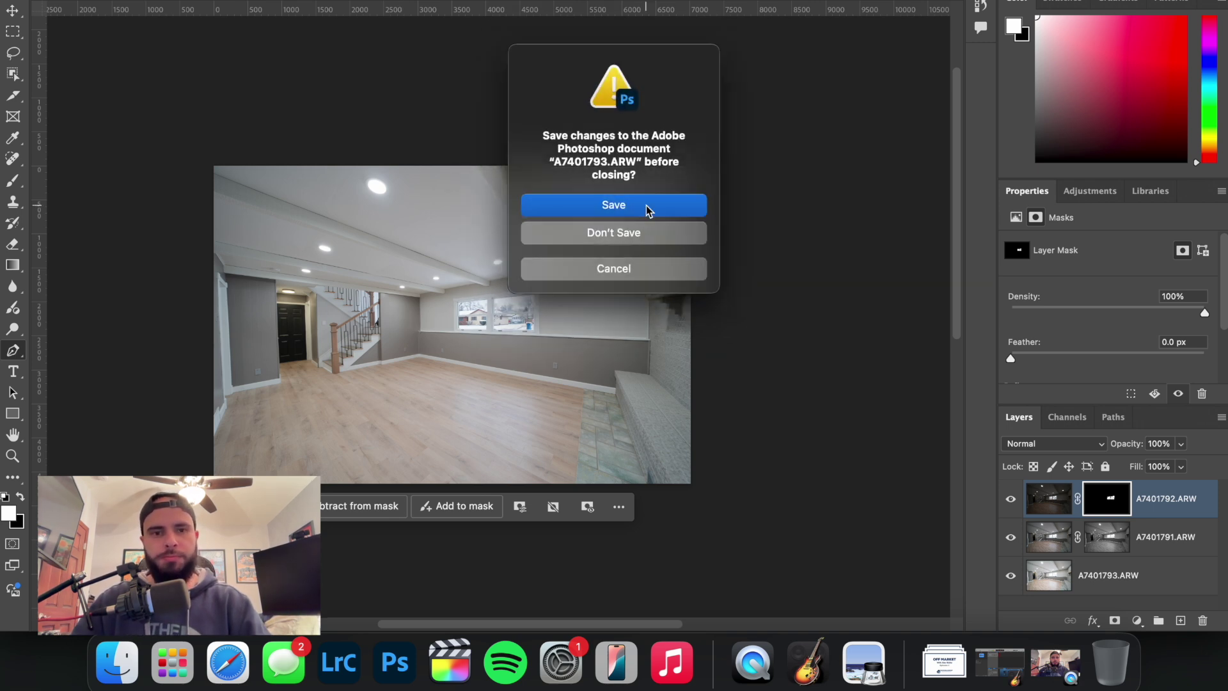
{"action": "left_click", "coordinate": [647, 208]}
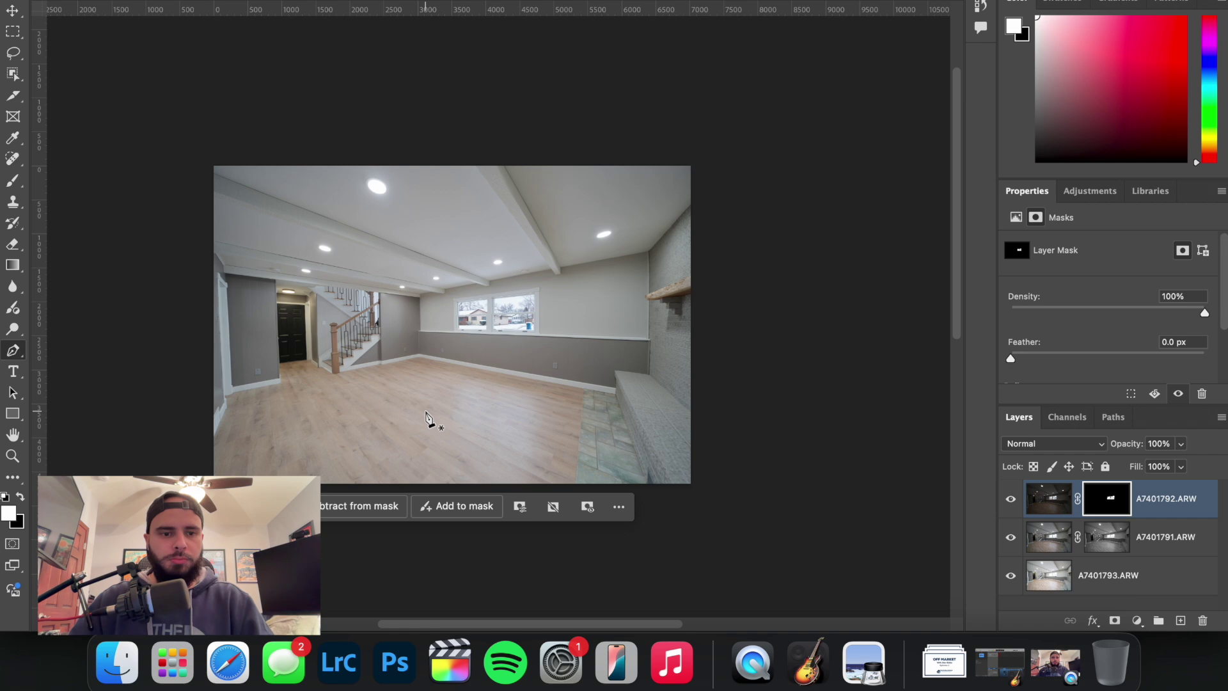
{"action": "key", "text": "super+w"}
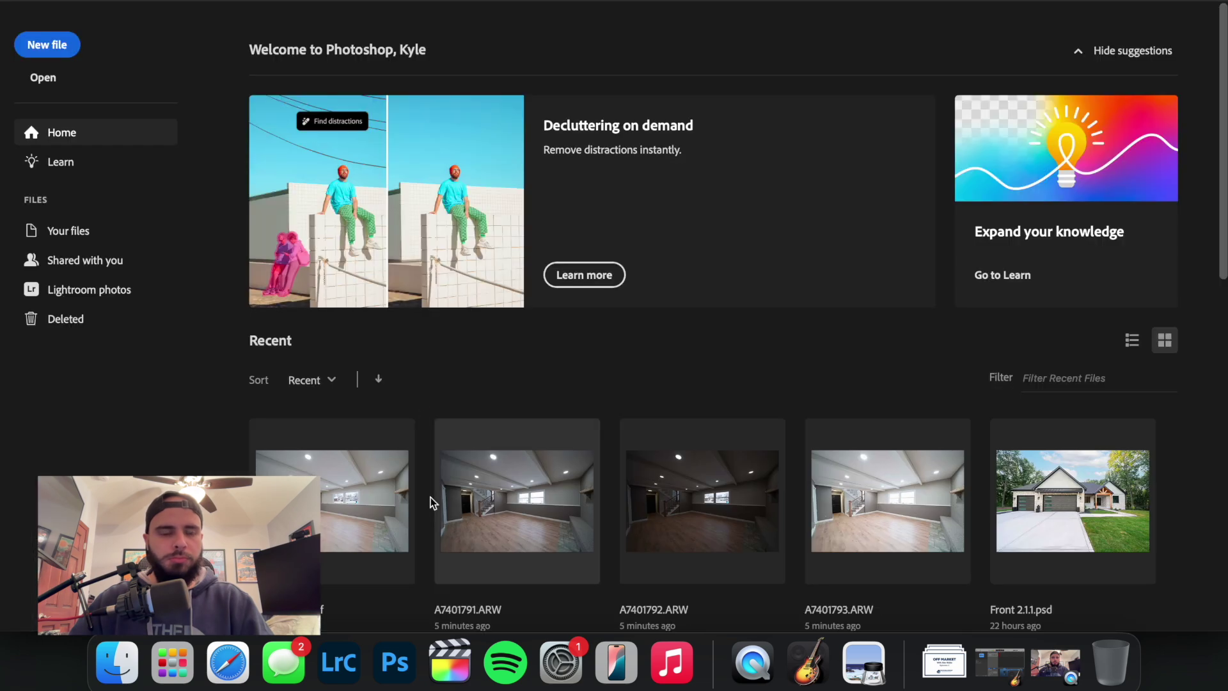
{"action": "left_click", "coordinate": [357, 668]}
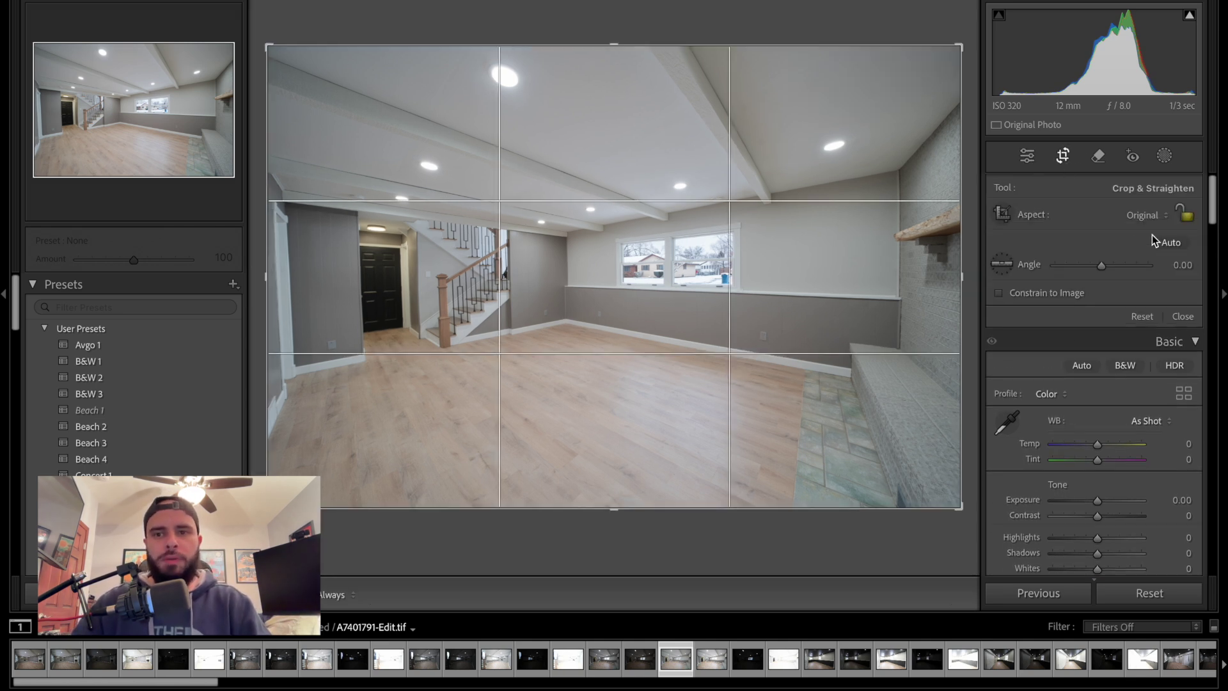
Try automatic straightening on the A7401791-Edit.tif photo and undo it.
{"action": "left_click", "coordinate": [1172, 243]}
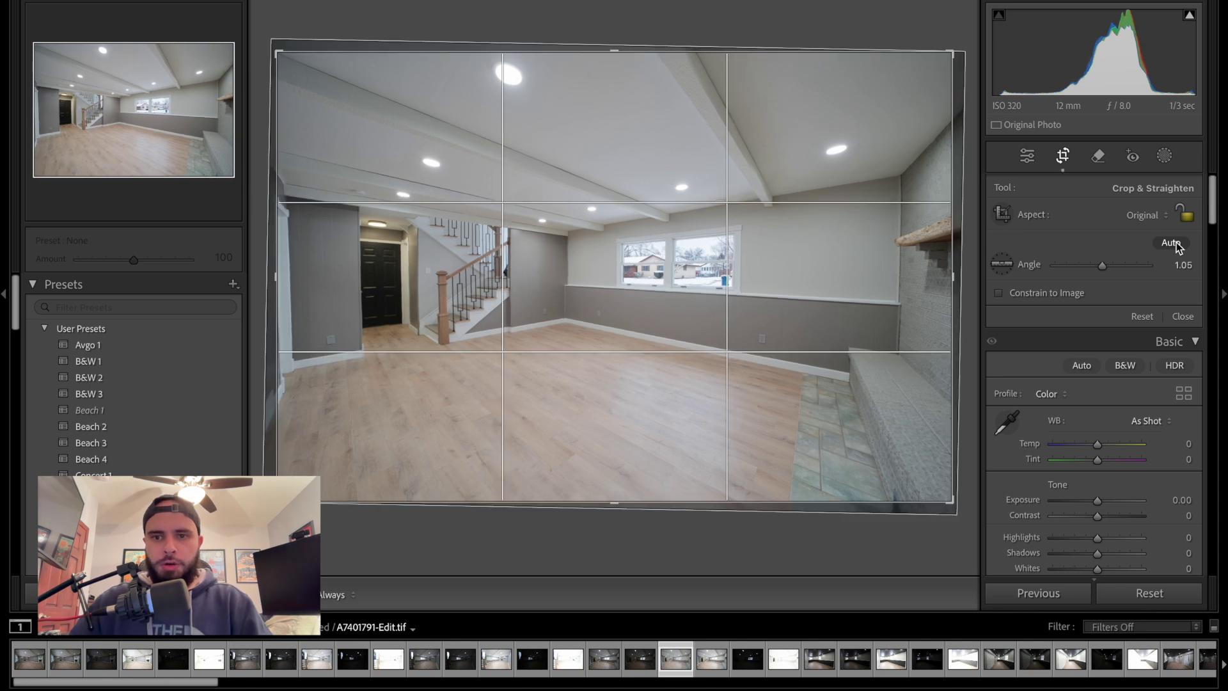
{"action": "left_click", "coordinate": [1063, 156]}
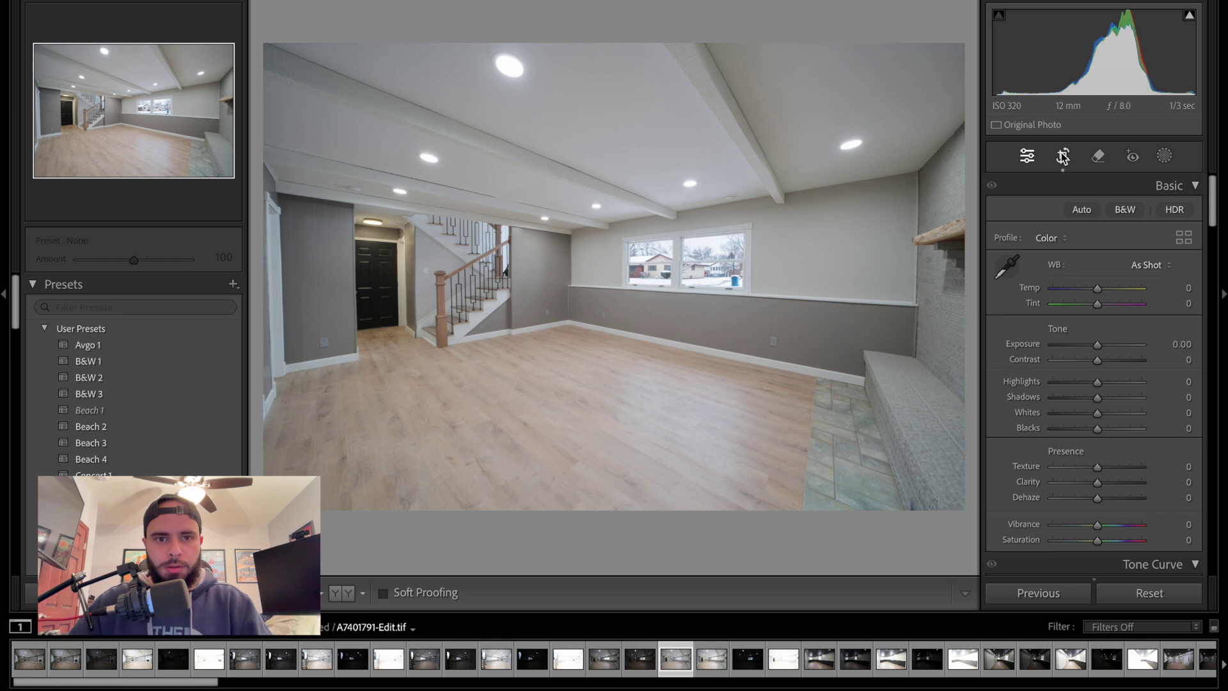
{"action": "key", "text": "ctrl+z"}
{"action": "key", "text": "ctrl+z"}
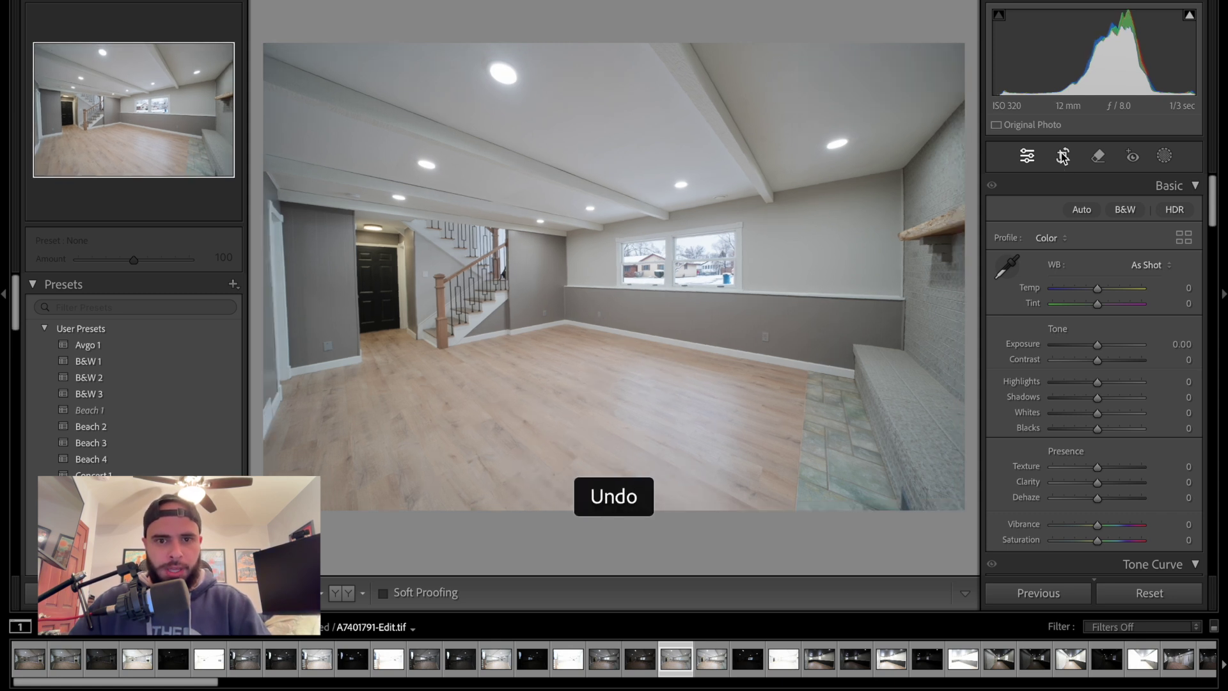
Straighten the photo with a crop angle of 0.57 and apply the crop.
{"action": "left_click", "coordinate": [1063, 156]}
{"action": "left_click_drag", "start_coordinate": [1092, 259], "coordinate": [1098, 262]}
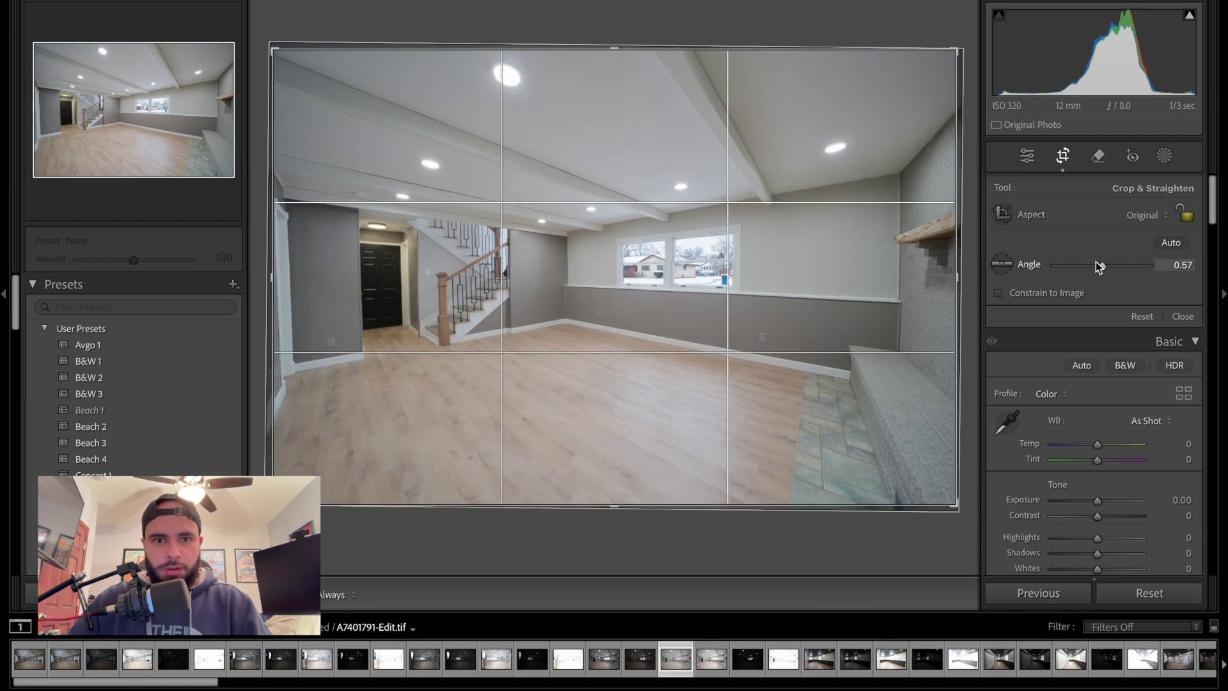
{"action": "left_click", "coordinate": [1059, 163]}
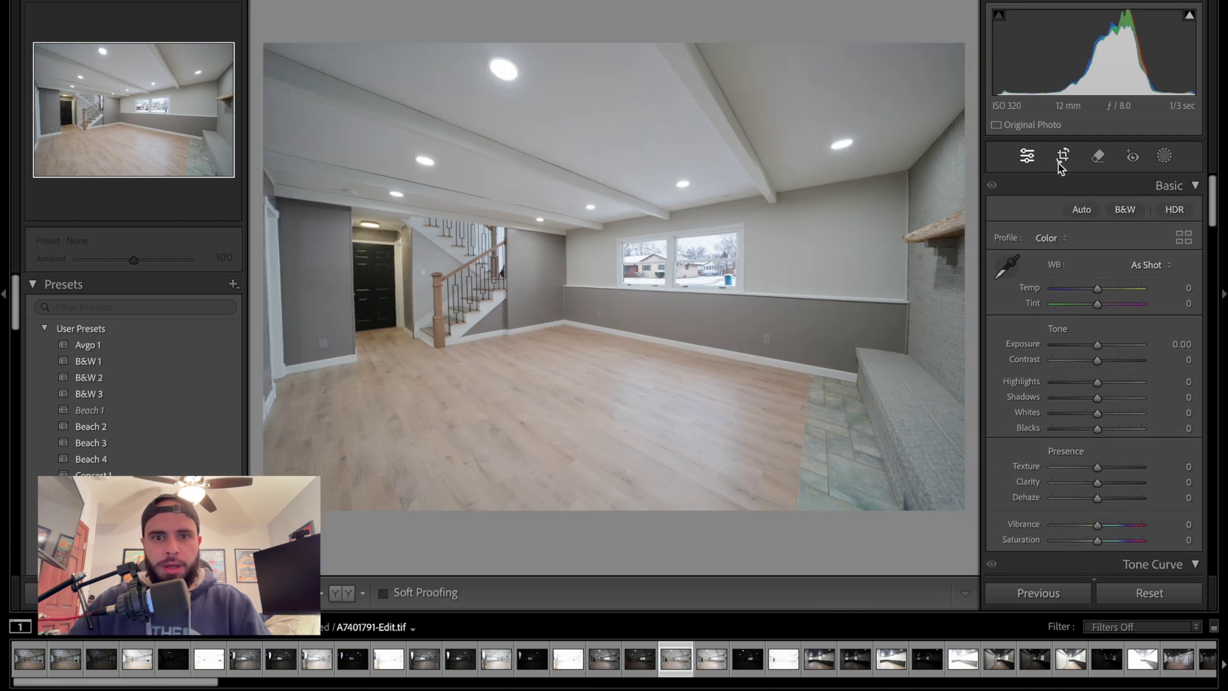
{"action": "left_click", "coordinate": [1057, 165]}
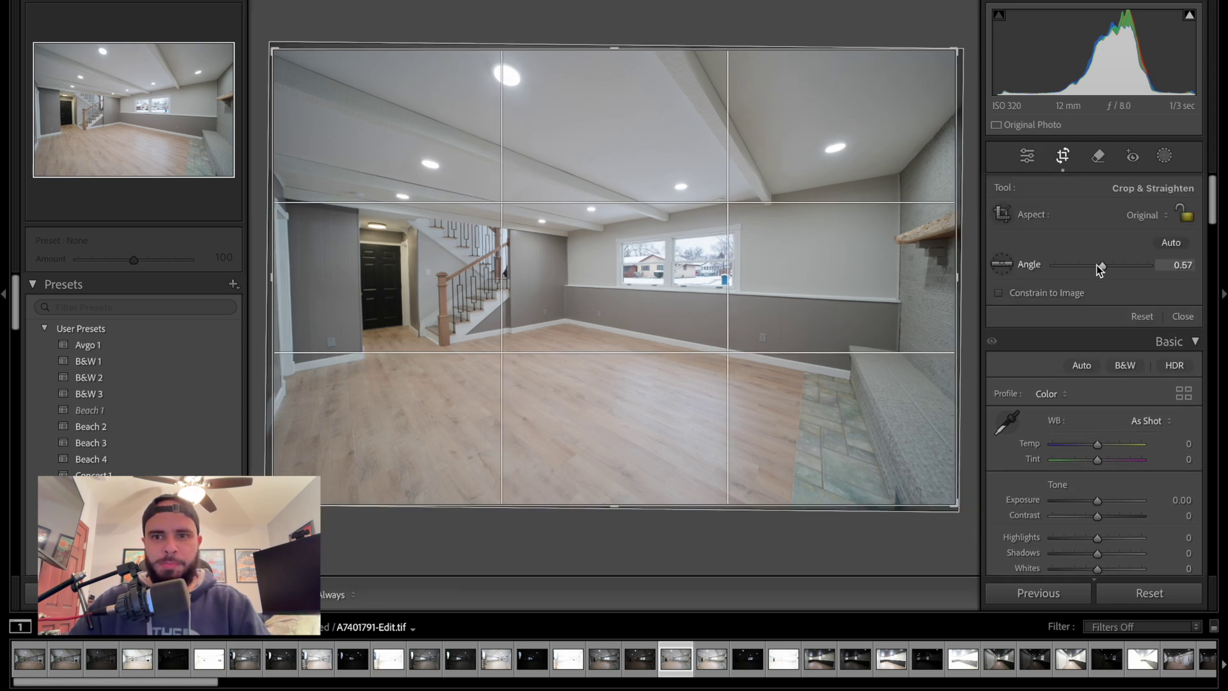
{"action": "left_click", "coordinate": [1063, 162]}
Remove chromatic aberration and enable lens profile corrections with Sony as the lens make.
{"action": "scroll", "coordinate": [1110, 308], "scroll_direction": "down", "scroll_amount": 20}
{"action": "scroll", "coordinate": [1111, 311], "scroll_direction": "down", "scroll_amount": 8}
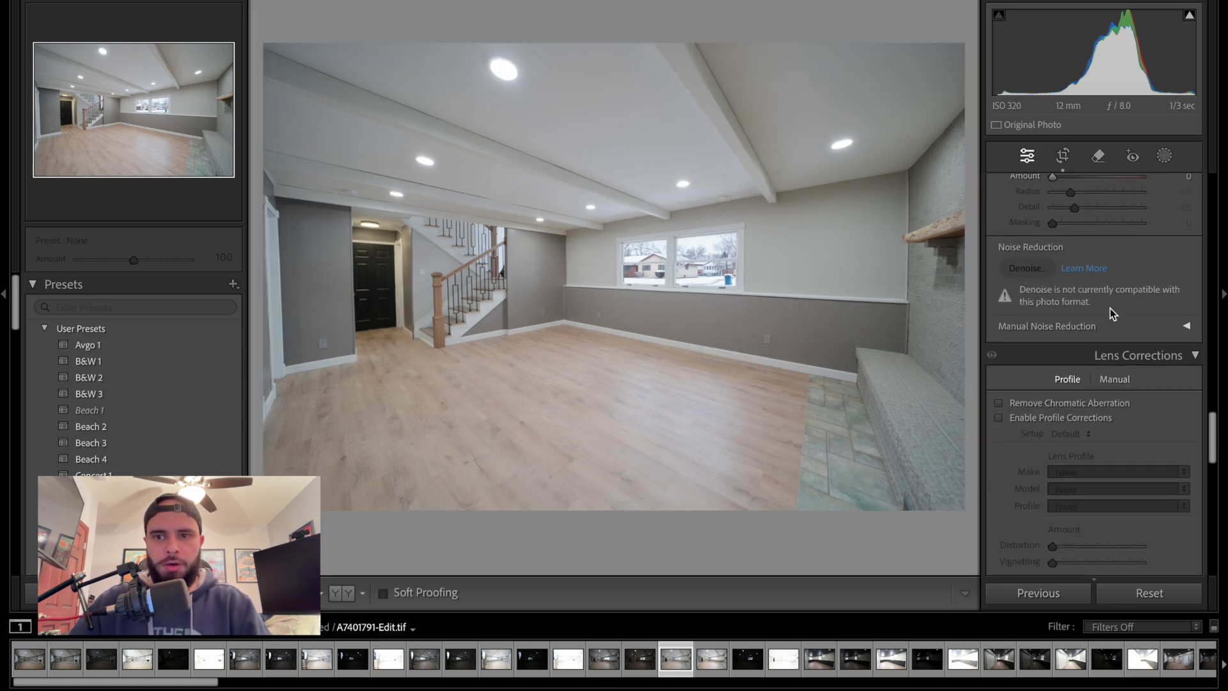
{"action": "scroll", "coordinate": [1110, 336], "scroll_direction": "down", "scroll_amount": 1}
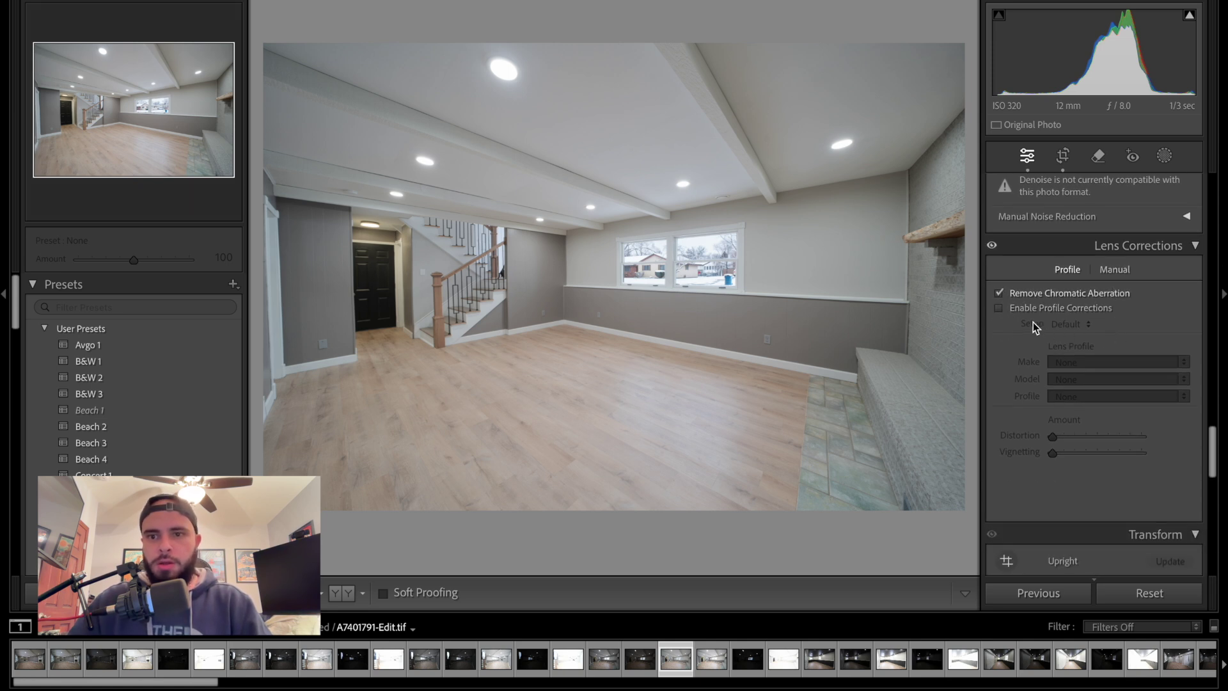
{"action": "left_click", "coordinate": [1000, 310]}
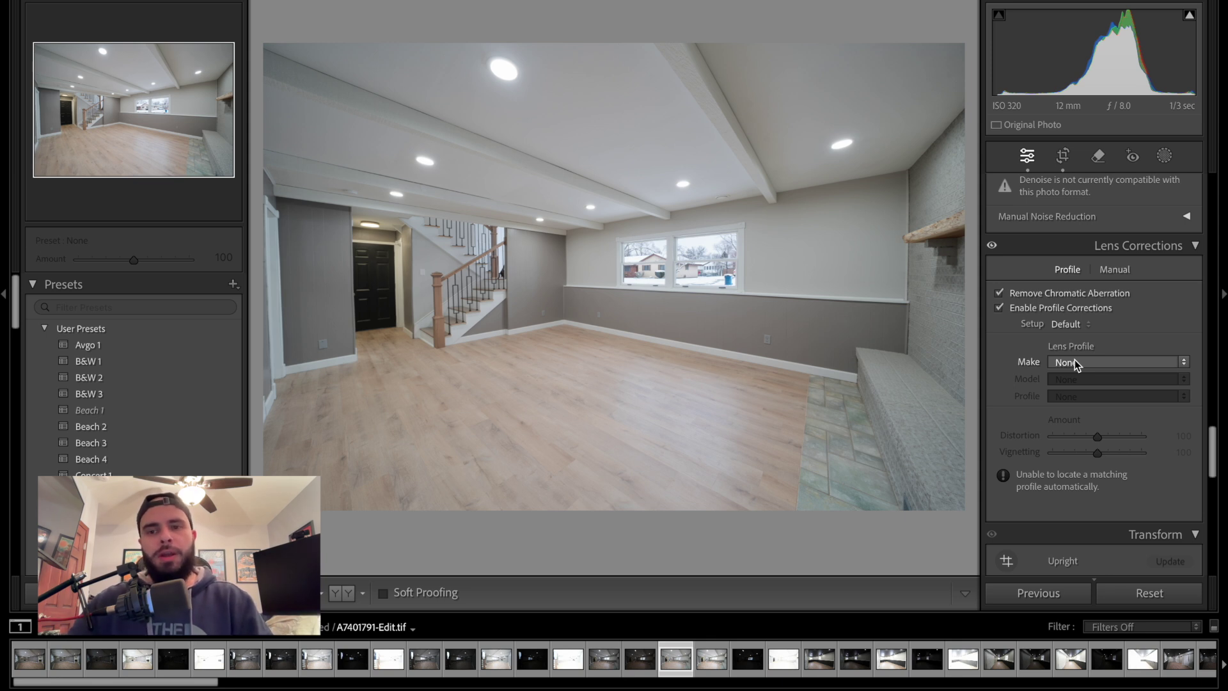
{"action": "left_click", "coordinate": [1075, 363]}
{"action": "scroll", "coordinate": [1104, 386], "scroll_direction": "down", "scroll_amount": 5}
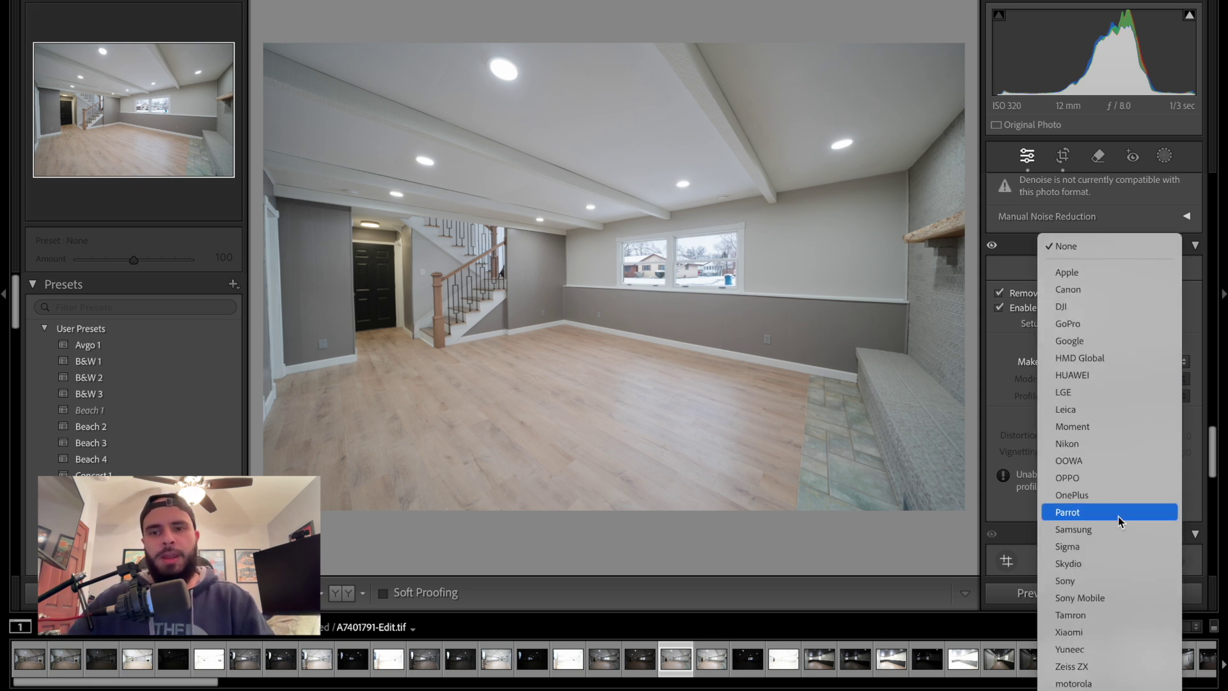
{"action": "left_click", "coordinate": [1091, 579]}
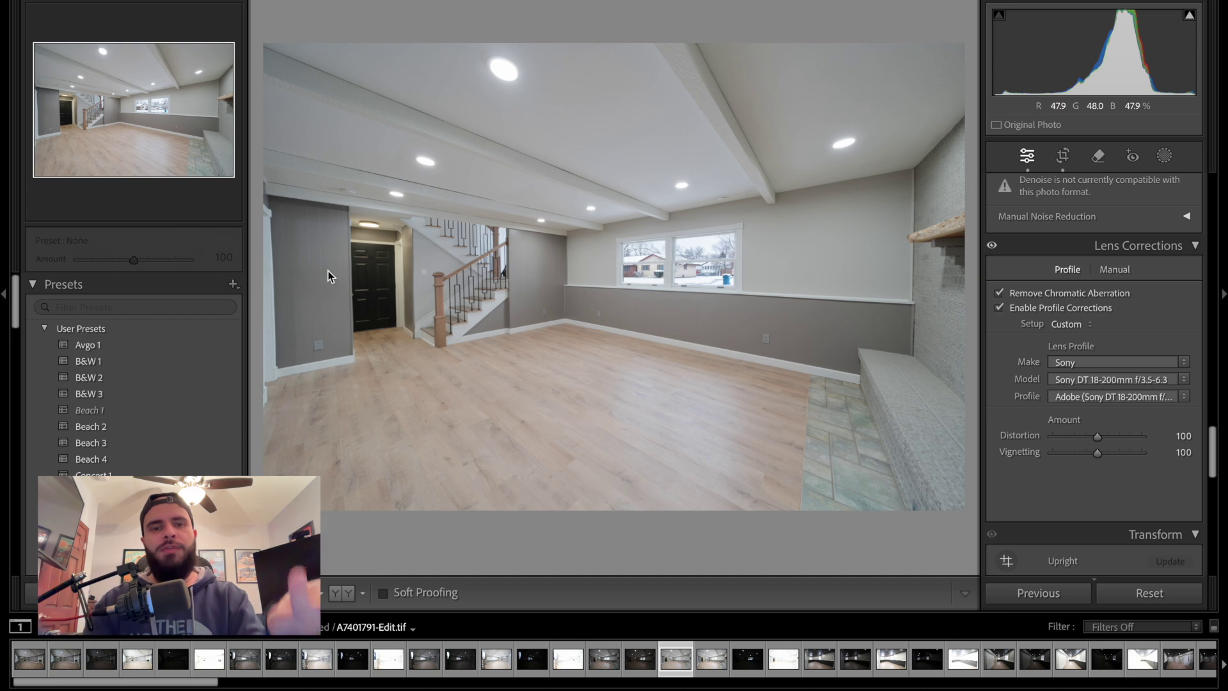
Raise the photo's exposure to +0.15 and its texture to +6.
{"action": "scroll", "coordinate": [1217, 434], "scroll_direction": "up", "scroll_amount": 1}
{"action": "scroll", "coordinate": [1218, 434], "scroll_direction": "up", "scroll_amount": 15}
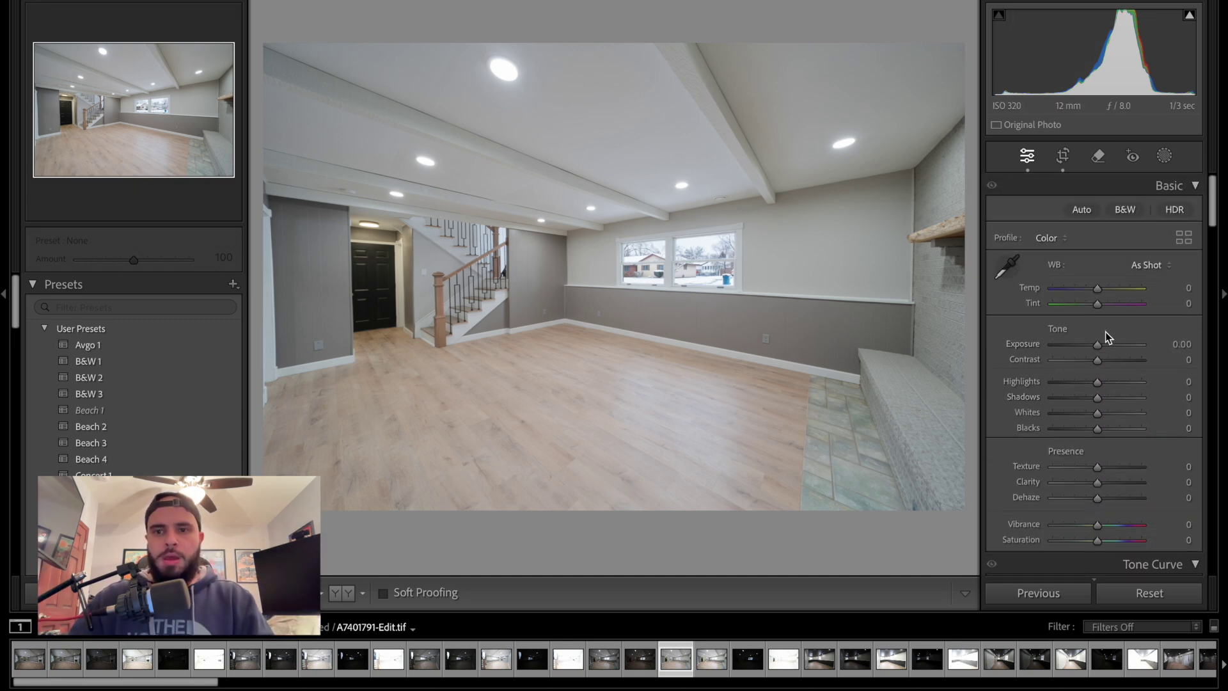
{"action": "left_click_drag", "start_coordinate": [1098, 344], "coordinate": [1097, 346]}
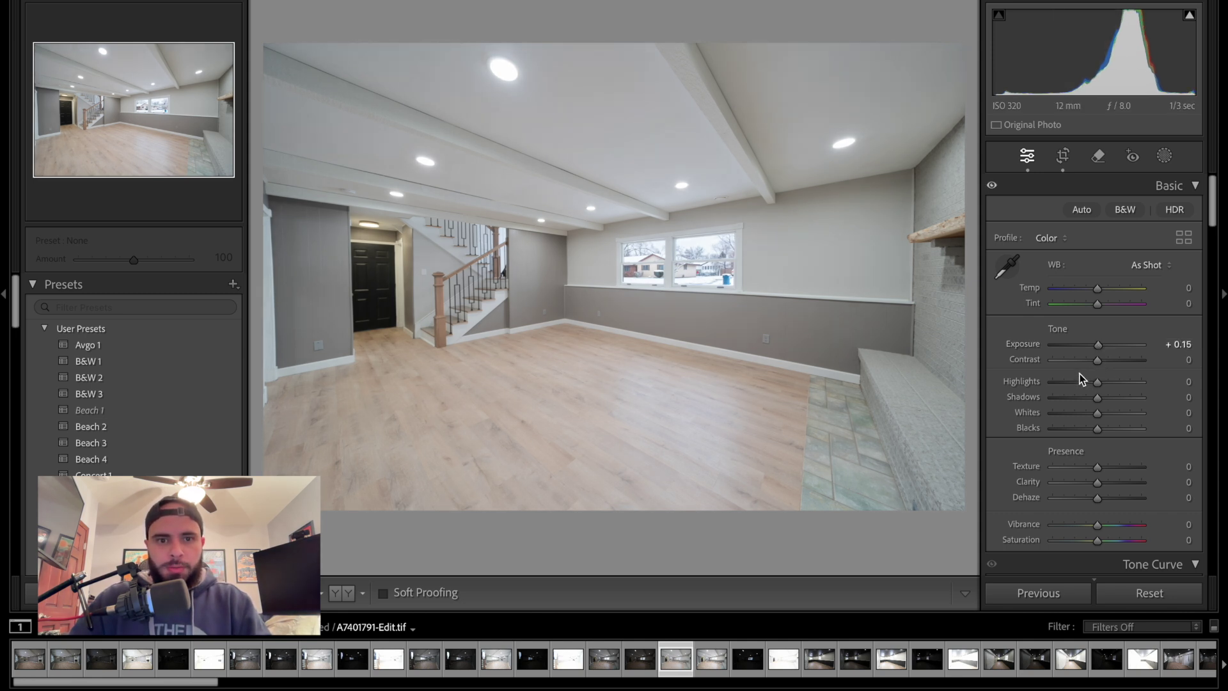
{"action": "left_click_drag", "start_coordinate": [1097, 469], "coordinate": [1100, 467]}
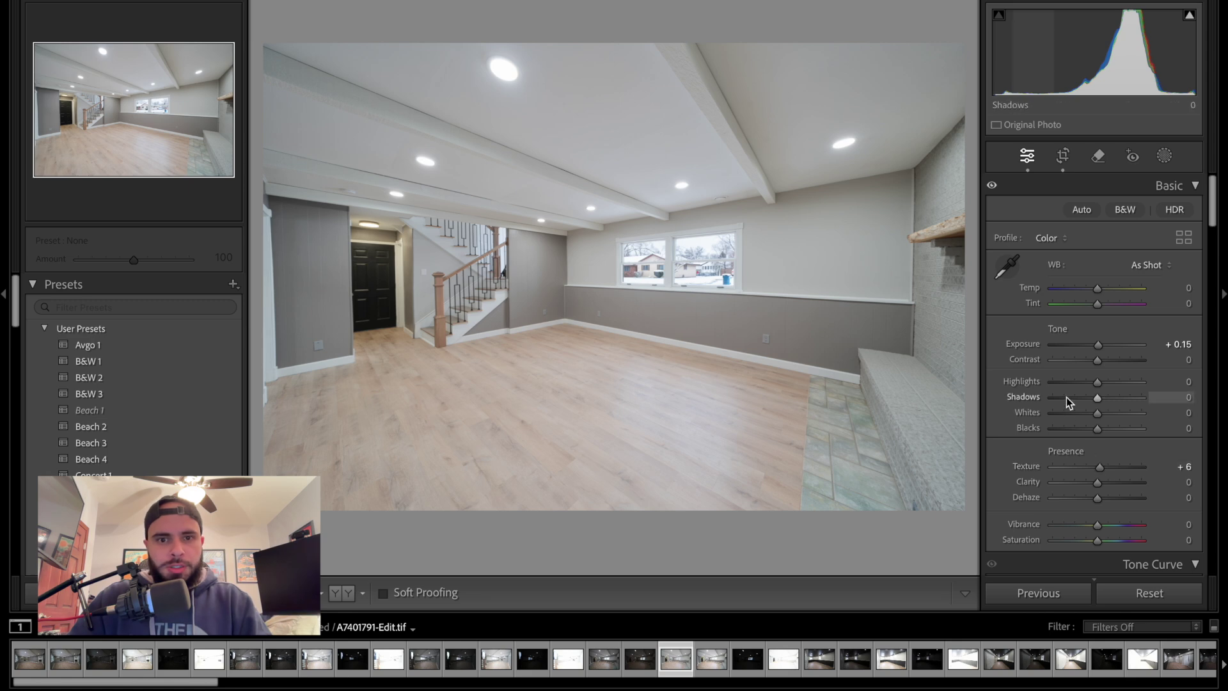
Sharpen the photo with an amount of 39 and a masking value of 16, previewing the edge mask.
{"action": "scroll", "coordinate": [1065, 397], "scroll_direction": "down", "scroll_amount": 10}
{"action": "scroll", "coordinate": [1066, 397], "scroll_direction": "down", "scroll_amount": 15}
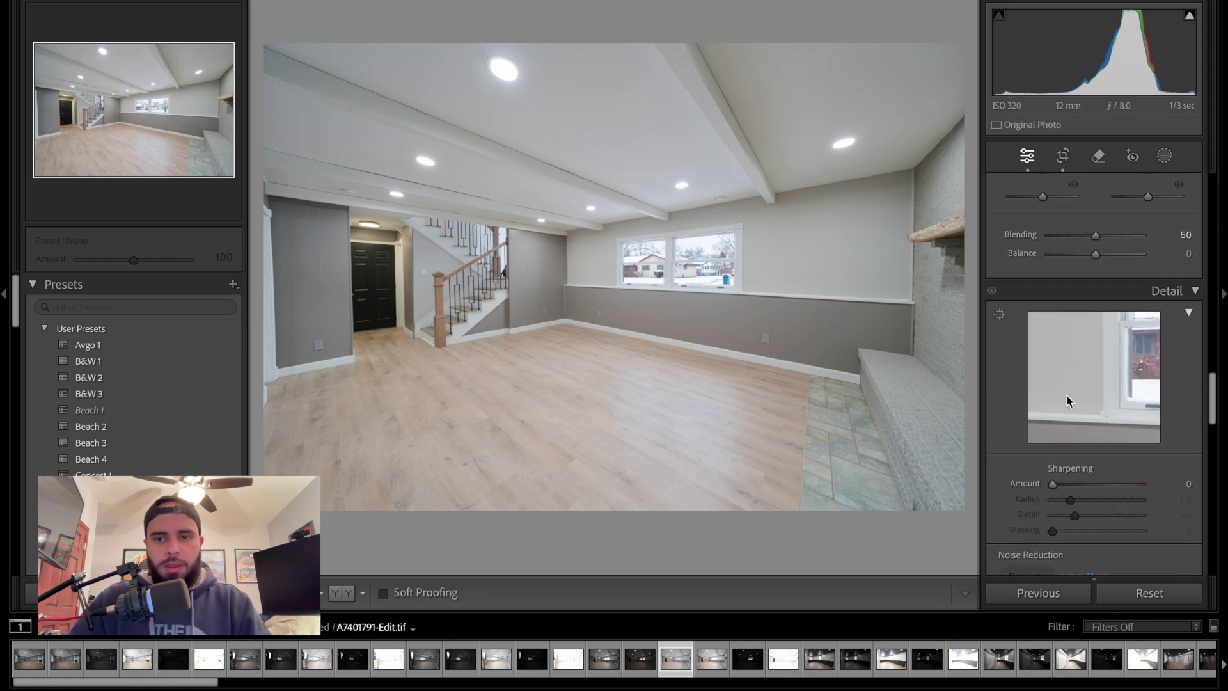
{"action": "left_click_drag", "start_coordinate": [1055, 310], "coordinate": [1062, 310]}
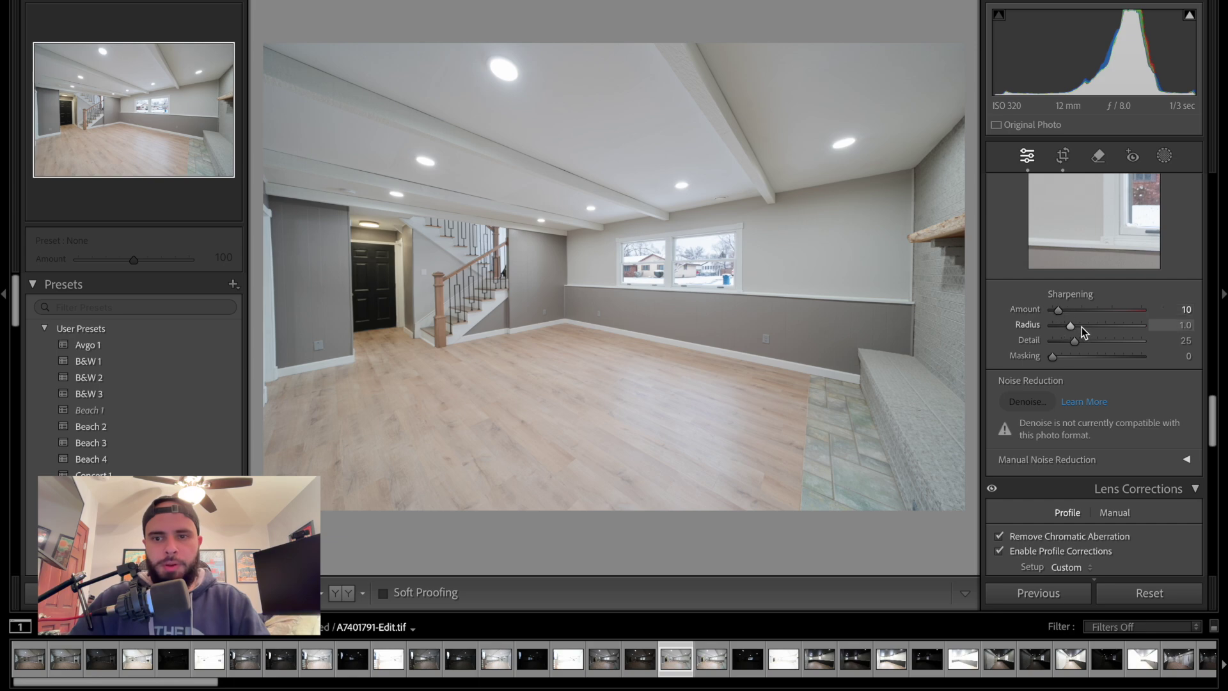
{"action": "key", "text": "alt"}
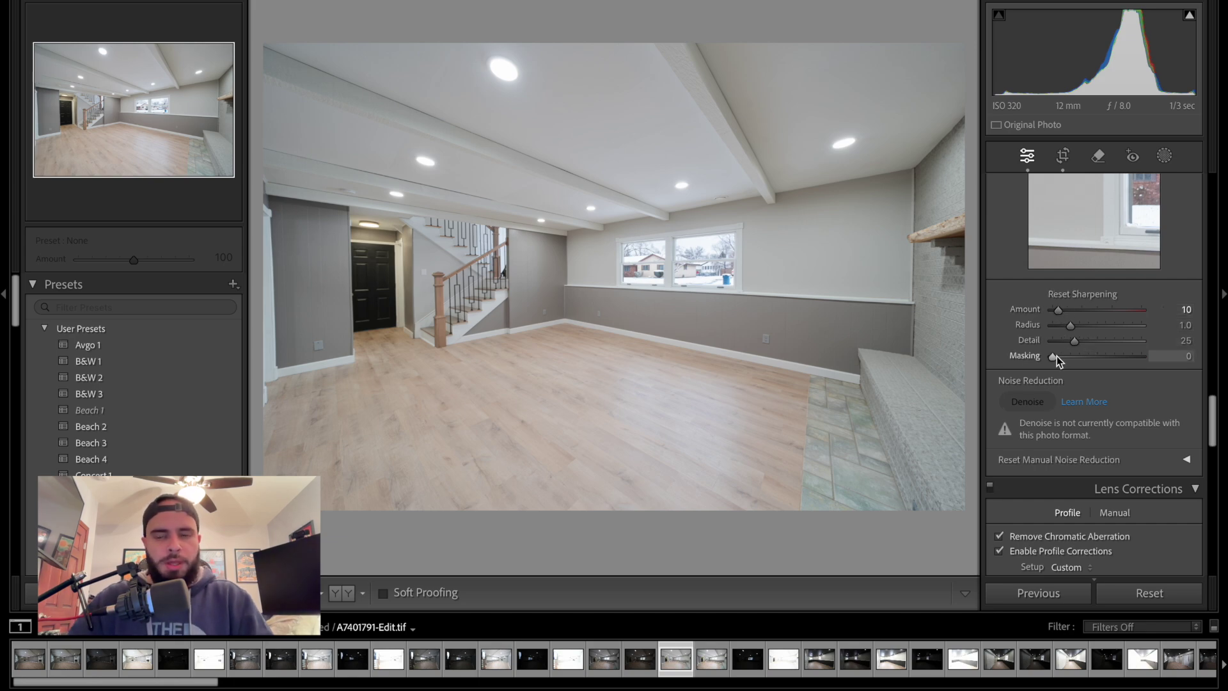
{"action": "left_click_drag", "start_coordinate": [1054, 357], "coordinate": [1068, 361]}
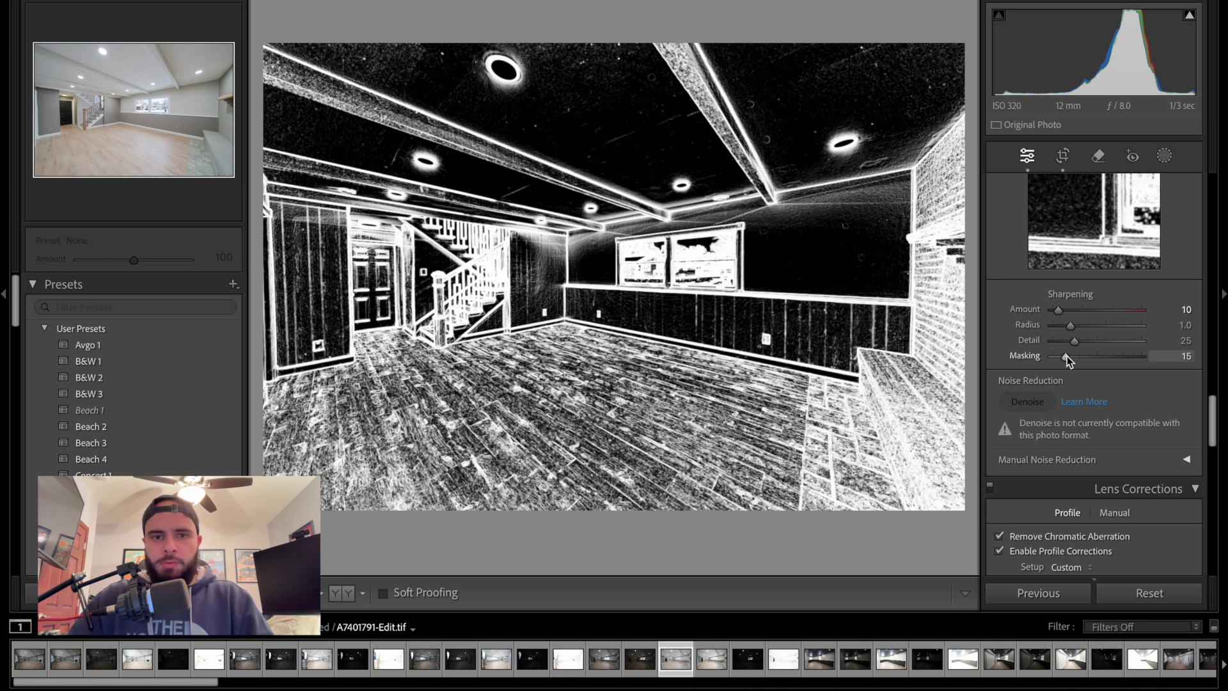
{"action": "left_click_drag", "start_coordinate": [1067, 358], "coordinate": [1069, 356]}
{"action": "left_click_drag", "start_coordinate": [1070, 310], "coordinate": [1077, 311]}
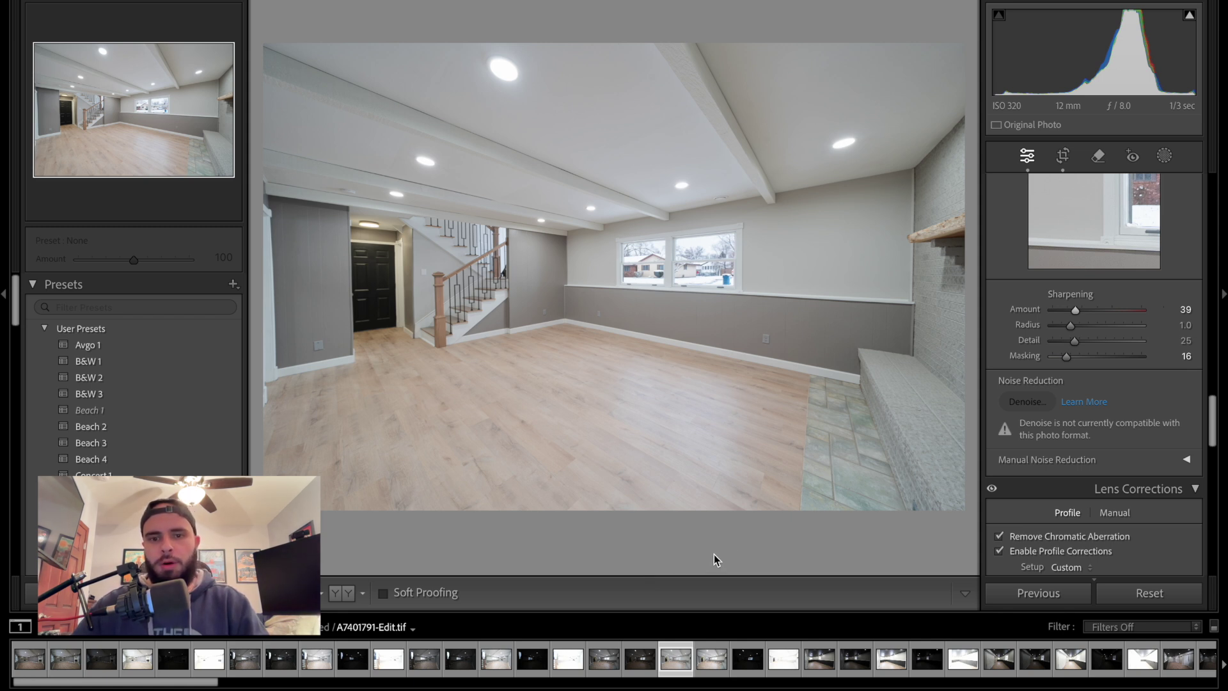
Start exporting the A7401791-Edit.tif photo and set the destination to the Edits folder inside the property's project folder.
{"action": "right_click", "coordinate": [683, 661]}
{"action": "mouse_move", "coordinate": [710, 602]}
{"action": "left_click", "coordinate": [923, 551]}
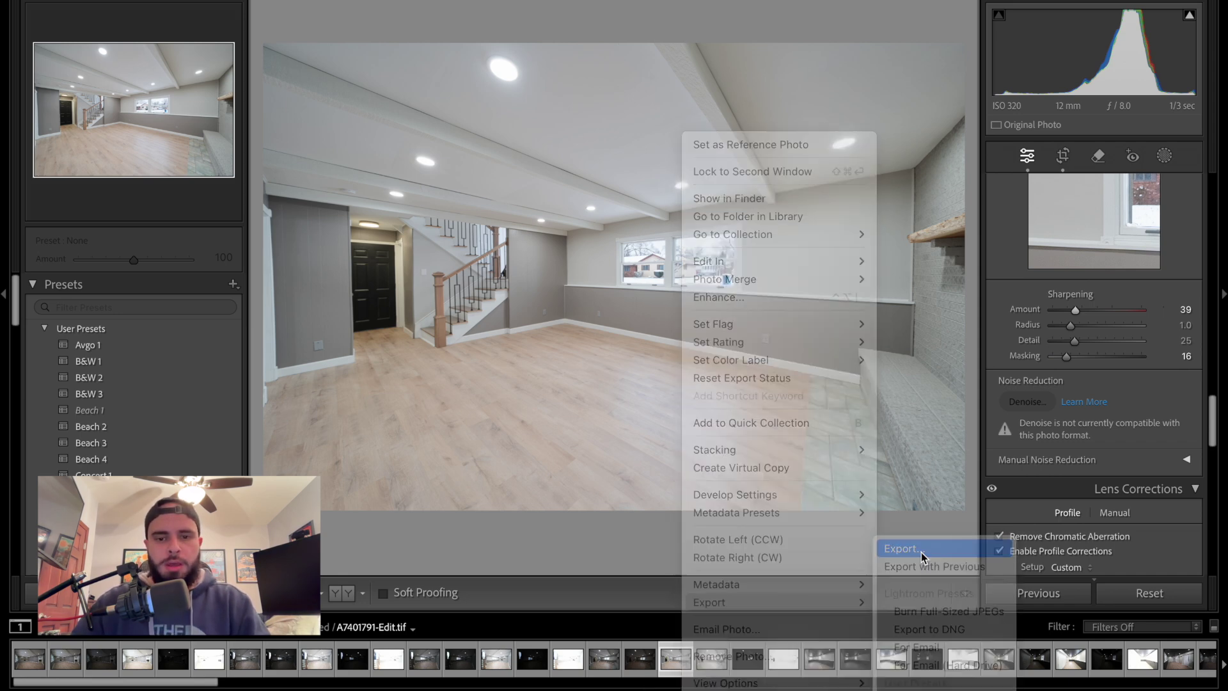
{"action": "left_click", "coordinate": [891, 134]}
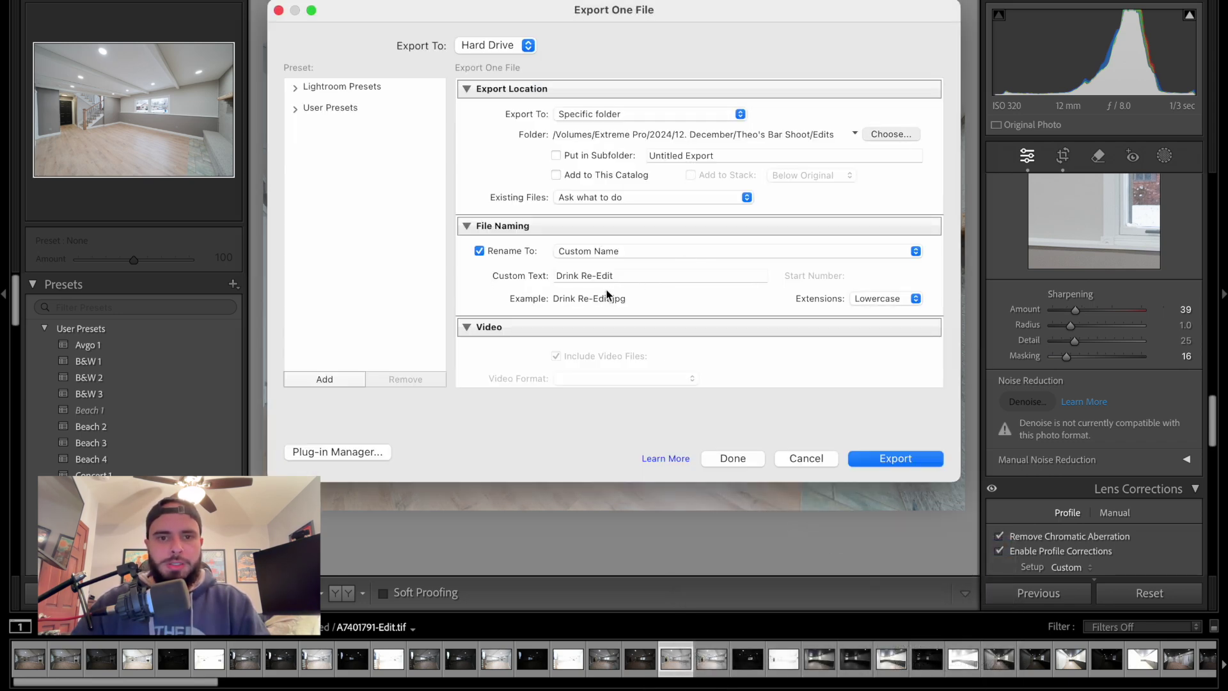
{"action": "left_click", "coordinate": [644, 75]}
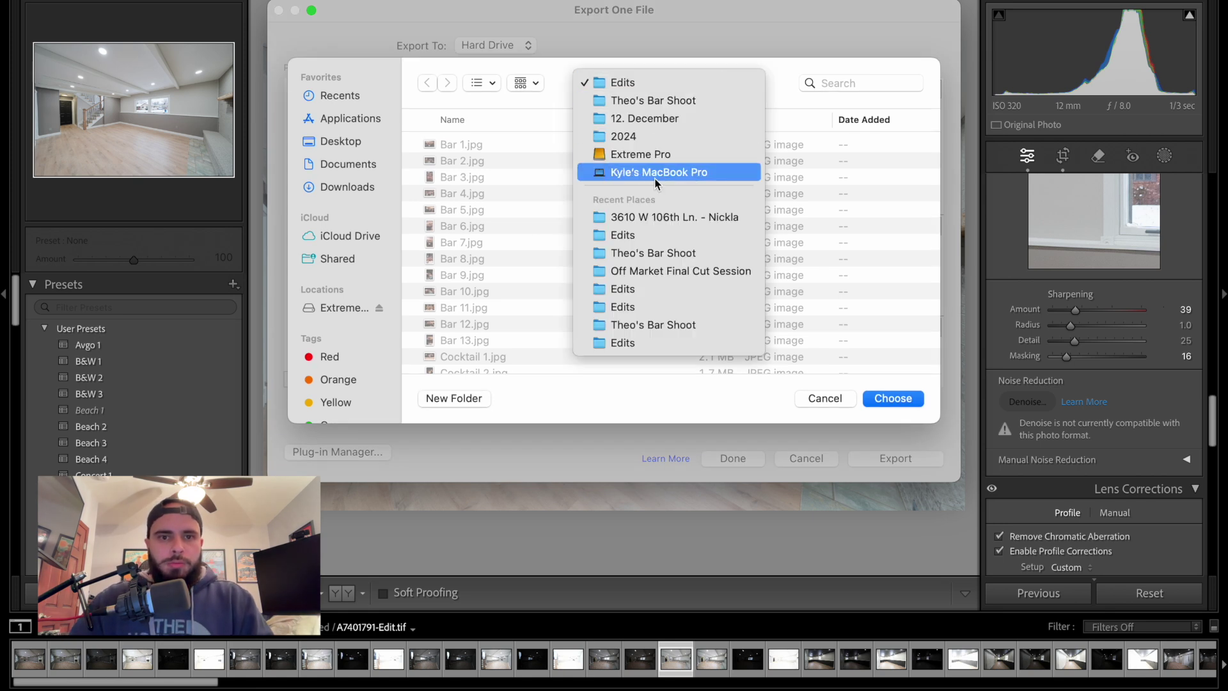
{"action": "left_click", "coordinate": [674, 218]}
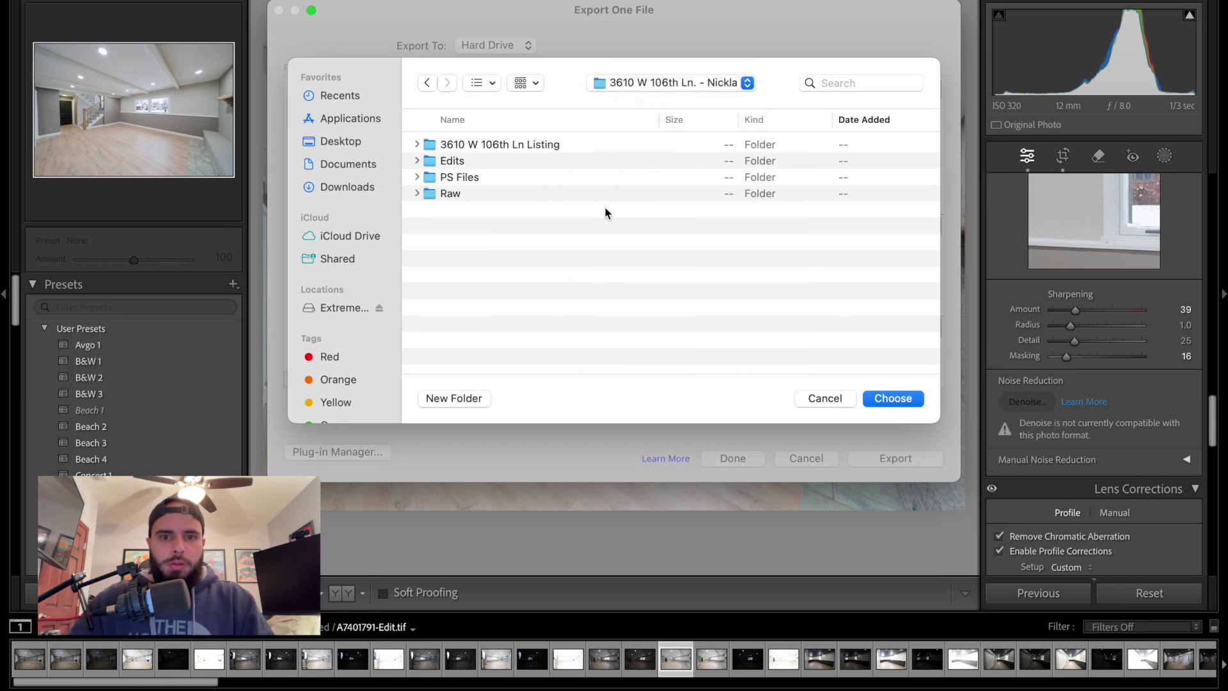
{"action": "left_click", "coordinate": [479, 163]}
{"action": "left_click", "coordinate": [900, 397]}
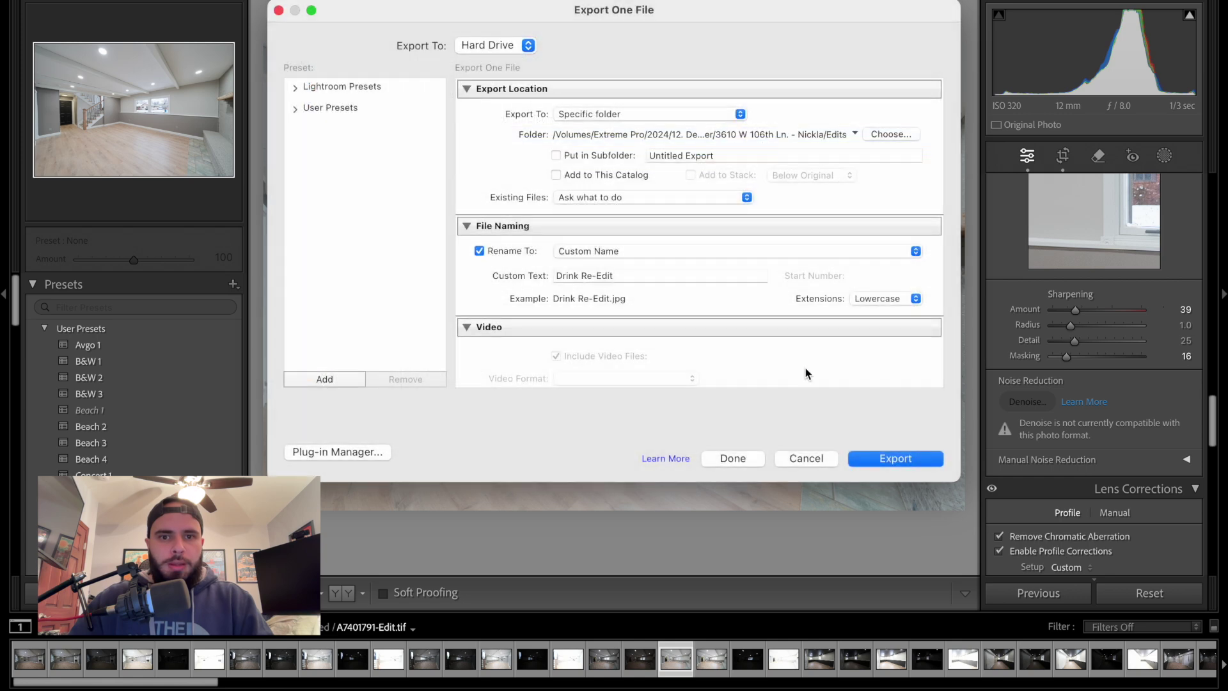
Give the export the custom name "Downstairs 1" and export the file.
{"action": "left_click", "coordinate": [701, 283]}
{"action": "type", "text": "Do"}
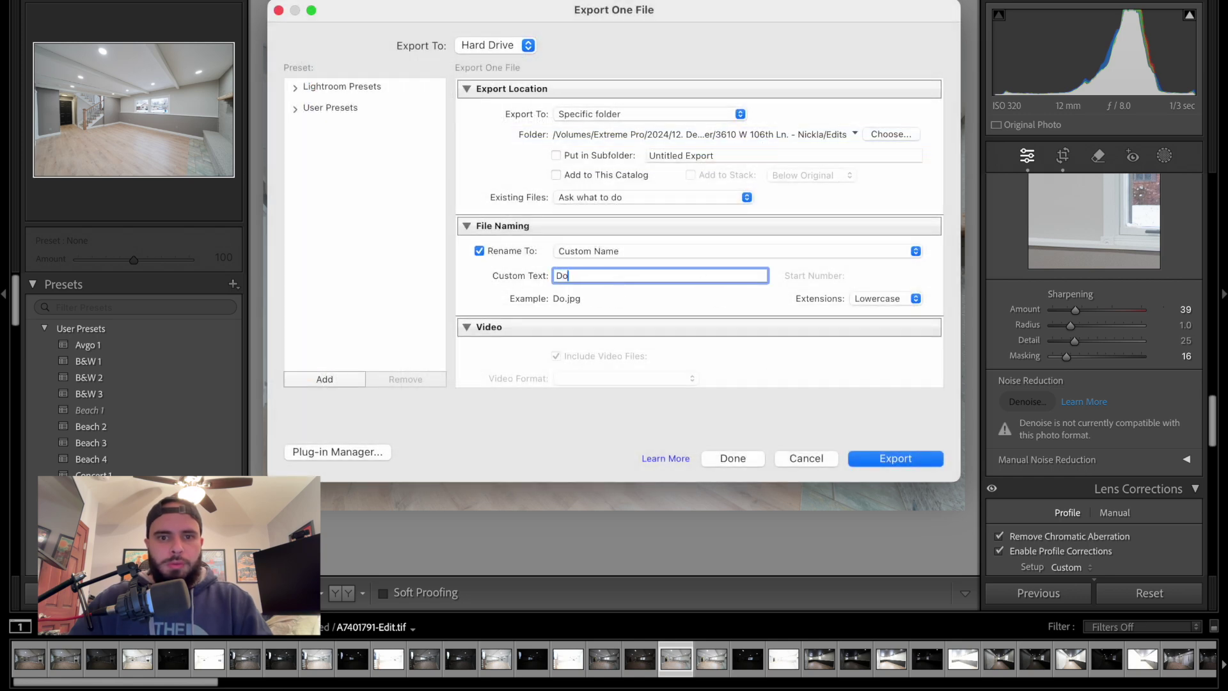
{"action": "type", "text": "wnstairs "}
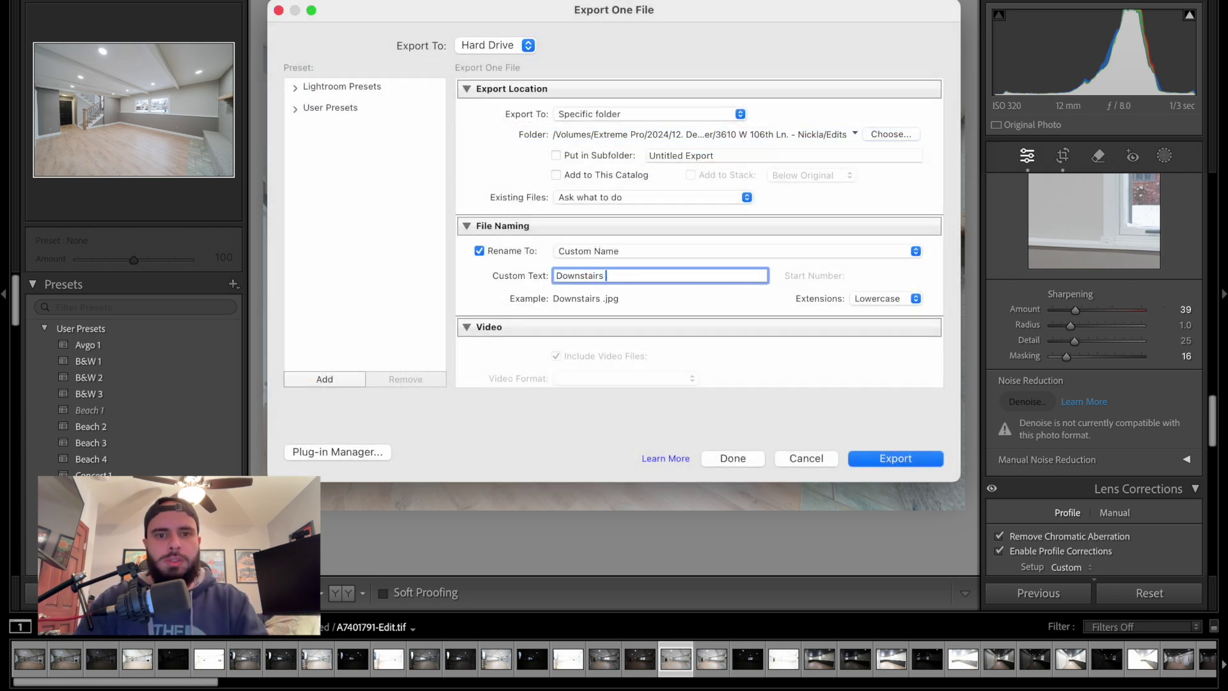
{"action": "type", "text": "1"}
{"action": "key", "text": "Return"}
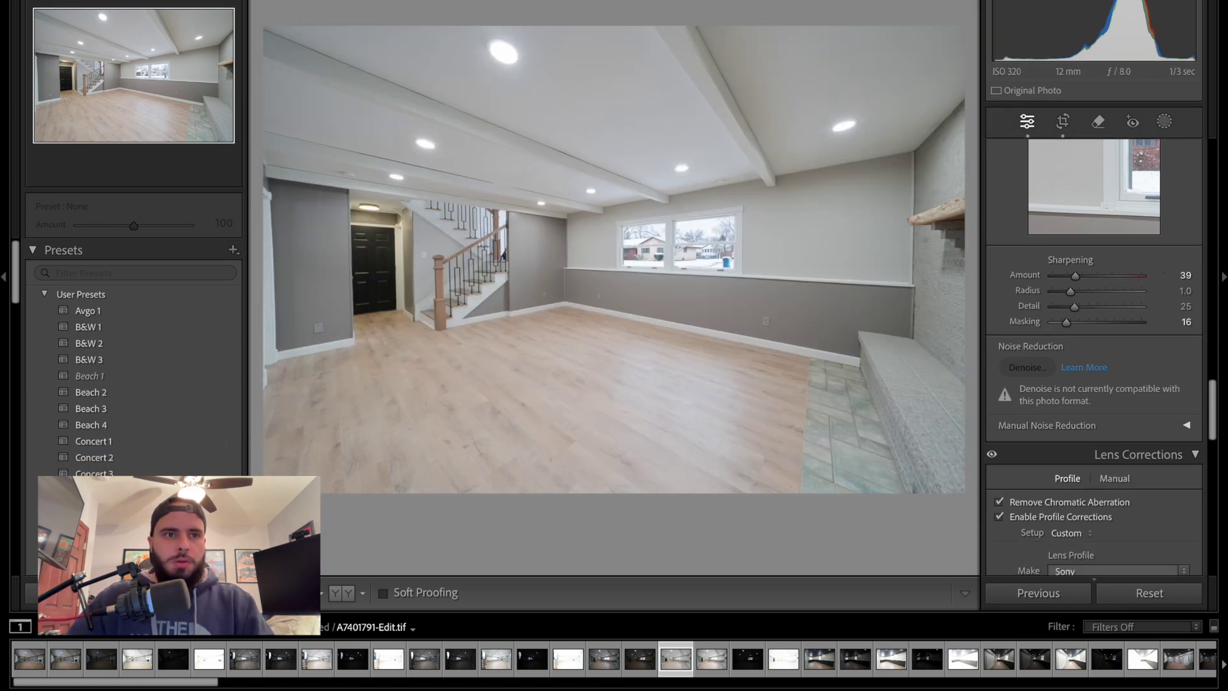
Minimise Lightroom, switch to Finder and examine the exported Downstairs 1.jpg from the property's Edits folder, closing the image when done.
{"action": "key", "text": "F5"}
{"action": "key", "text": "shift+f"}
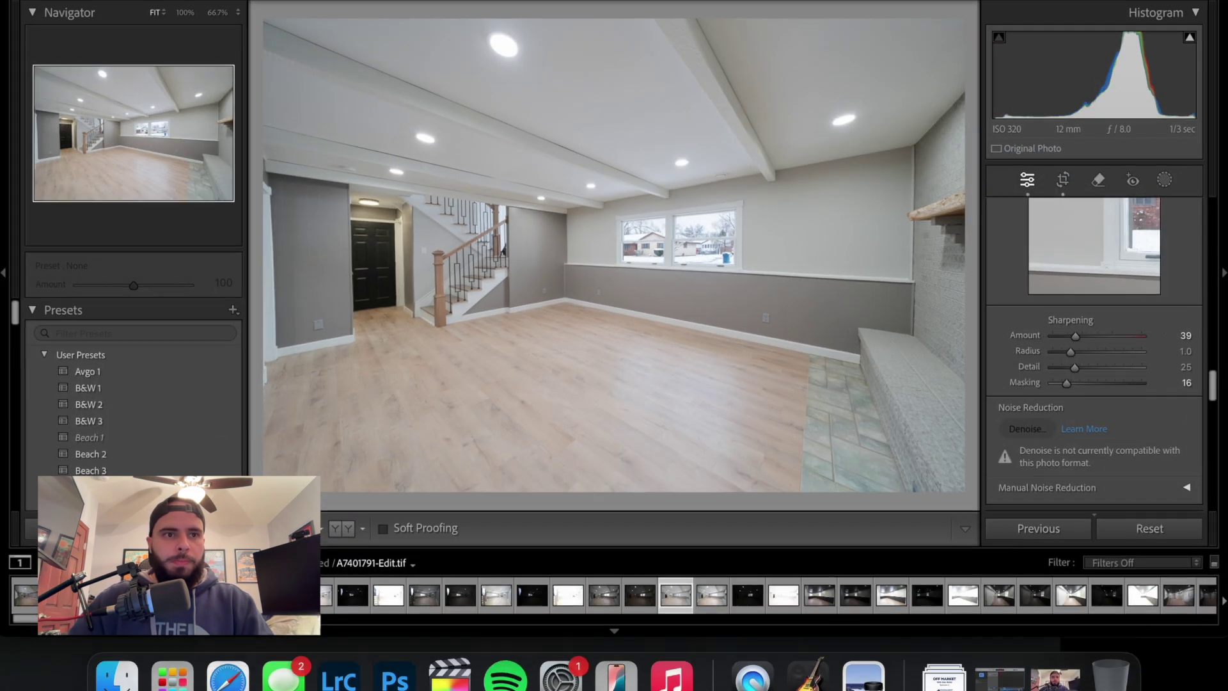
{"action": "key", "text": "super+m"}
{"action": "left_click", "coordinate": [90, 663]}
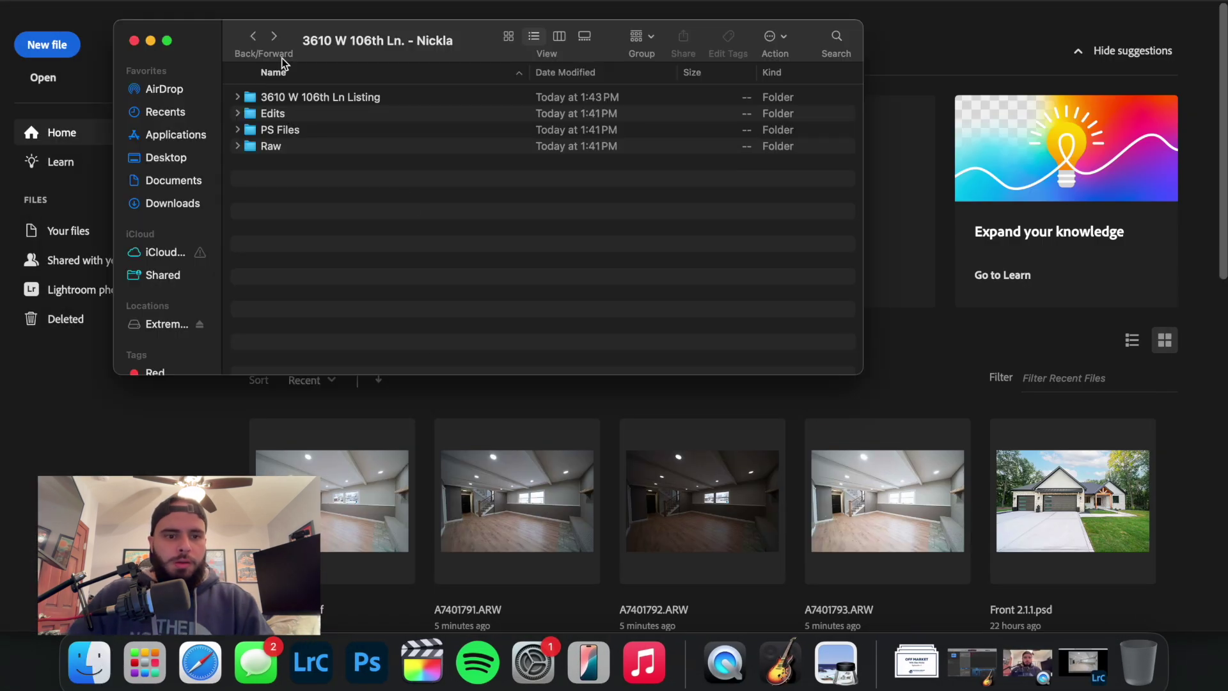
{"action": "double_click", "coordinate": [291, 114]}
{"action": "double_click", "coordinate": [315, 97]}
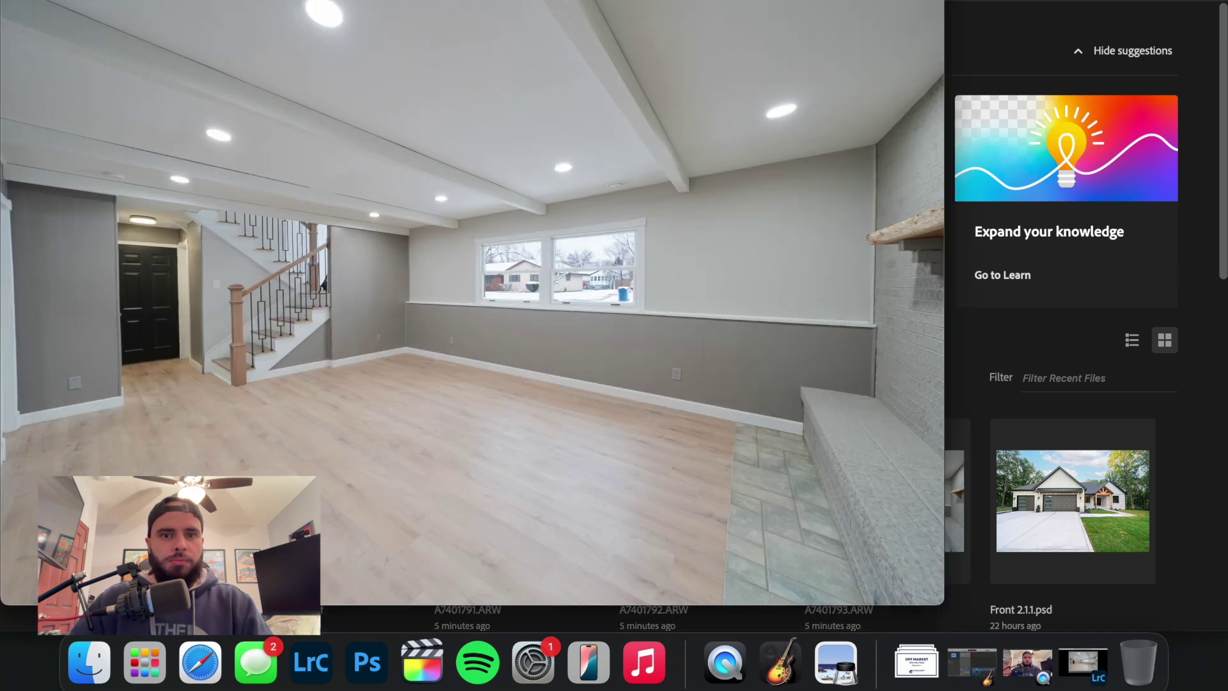
{"action": "left_click_drag", "start_coordinate": [483, 2], "coordinate": [567, 0]}
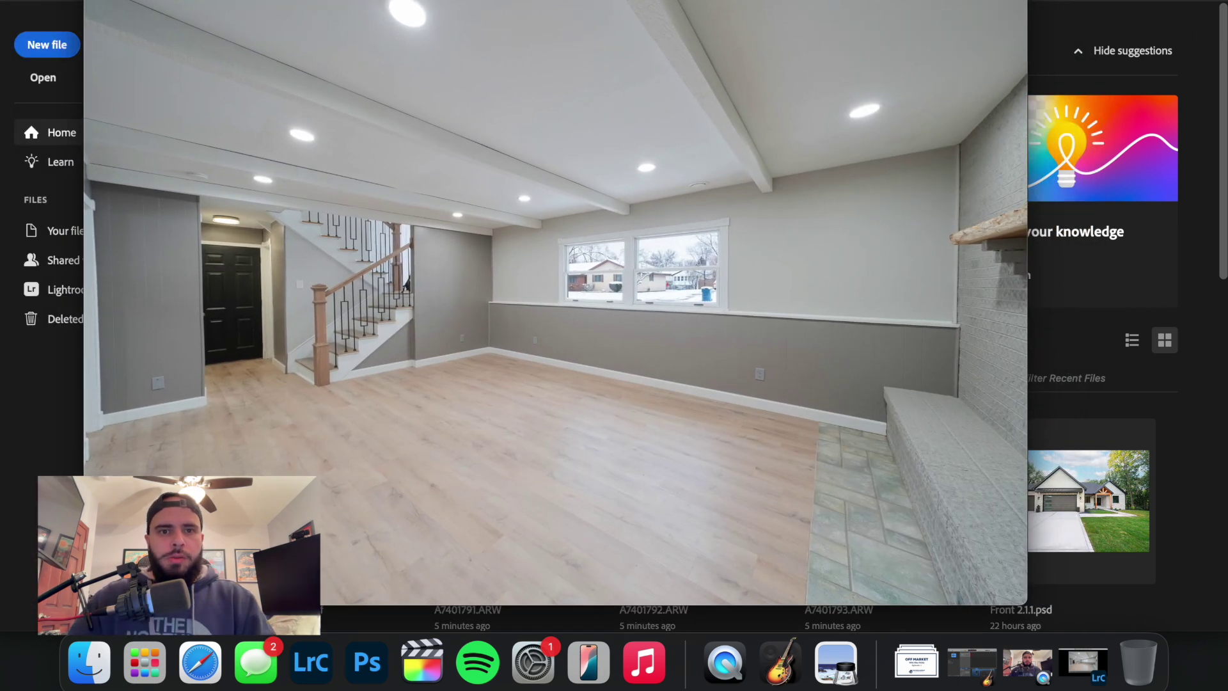
{"action": "left_click_drag", "start_coordinate": [492, 3], "coordinate": [490, 1]}
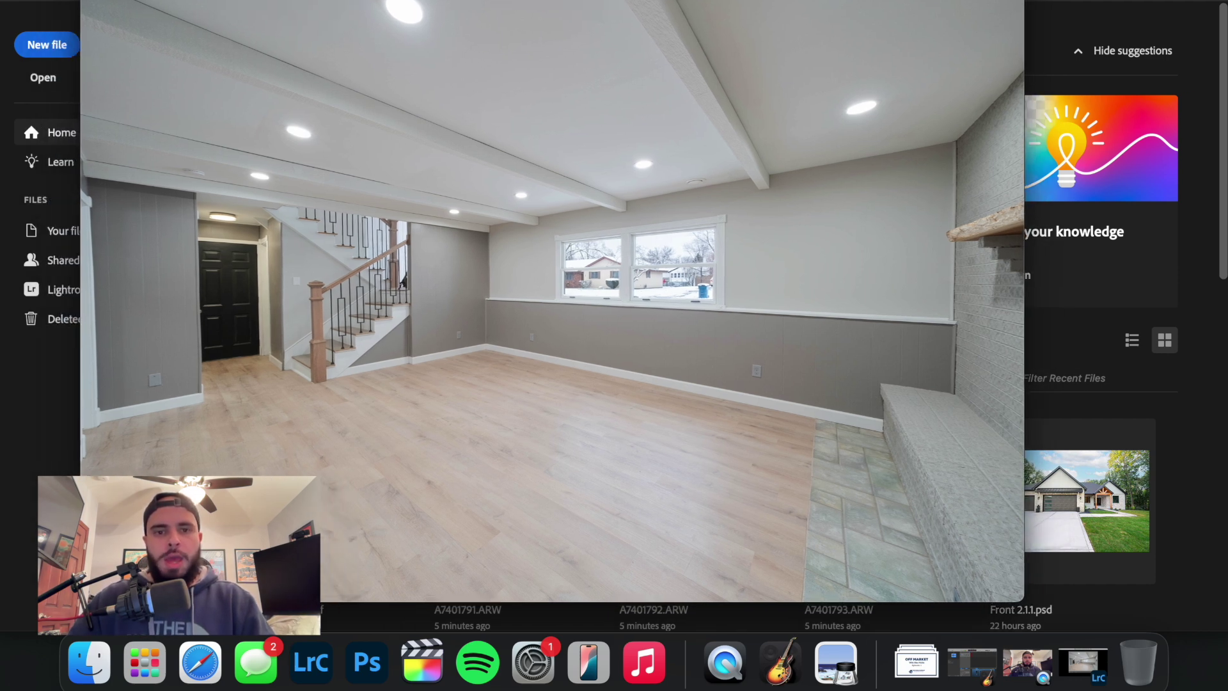
{"action": "key", "text": "space"}
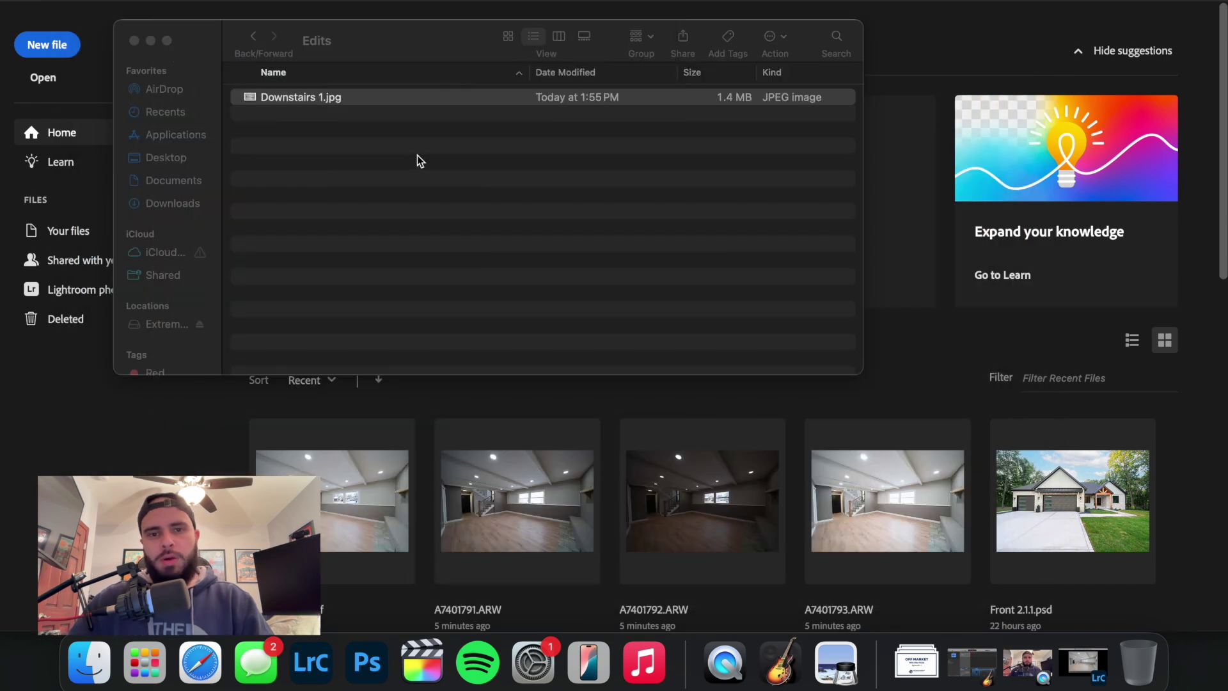
{"action": "left_click", "coordinate": [294, 100]}
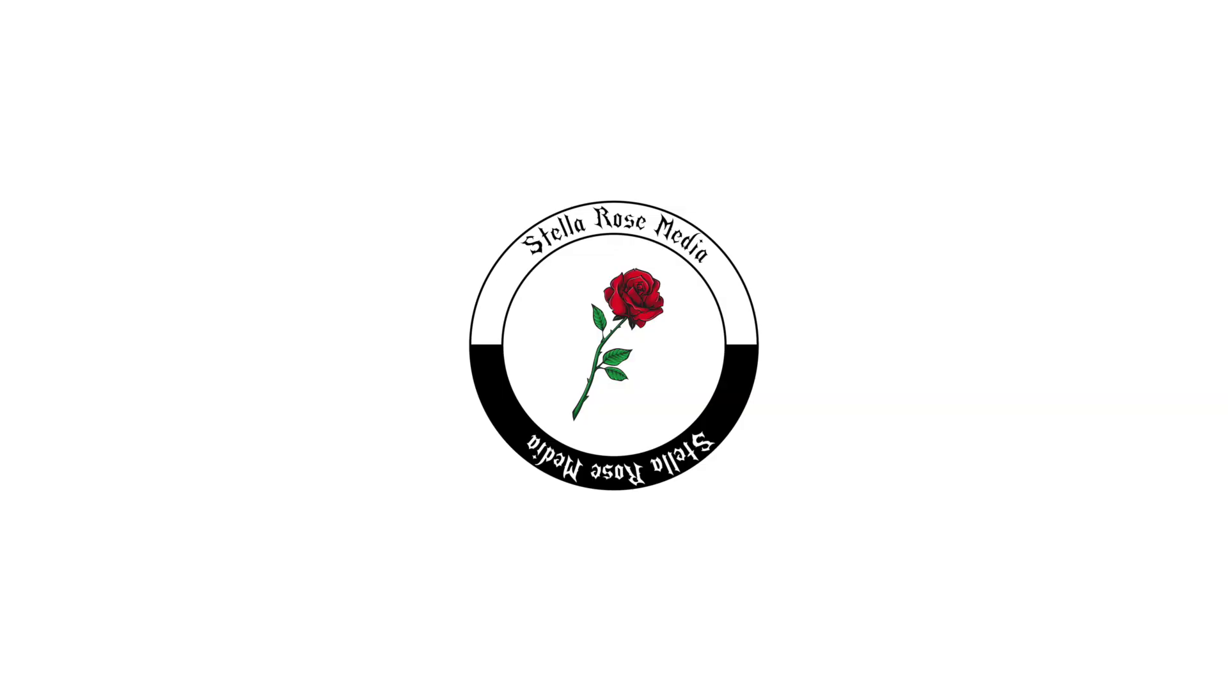